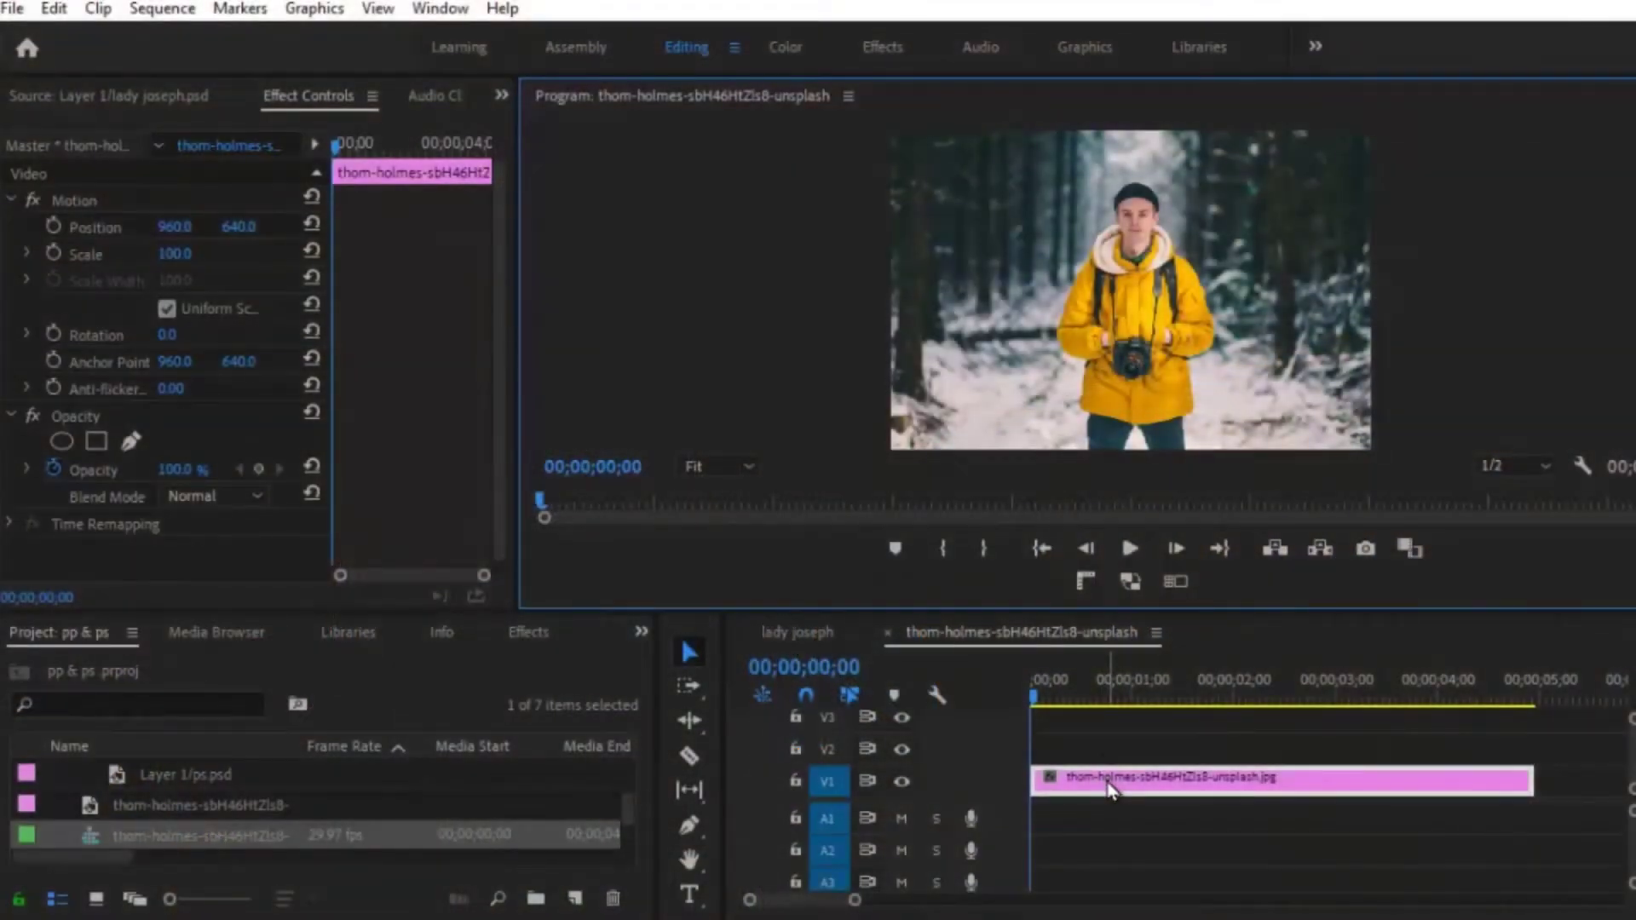
Duplicate the photo clip from V1 onto V2 and add a free-draw bezier opacity mask to the copy
left_click(1112, 786)
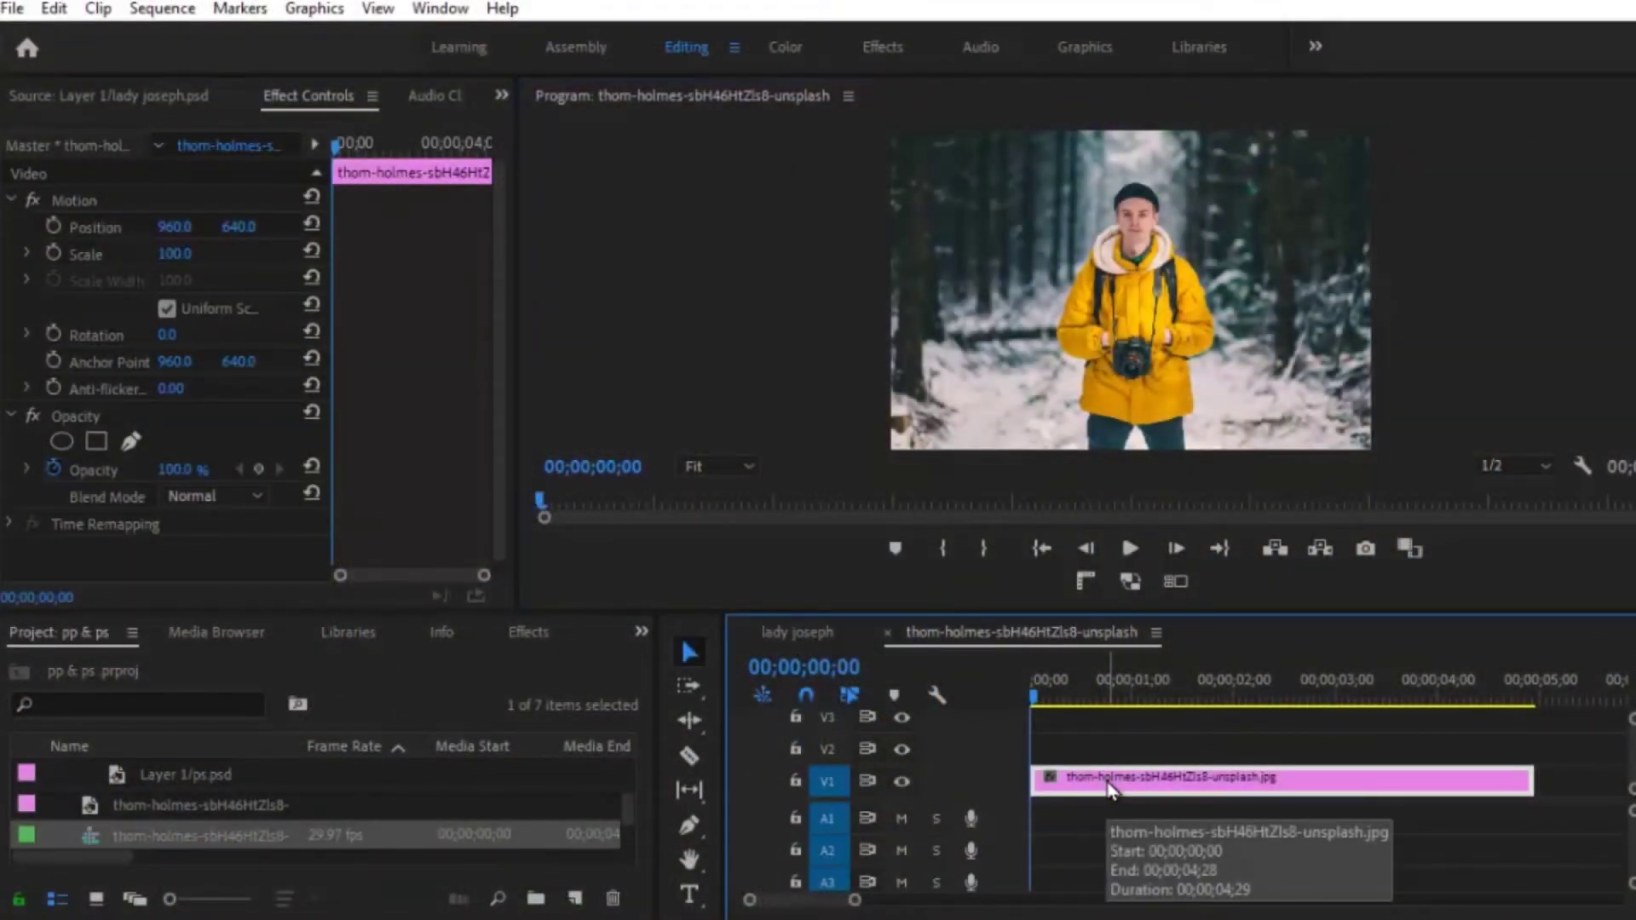
left_click_drag(1106, 774, 1103, 759)
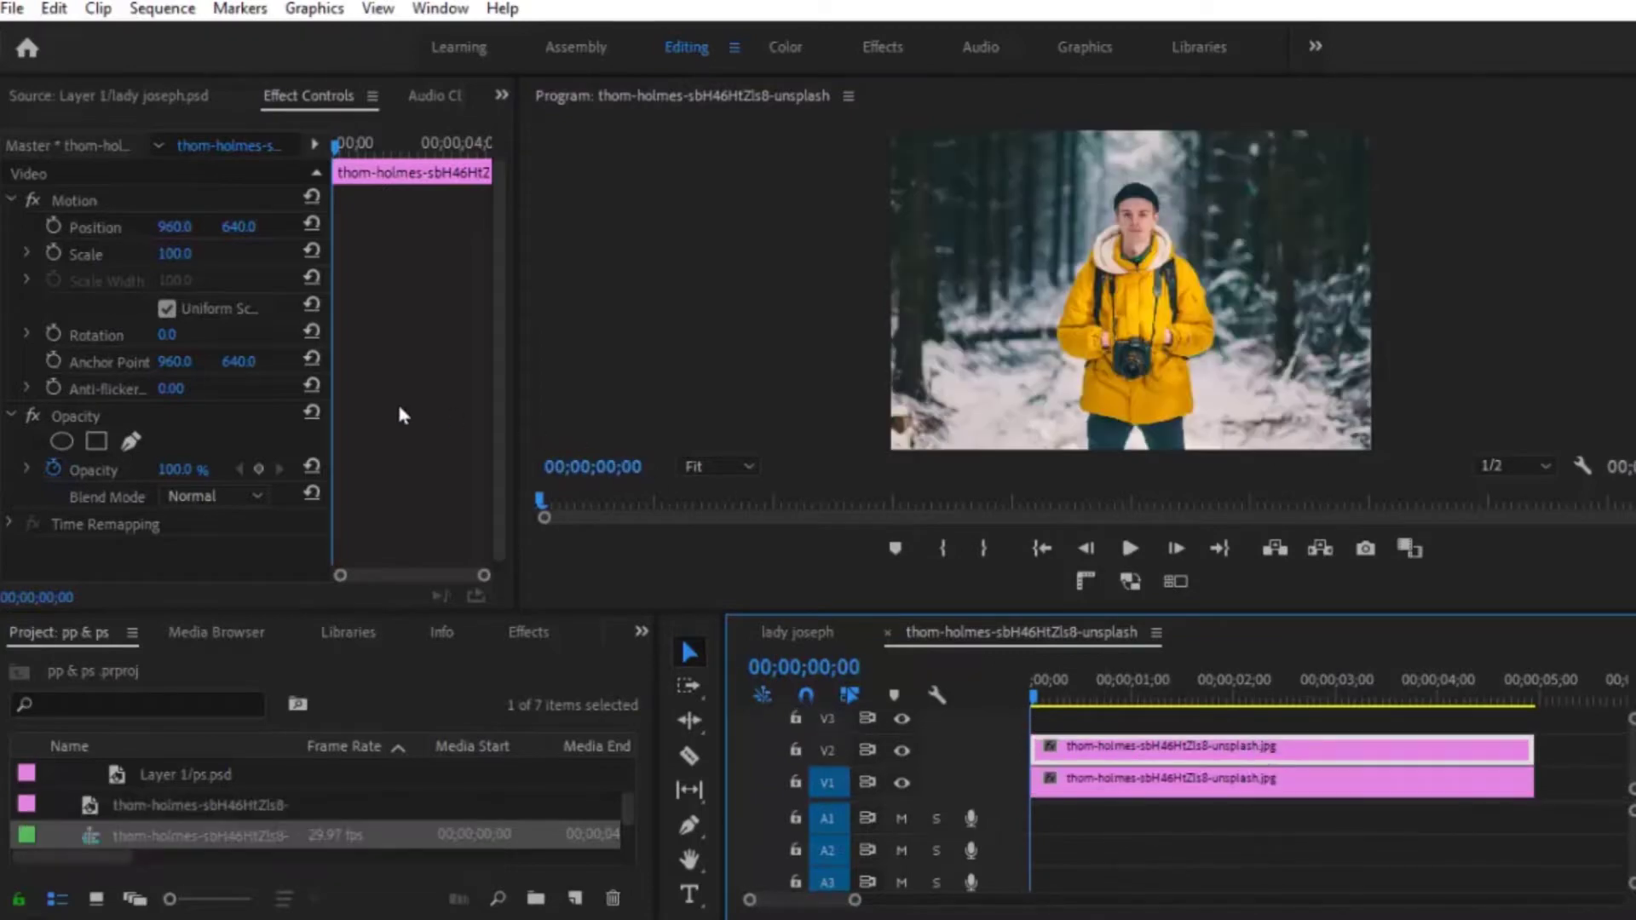
left_click(130, 442)
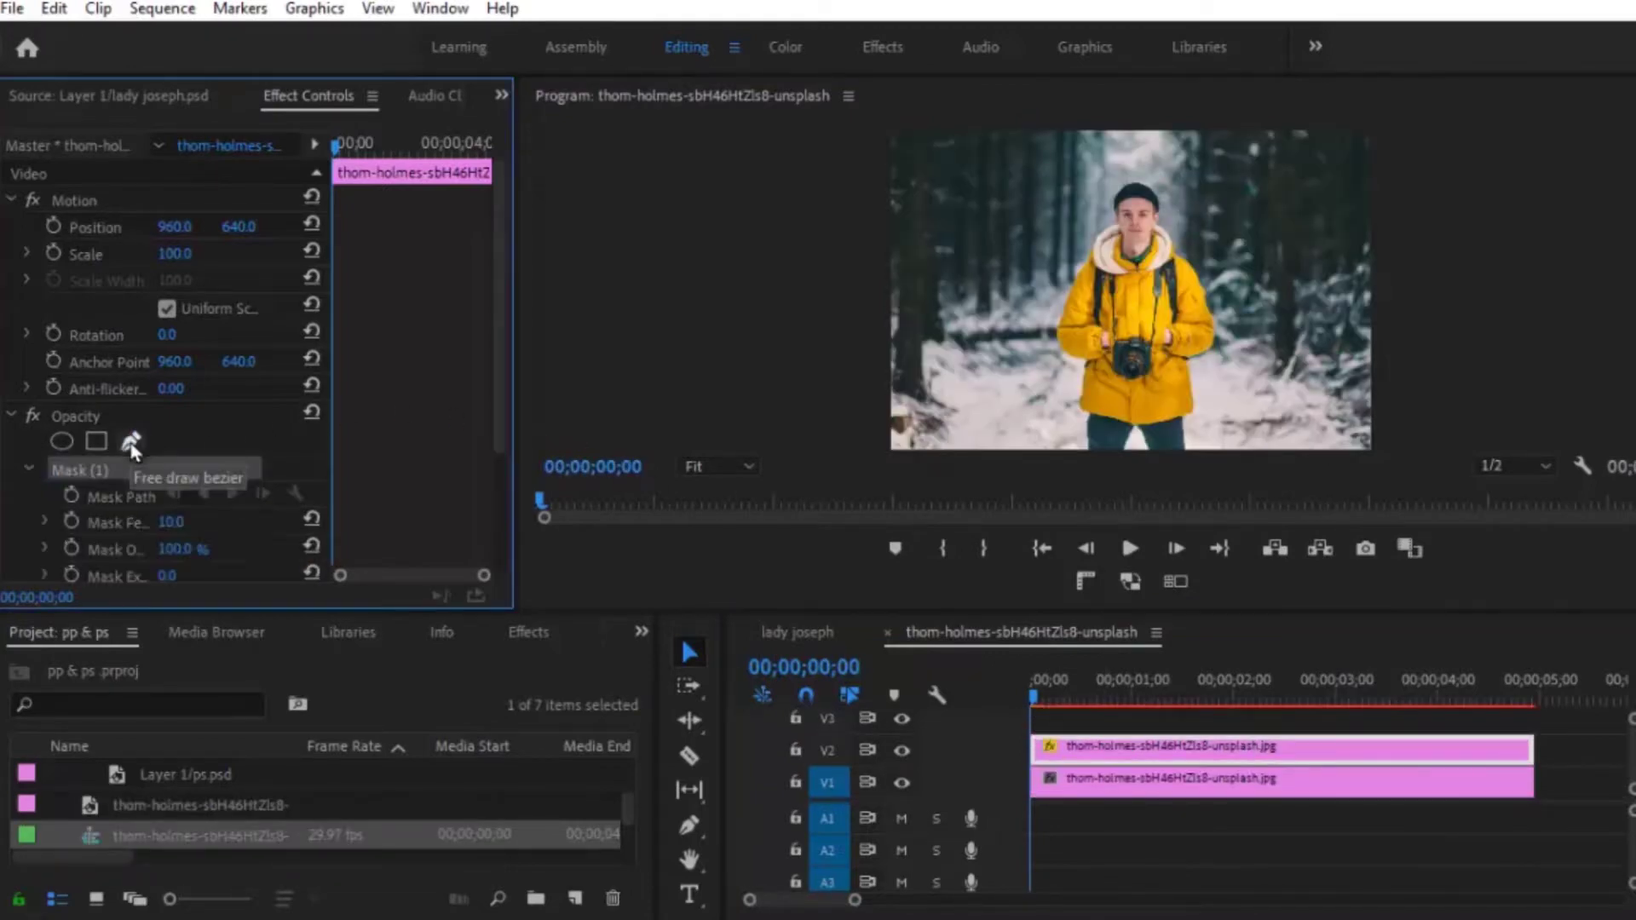
Zoom the preview to 400% and start the mask path along the right curve of the man's beanie
left_click(743, 467)
left_click(717, 713)
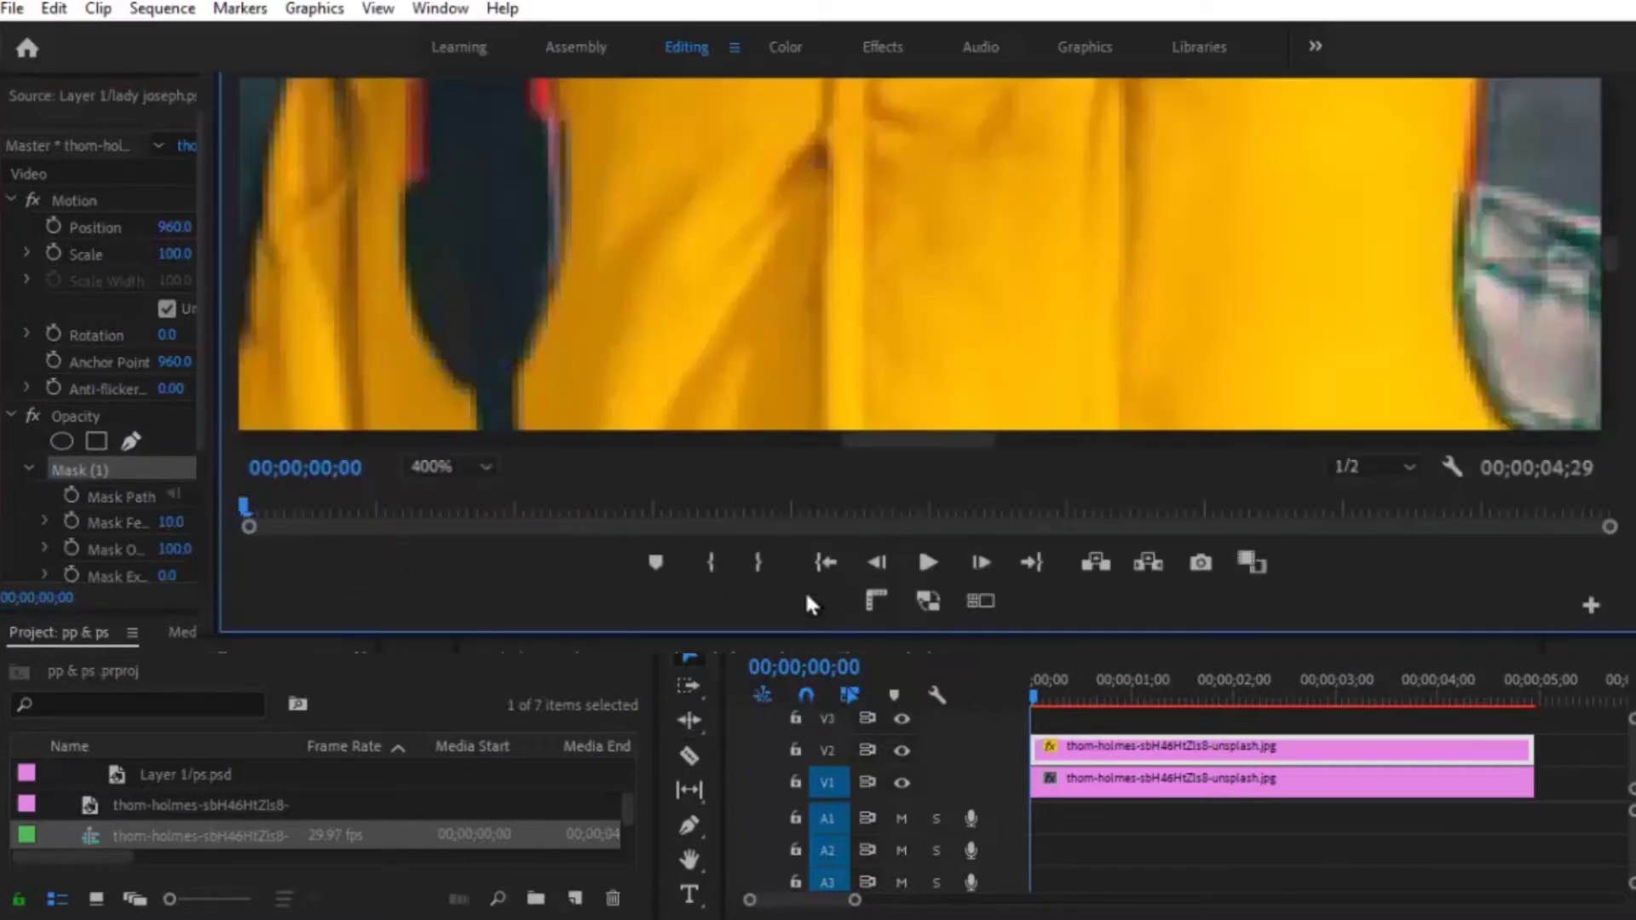
left_click_drag(916, 439, 1090, 440)
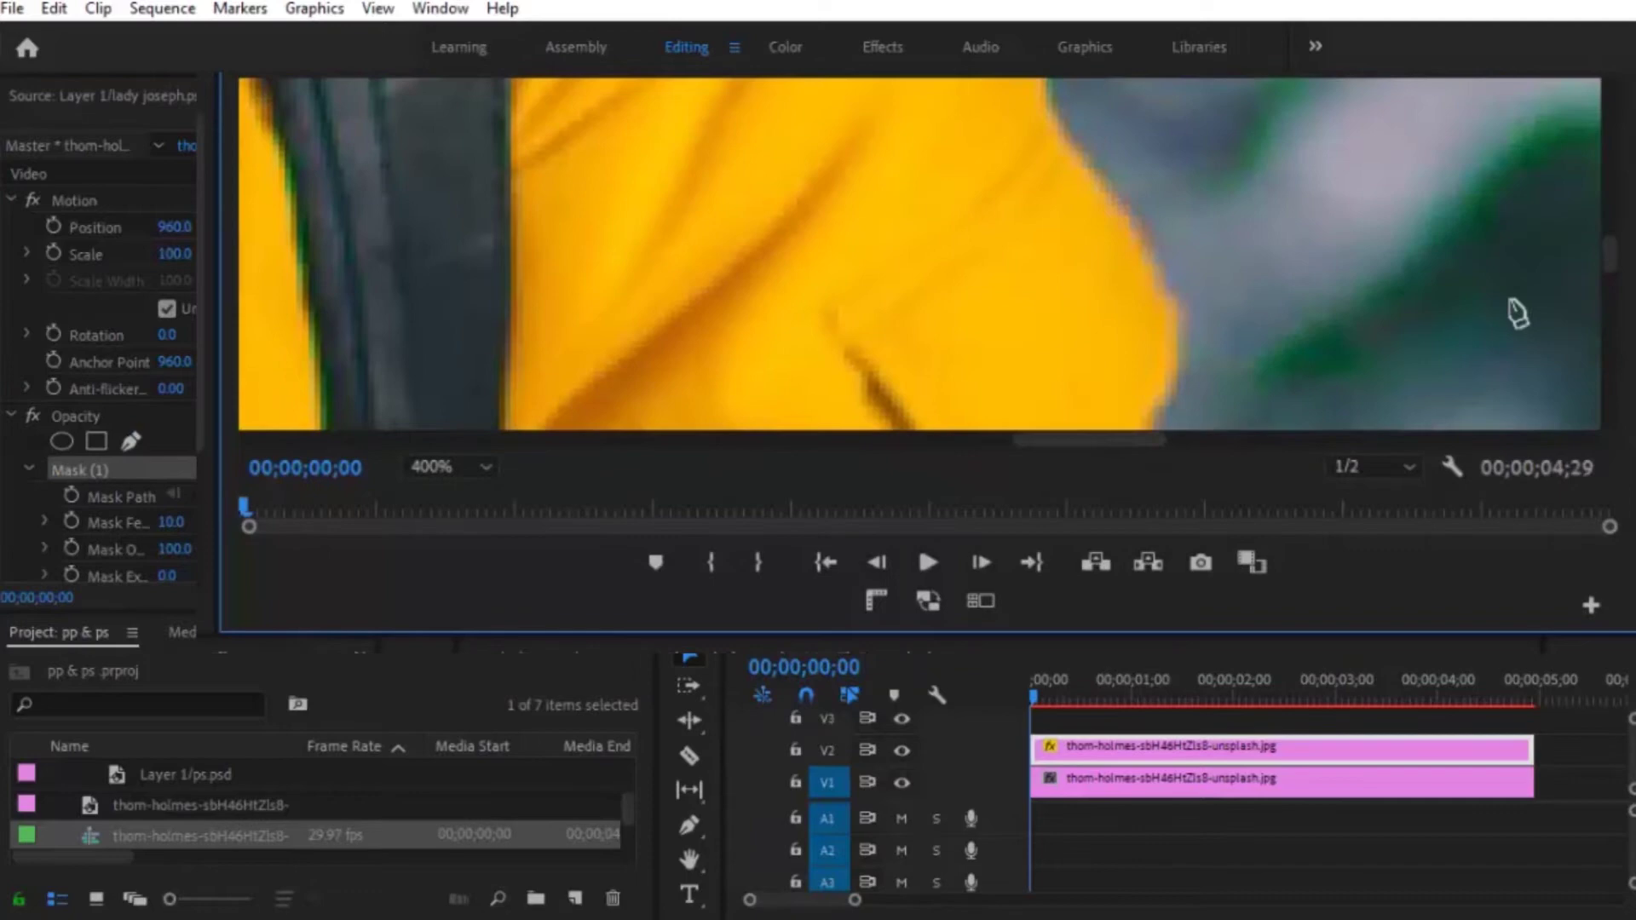
left_click_drag(1619, 264, 1619, 204)
left_click_drag(1089, 442, 1004, 447)
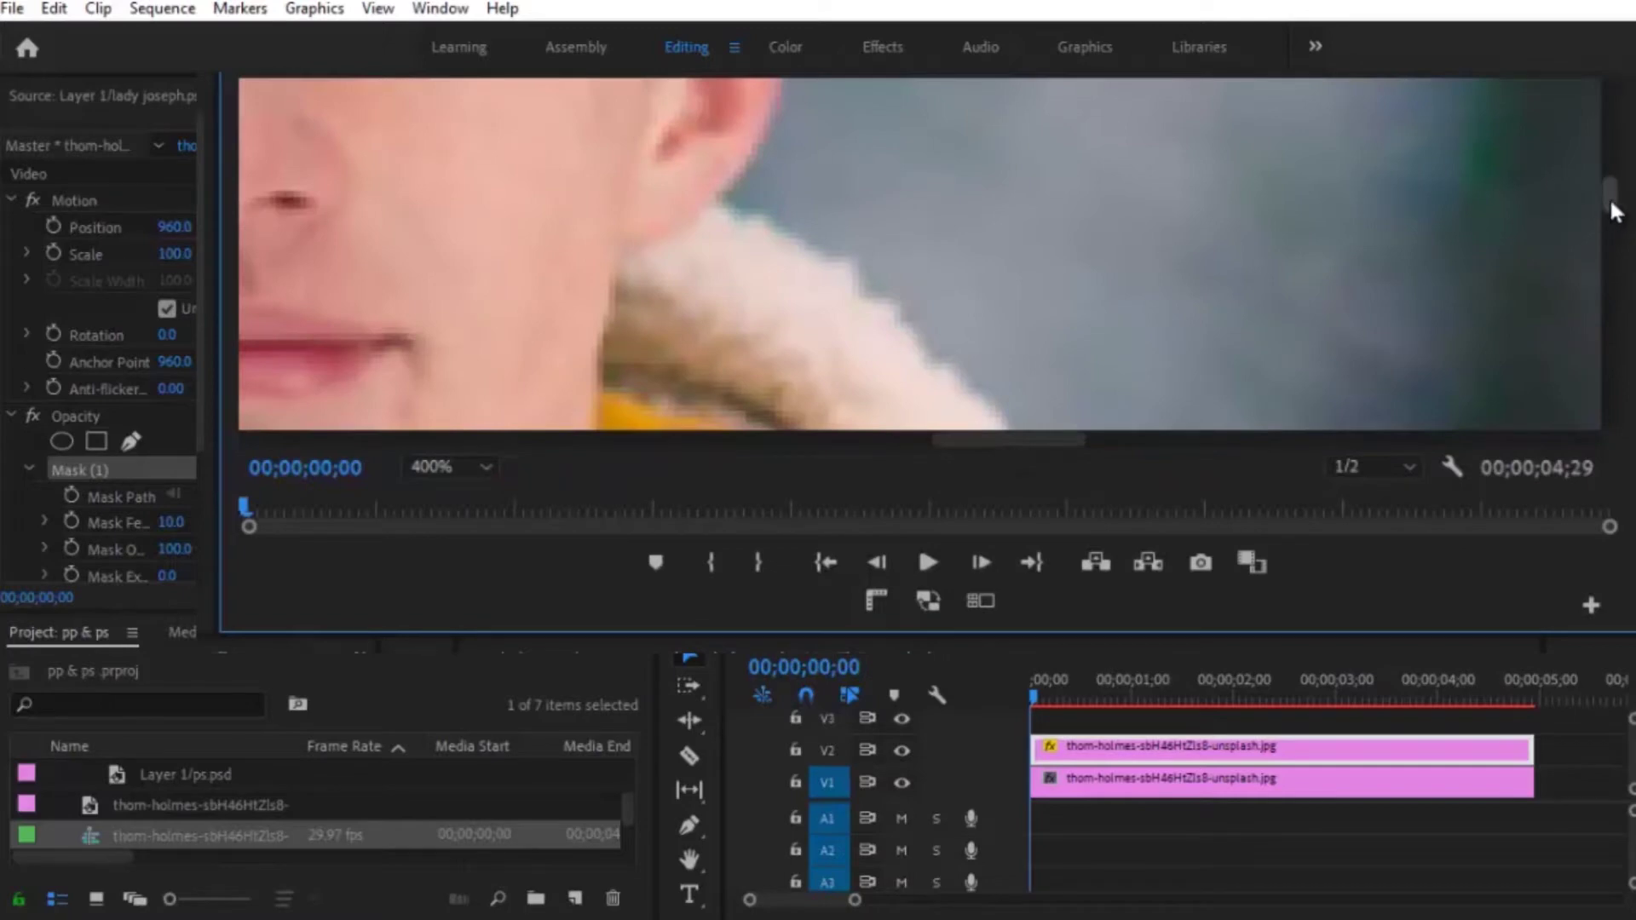
left_click_drag(1613, 211, 1613, 175)
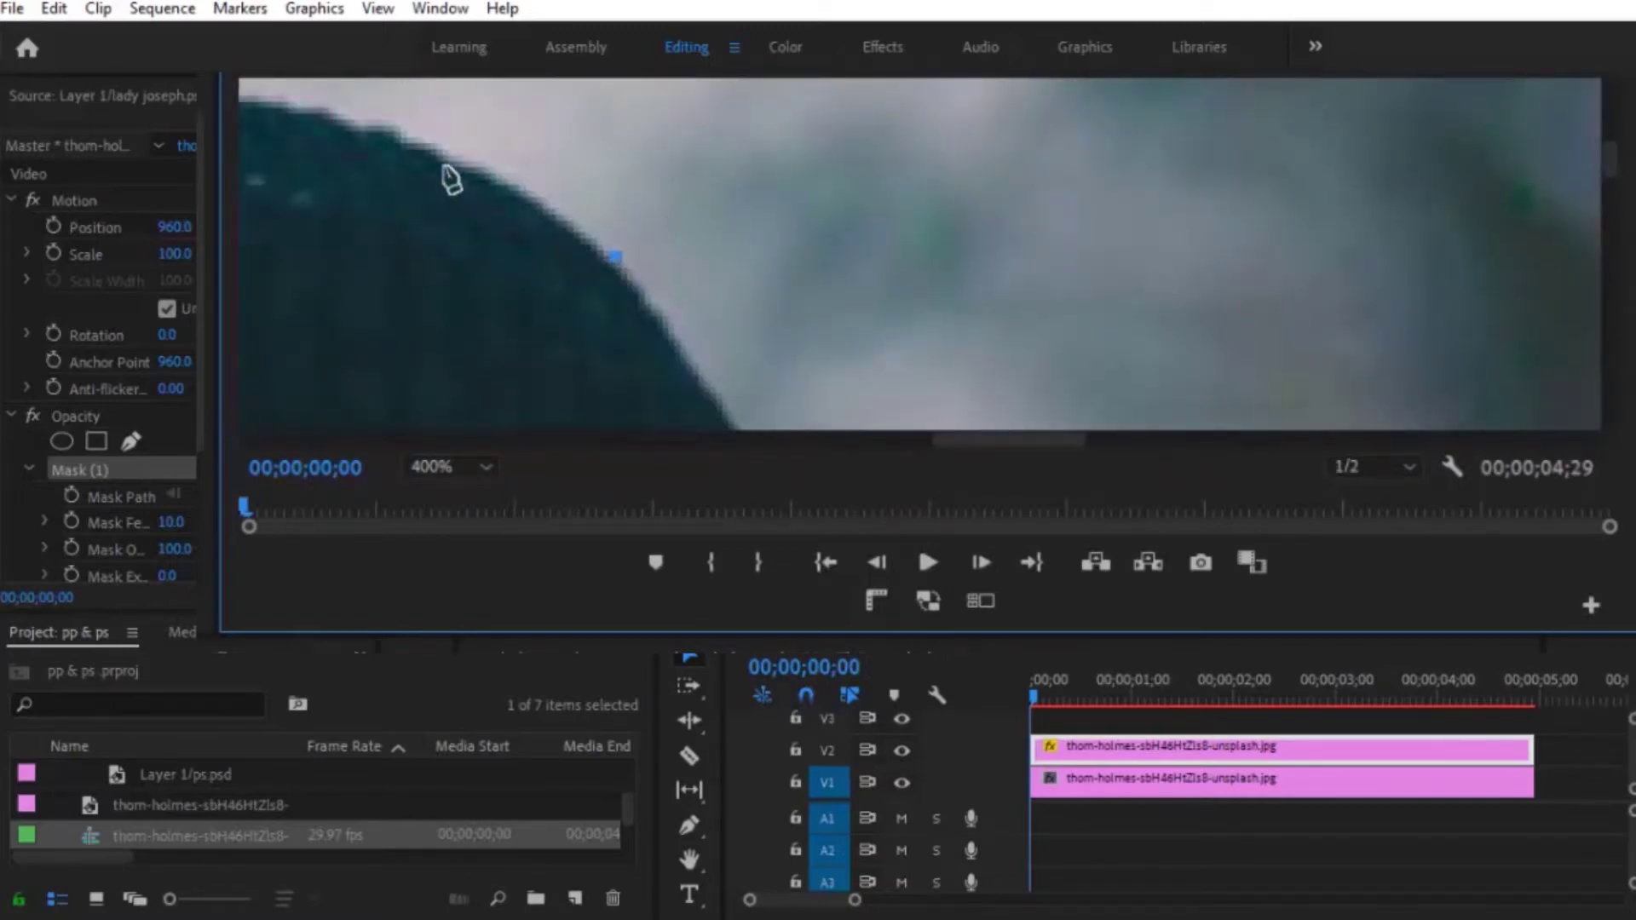
left_click(389, 128)
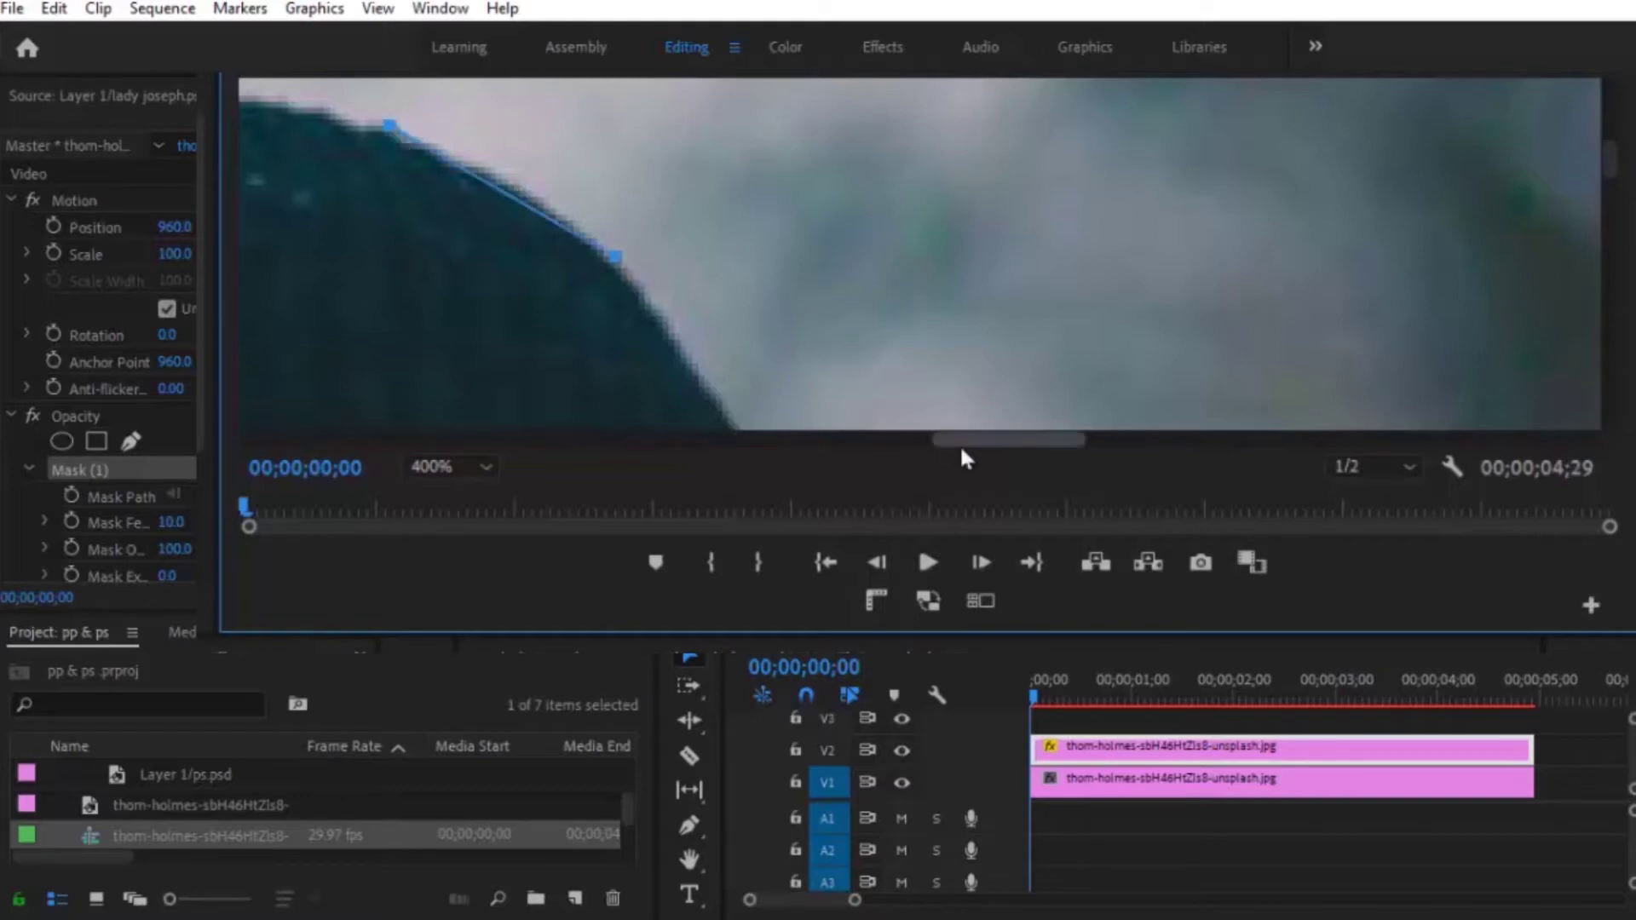
left_click_drag(961, 447, 873, 440)
key("ctrl+z")
Continue the mask path point by point across the crown of the beanie
left_click(841, 191)
left_click(727, 137)
left_click(627, 101)
left_click(550, 89)
left_click(472, 109)
left_click(383, 132)
Trace the mask path down the left side of the beanie
left_click(604, 173)
left_click(538, 232)
left_click(461, 315)
left_click(390, 412)
left_click_drag(1608, 165, 1608, 174)
left_click(703, 258)
left_click(696, 316)
left_click_drag(851, 442, 848, 442)
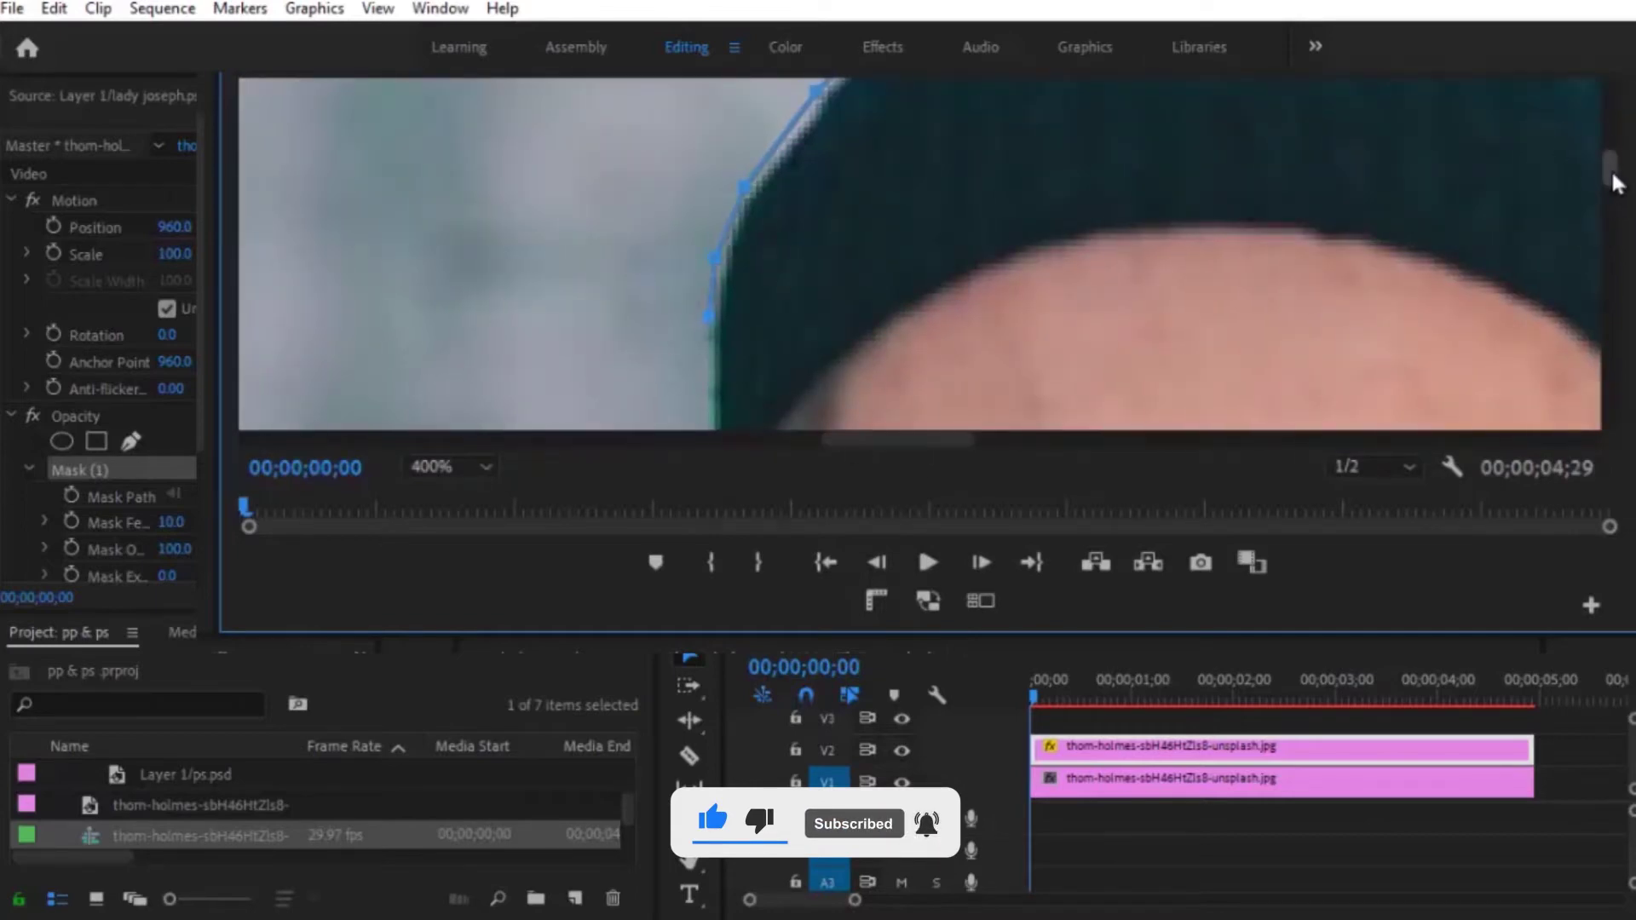
Extend the mask path past the beanie's lower edge and around the left ear to the fur hood
left_click_drag(1614, 180, 1615, 196)
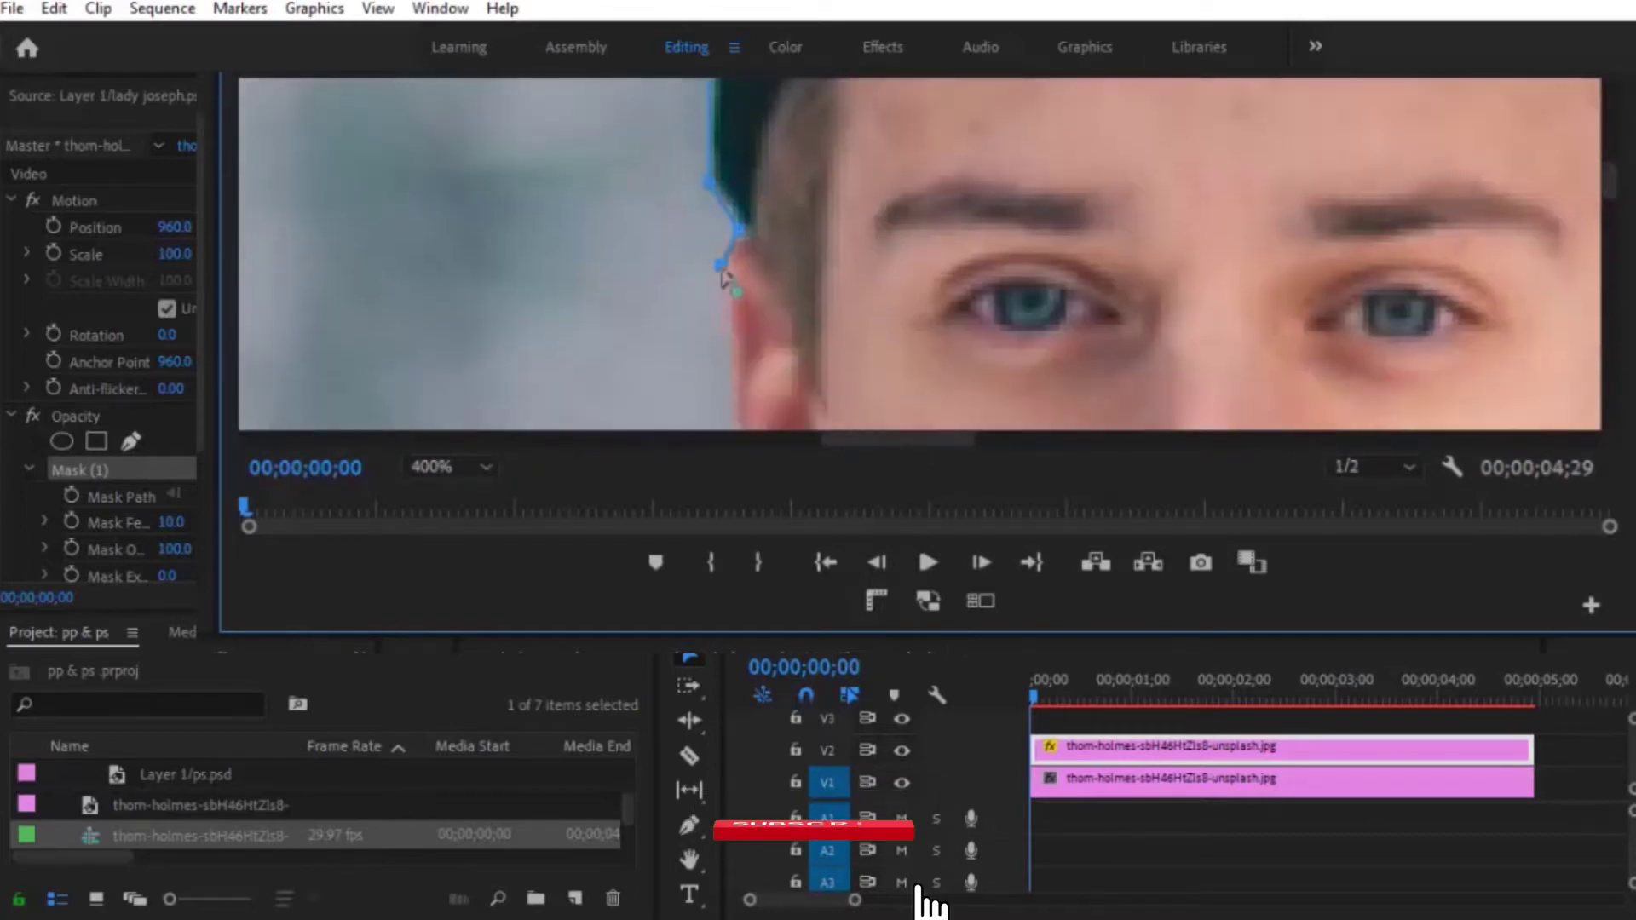
scroll(722, 277, "down", 3)
left_click(726, 253)
left_click(738, 315)
left_click(785, 386)
left_click(709, 402)
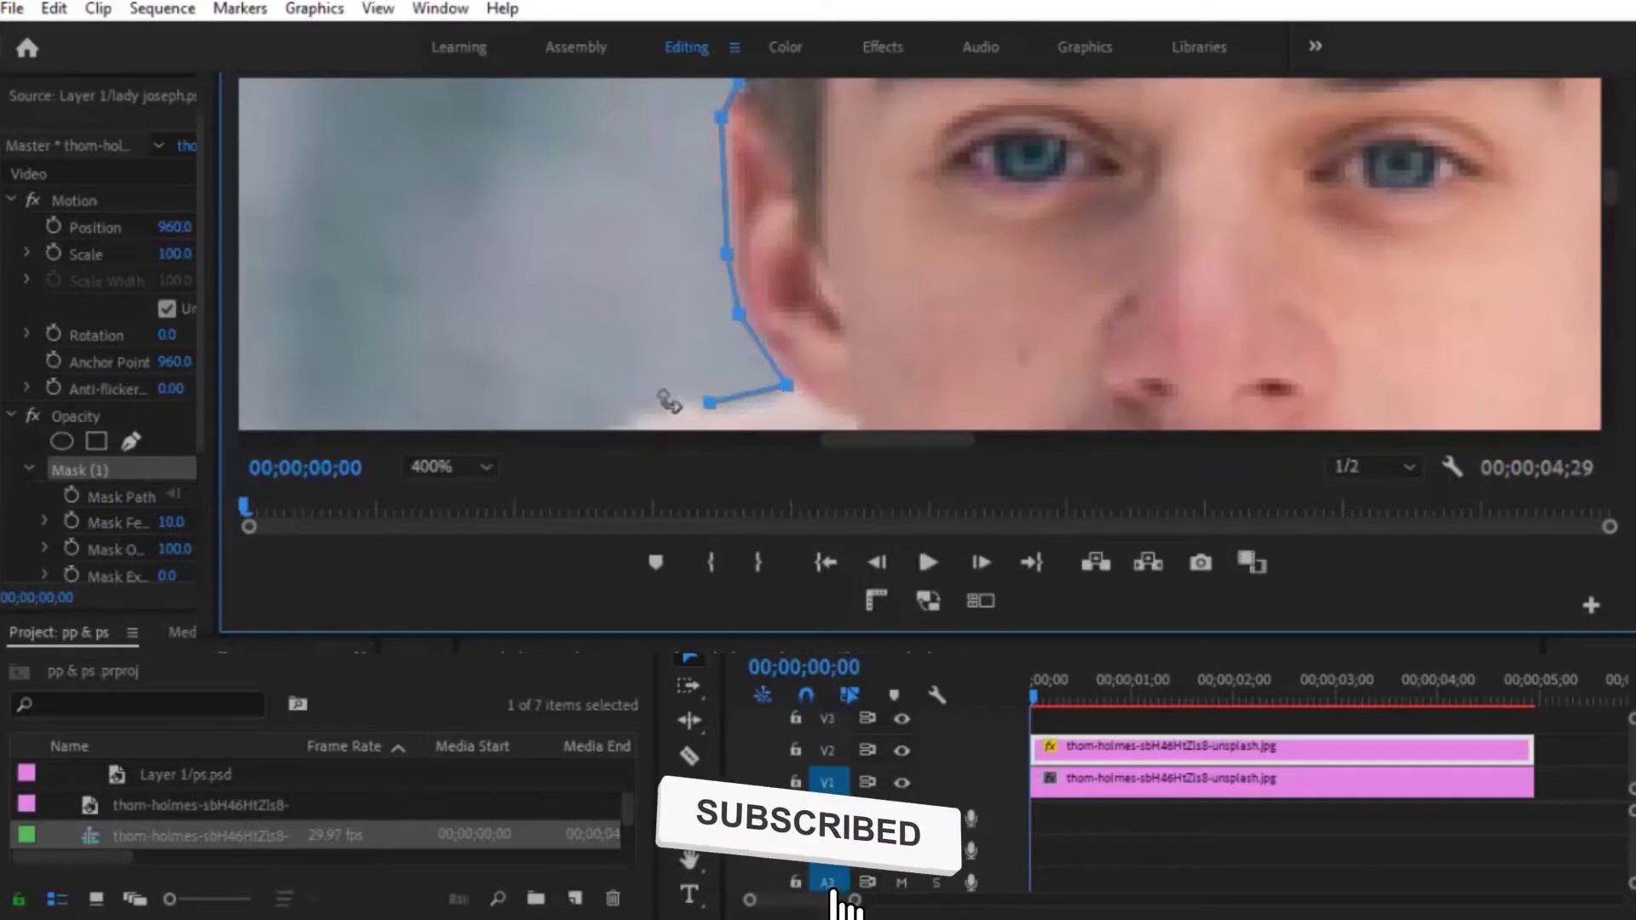
Trace the mask path along the upper left edge of the fur hood
left_click(631, 414)
left_click_drag(1609, 187, 1609, 195)
left_click(595, 251)
left_click(513, 304)
left_click(470, 339)
left_click(429, 368)
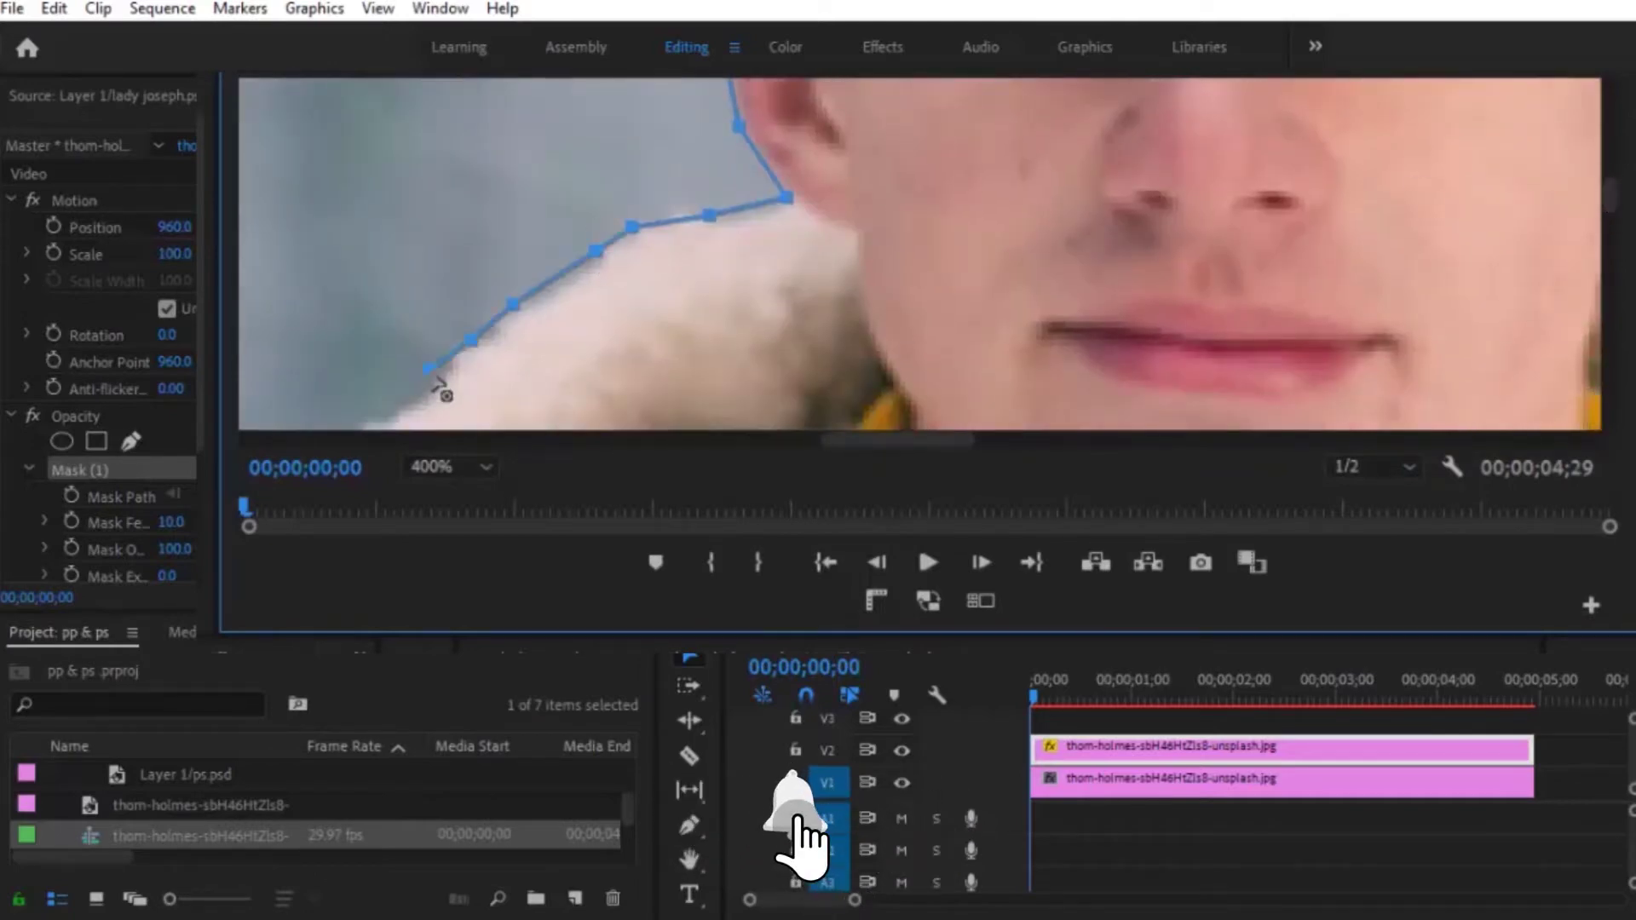
left_click(382, 410)
Continue the mask path down the outer left edge of the fur hood trim
left_click_drag(869, 440, 845, 442)
left_click_drag(1610, 198, 1610, 207)
left_click(541, 232)
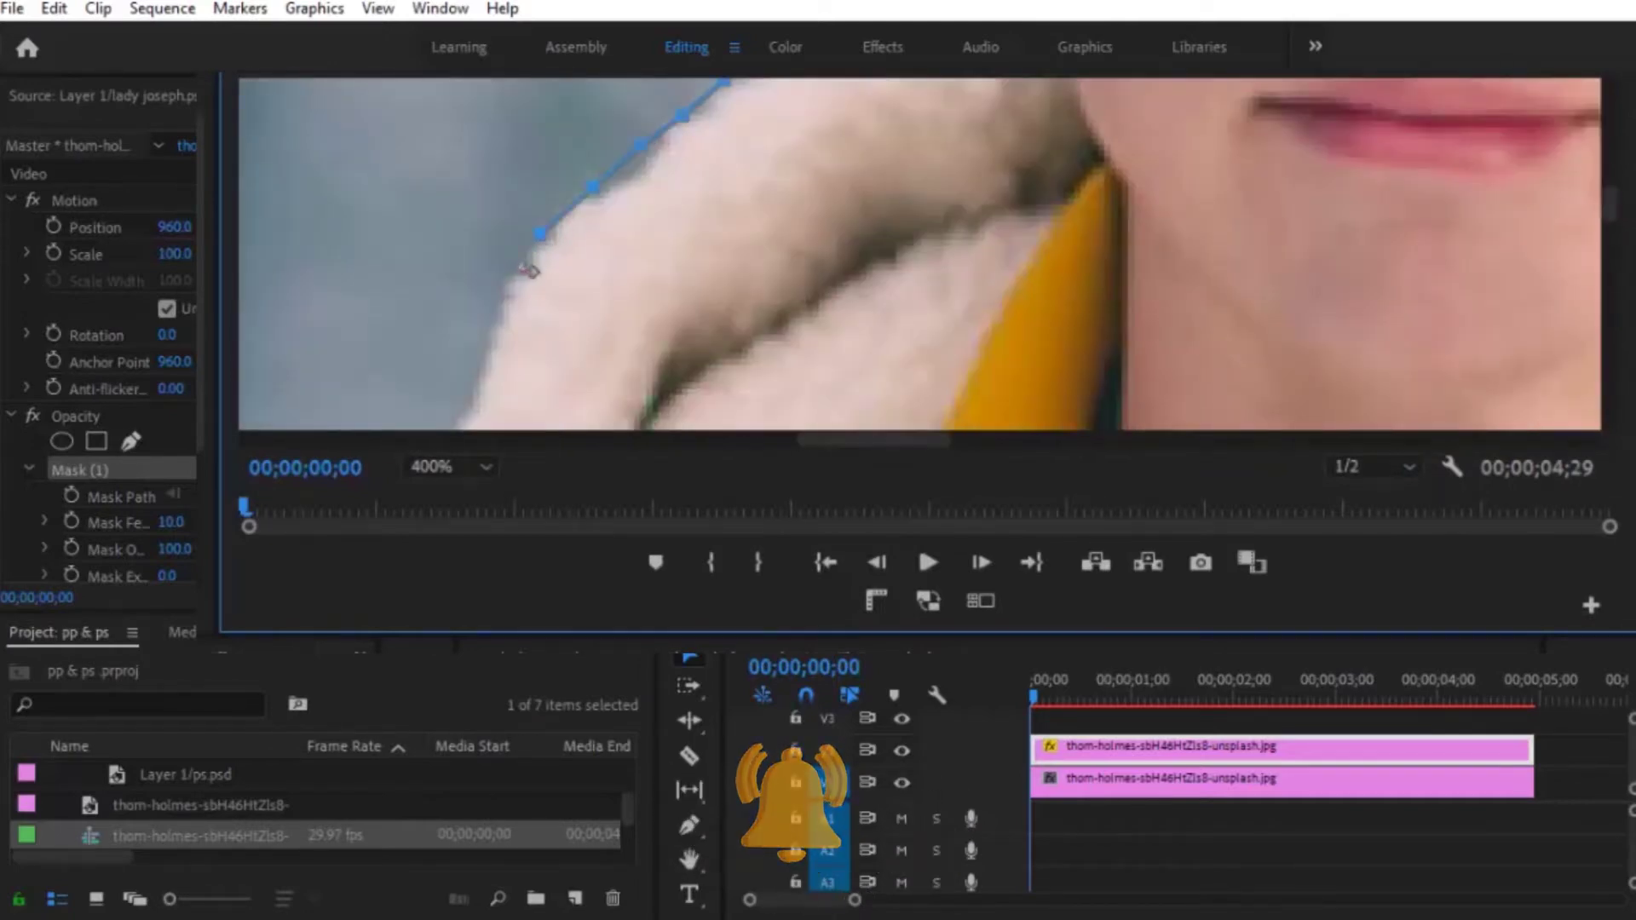
left_click(523, 268)
left_click(486, 304)
left_click(480, 345)
left_click(463, 399)
left_click_drag(855, 440, 844, 439)
Trace the mask path down the yellow hood fabric beside the fur trim on the left
left_click_drag(1610, 207, 1613, 220)
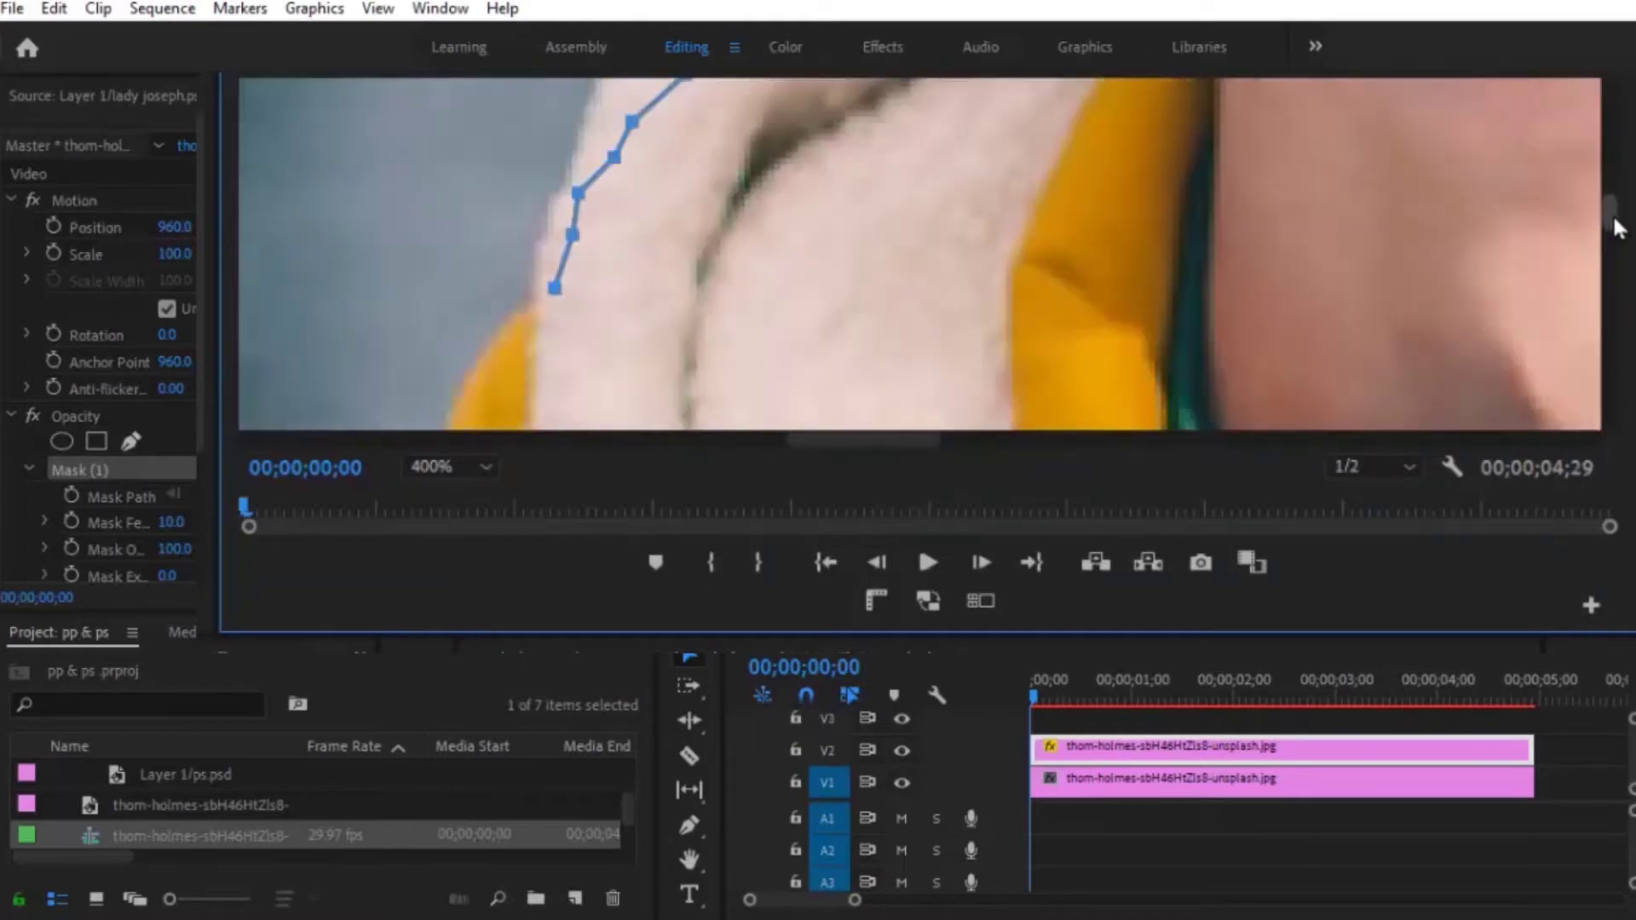
left_click(465, 367)
left_click_drag(835, 439, 818, 443)
left_click_drag(1610, 220, 1610, 227)
left_click(585, 183)
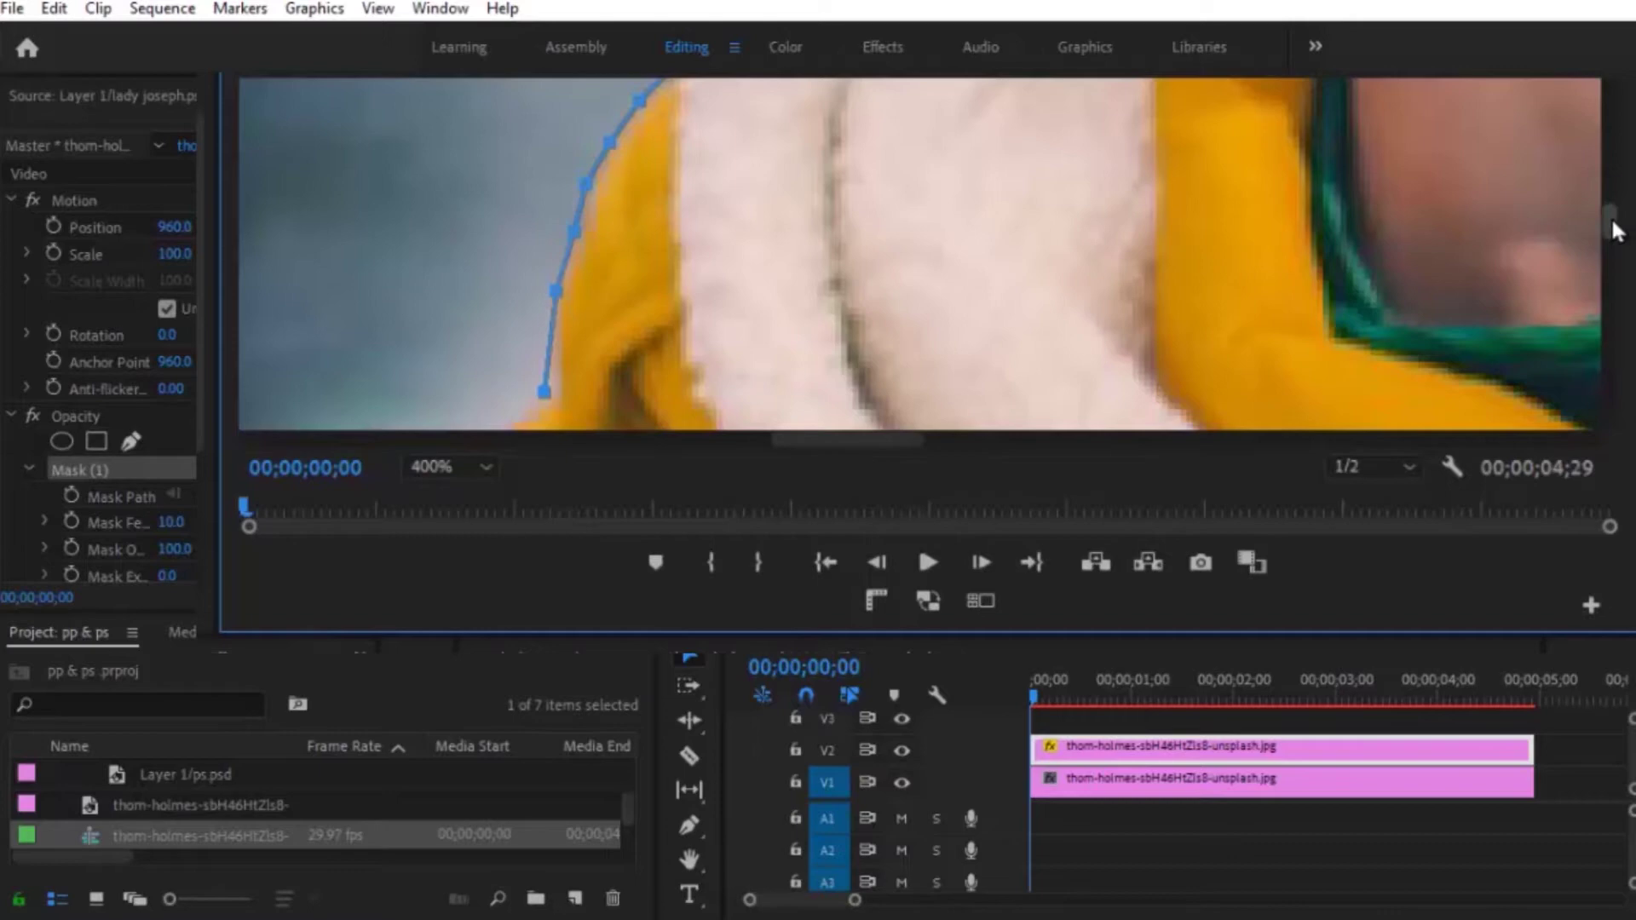
Continue the mask path along the slope of the jacket's left shoulder
scroll(1606, 219, "down", 3)
left_click(503, 166)
left_click(456, 207)
left_click(419, 256)
left_click(395, 296)
left_click(341, 368)
Trace the mask path down the outer edge of the jacket's upper left sleeve
scroll(645, 397, "left", 3)
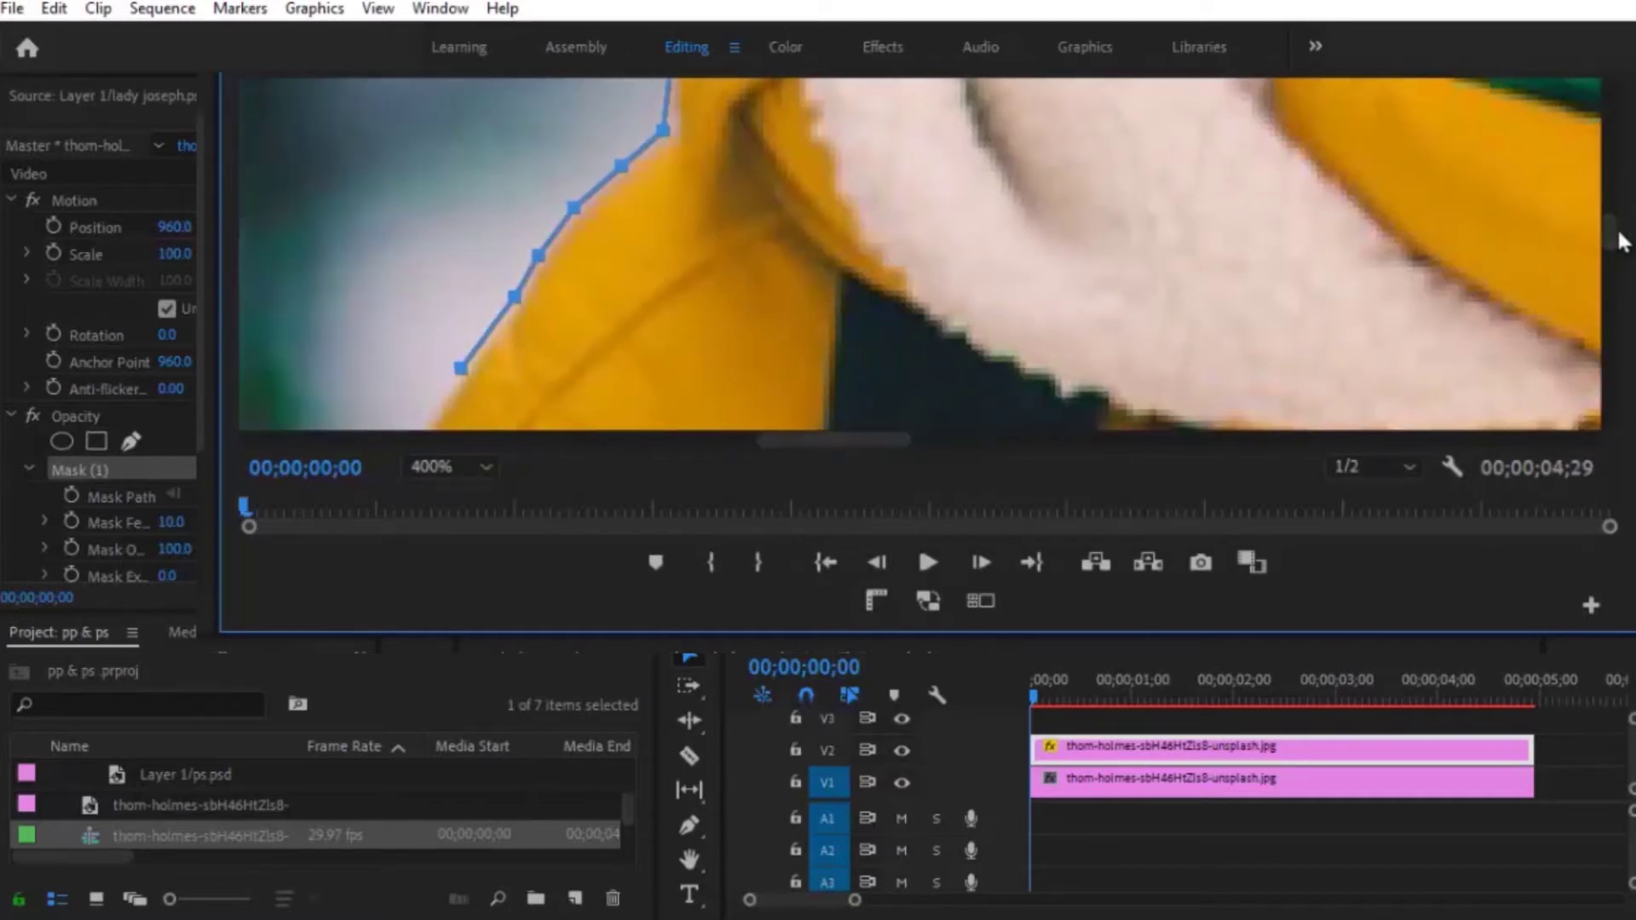
scroll(401, 211, "down", 5)
left_click(410, 207)
left_click(368, 296)
left_click(321, 391)
scroll(321, 391, "left", 3)
left_click_drag(1609, 242, 1609, 254)
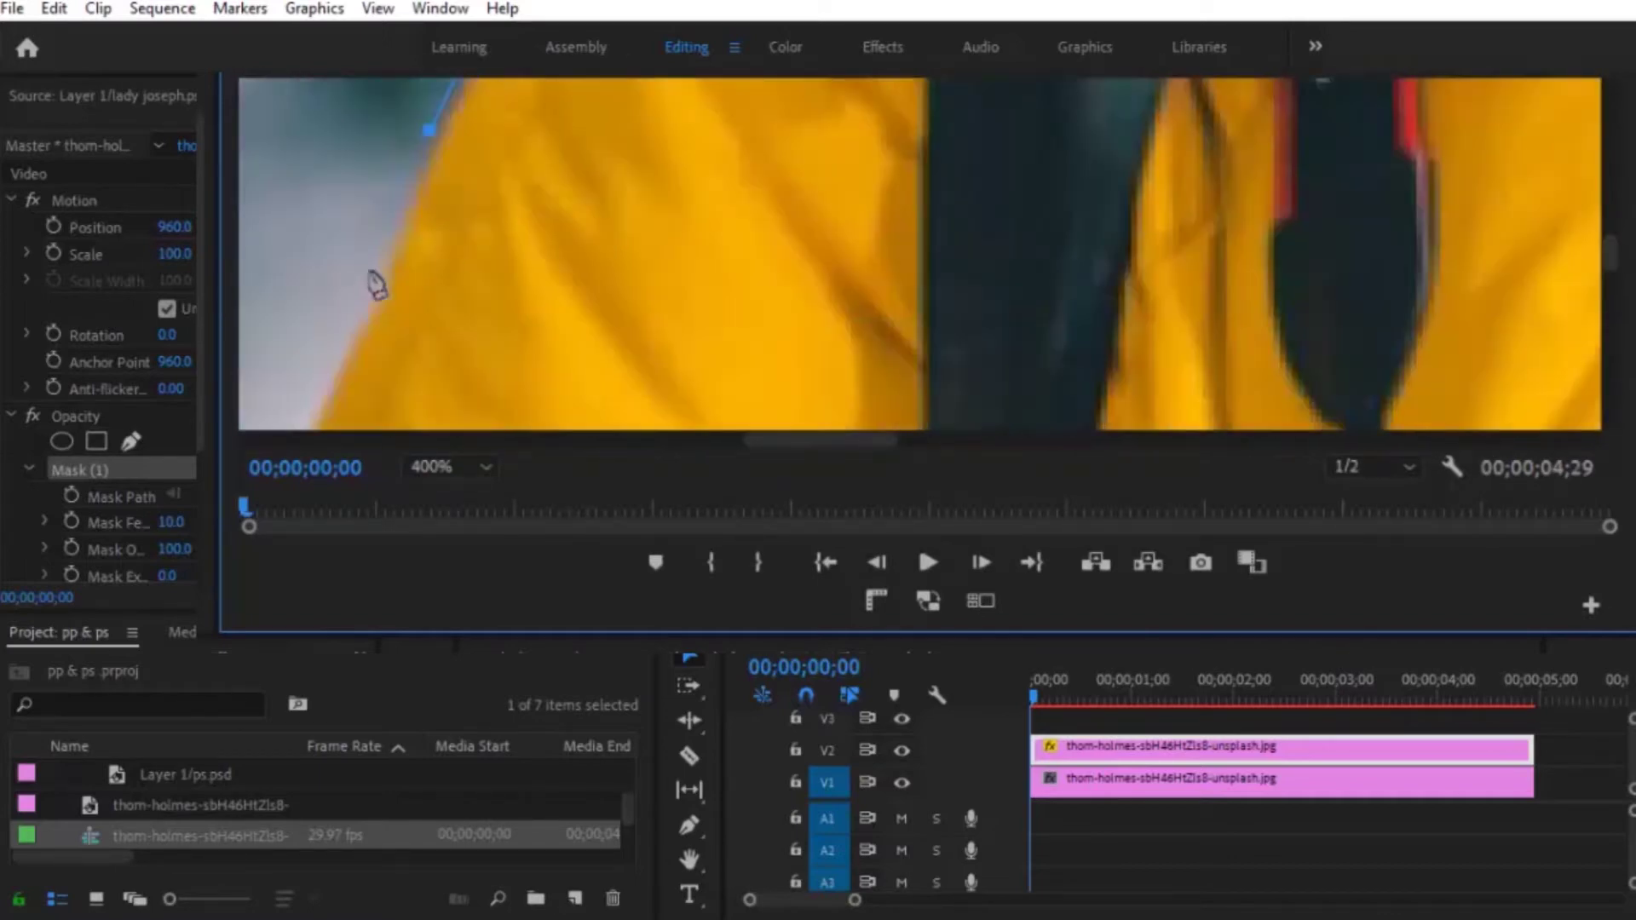
left_click(375, 281)
left_click(318, 411)
Continue the mask path down the outer left sleeve, following its bulge above the elbow
left_click_drag(820, 440, 806, 440)
left_click_drag(1613, 269, 1613, 281)
left_click(375, 205)
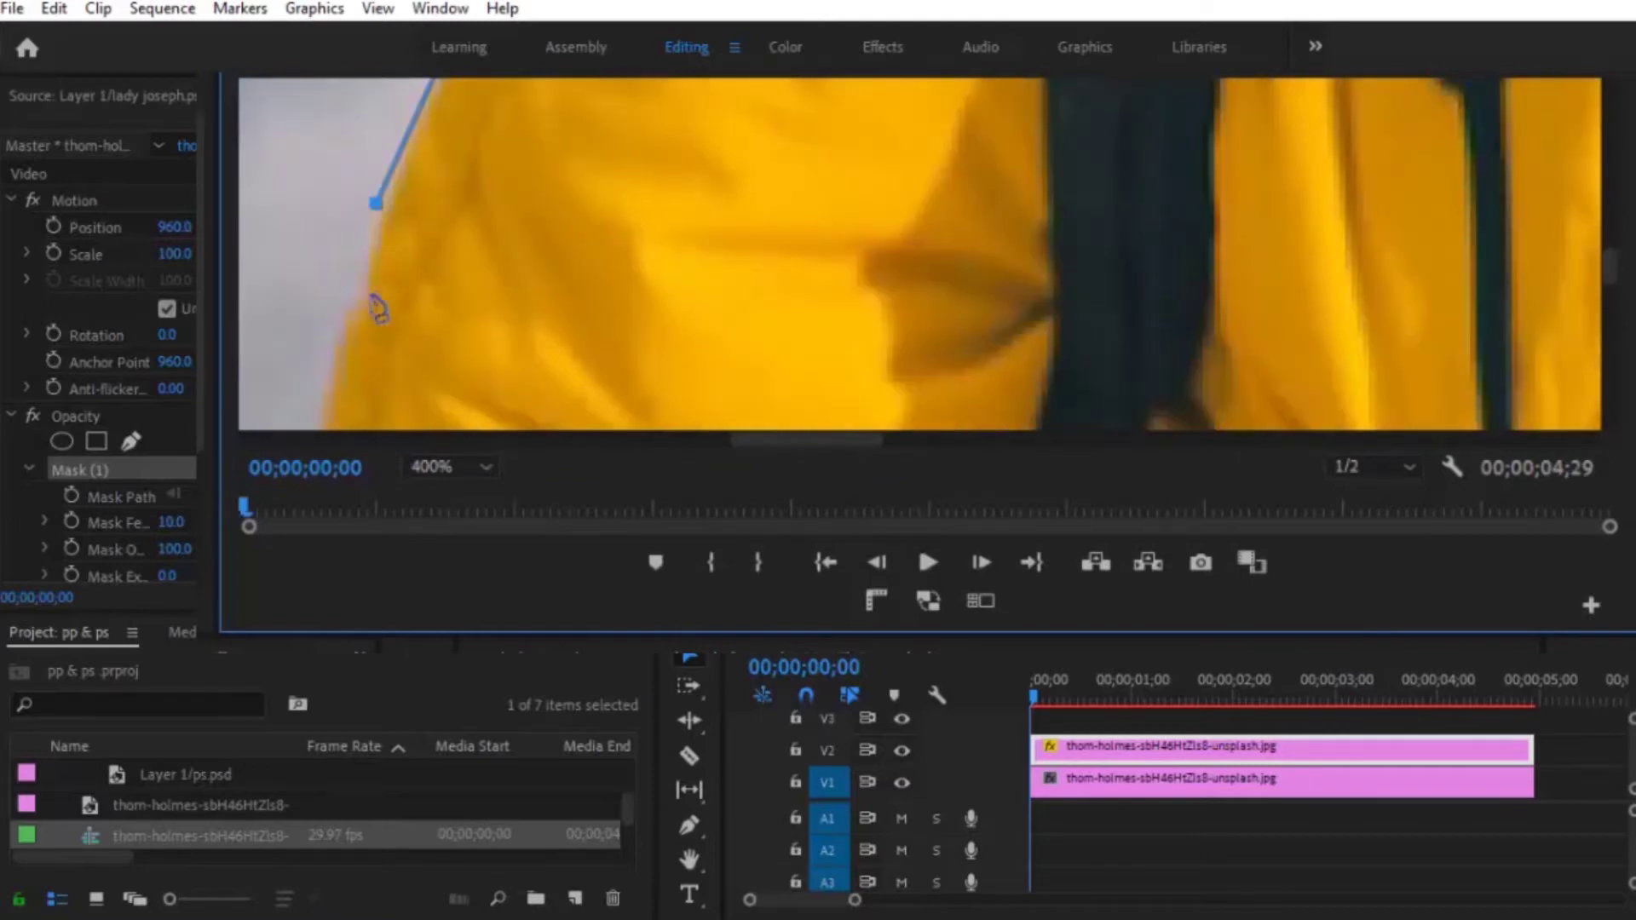
left_click(358, 293)
left_click(321, 372)
left_click_drag(806, 440, 786, 440)
left_click_drag(1609, 268, 1609, 275)
left_click(496, 274)
left_click(434, 377)
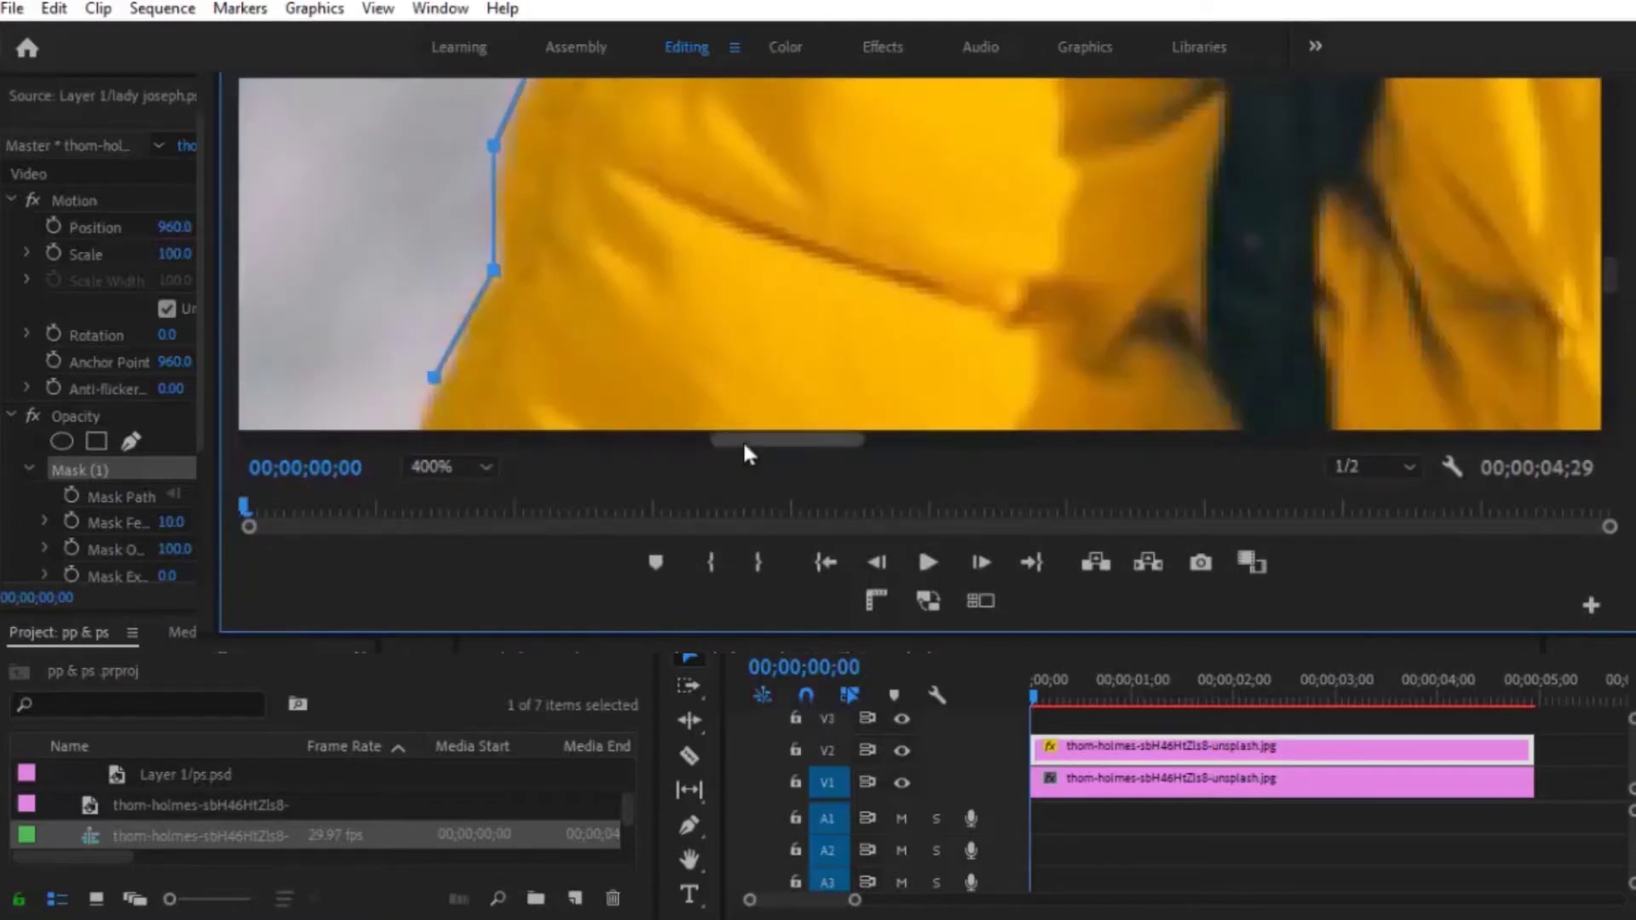
Trace the mask path down to and around the tip of the left elbow
left_click_drag(745, 441, 730, 442)
left_click_drag(1610, 268, 1610, 287)
left_click(518, 363)
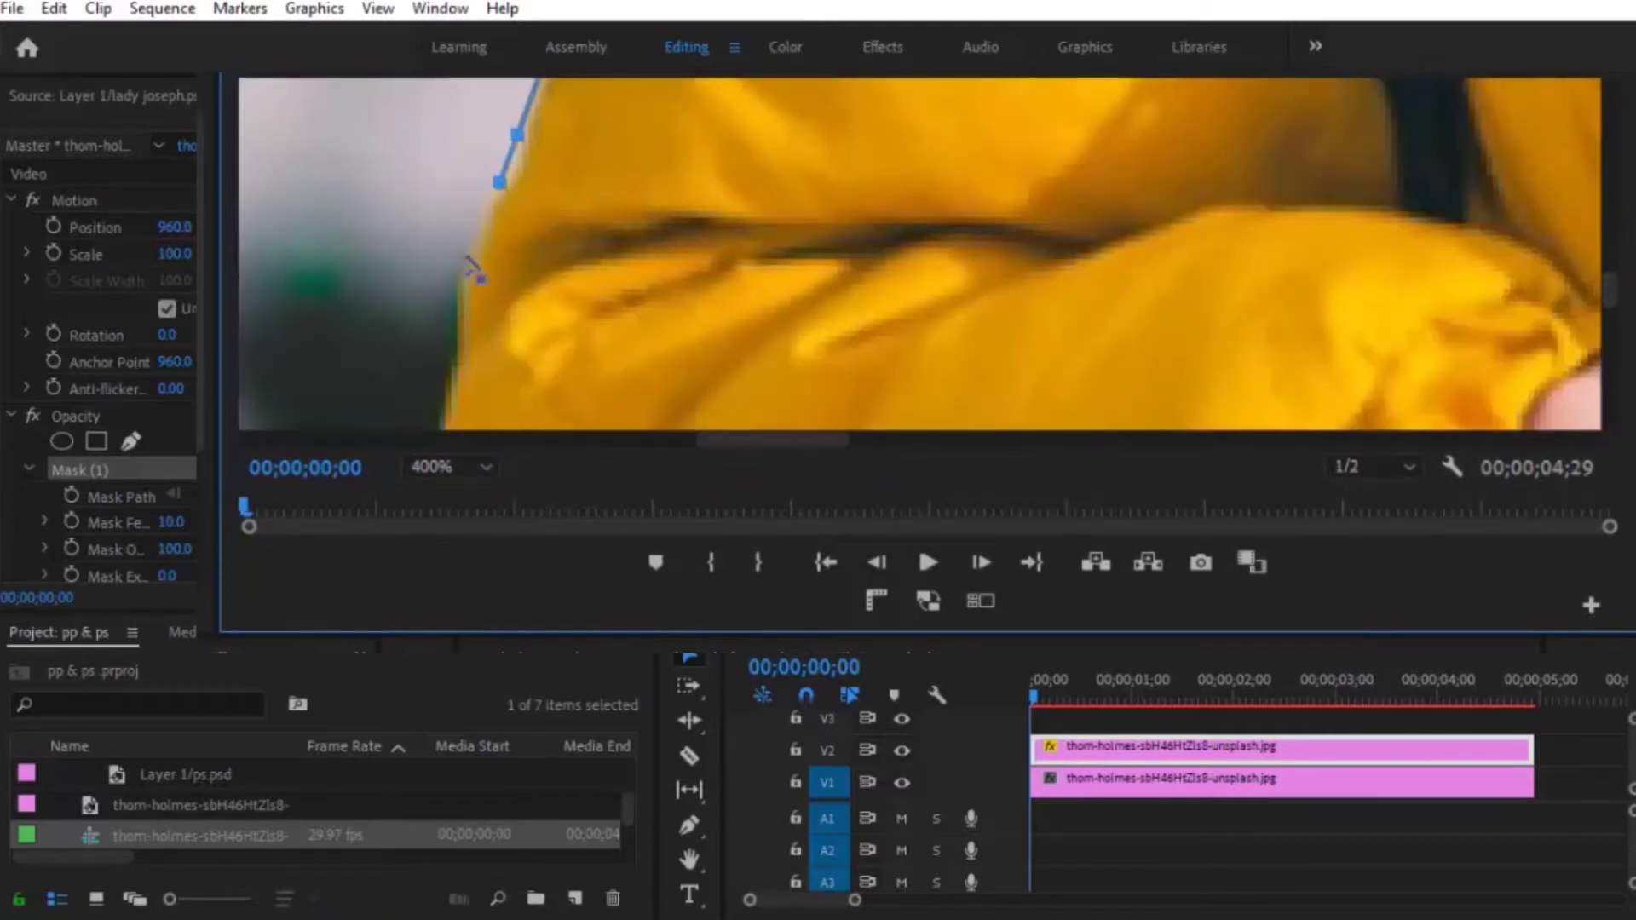
left_click(454, 424)
scroll(453, 424, "down", 4)
left_click(435, 220)
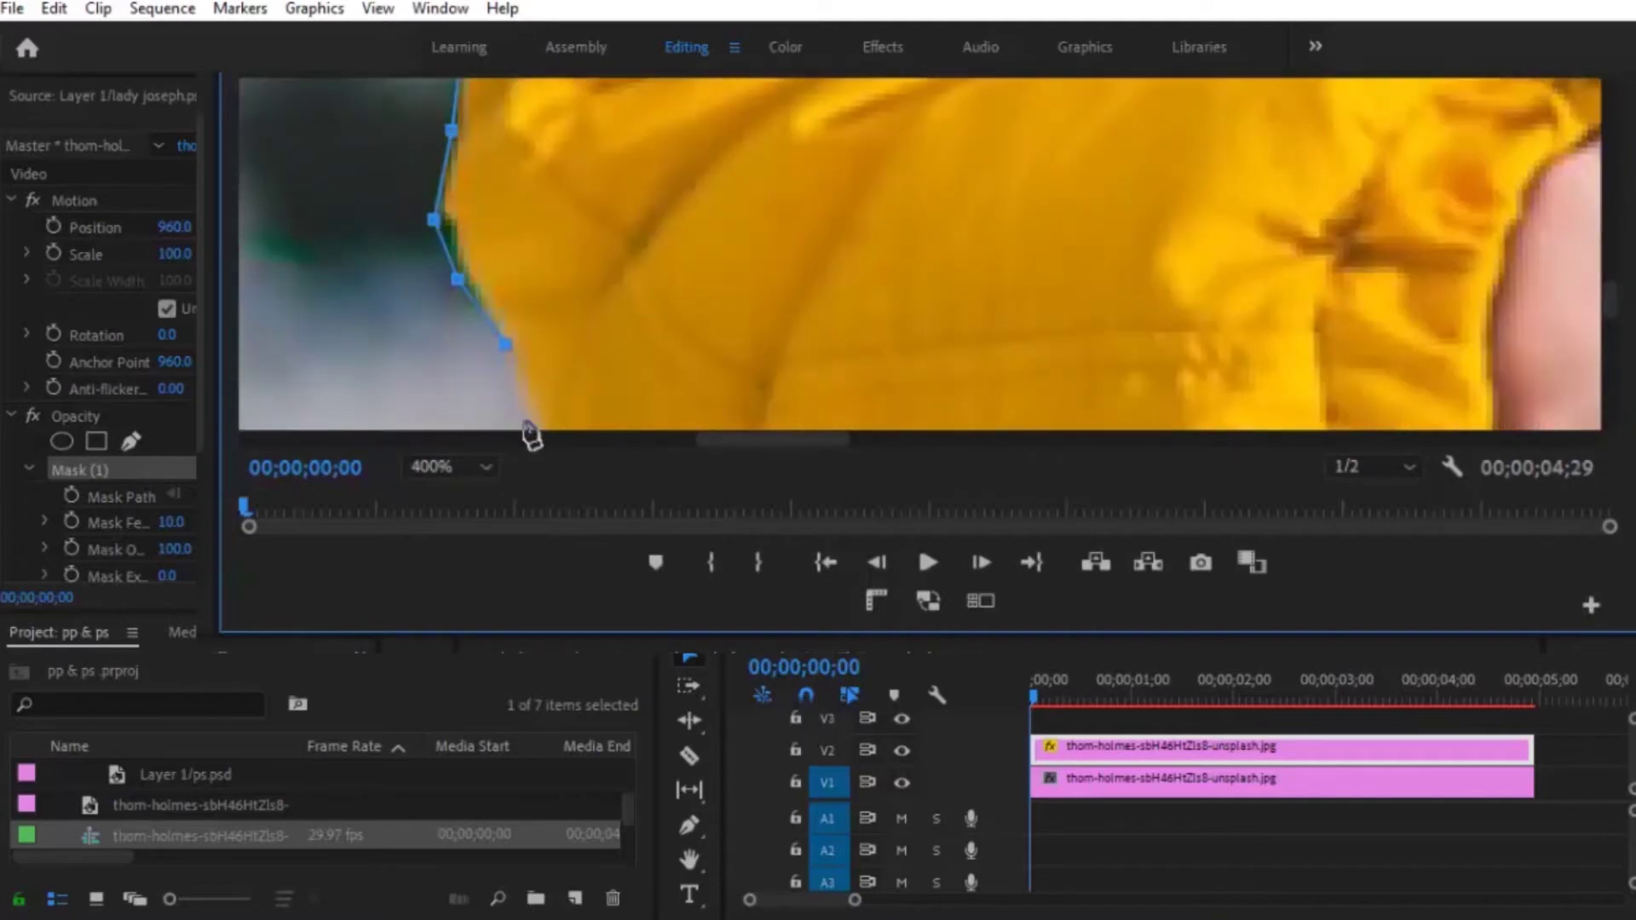
Trace the mask path along the underside of the left forearm sleeve to the jacket body
scroll(1604, 294, "down", 3)
left_click(550, 294)
left_click(610, 361)
left_click(690, 428)
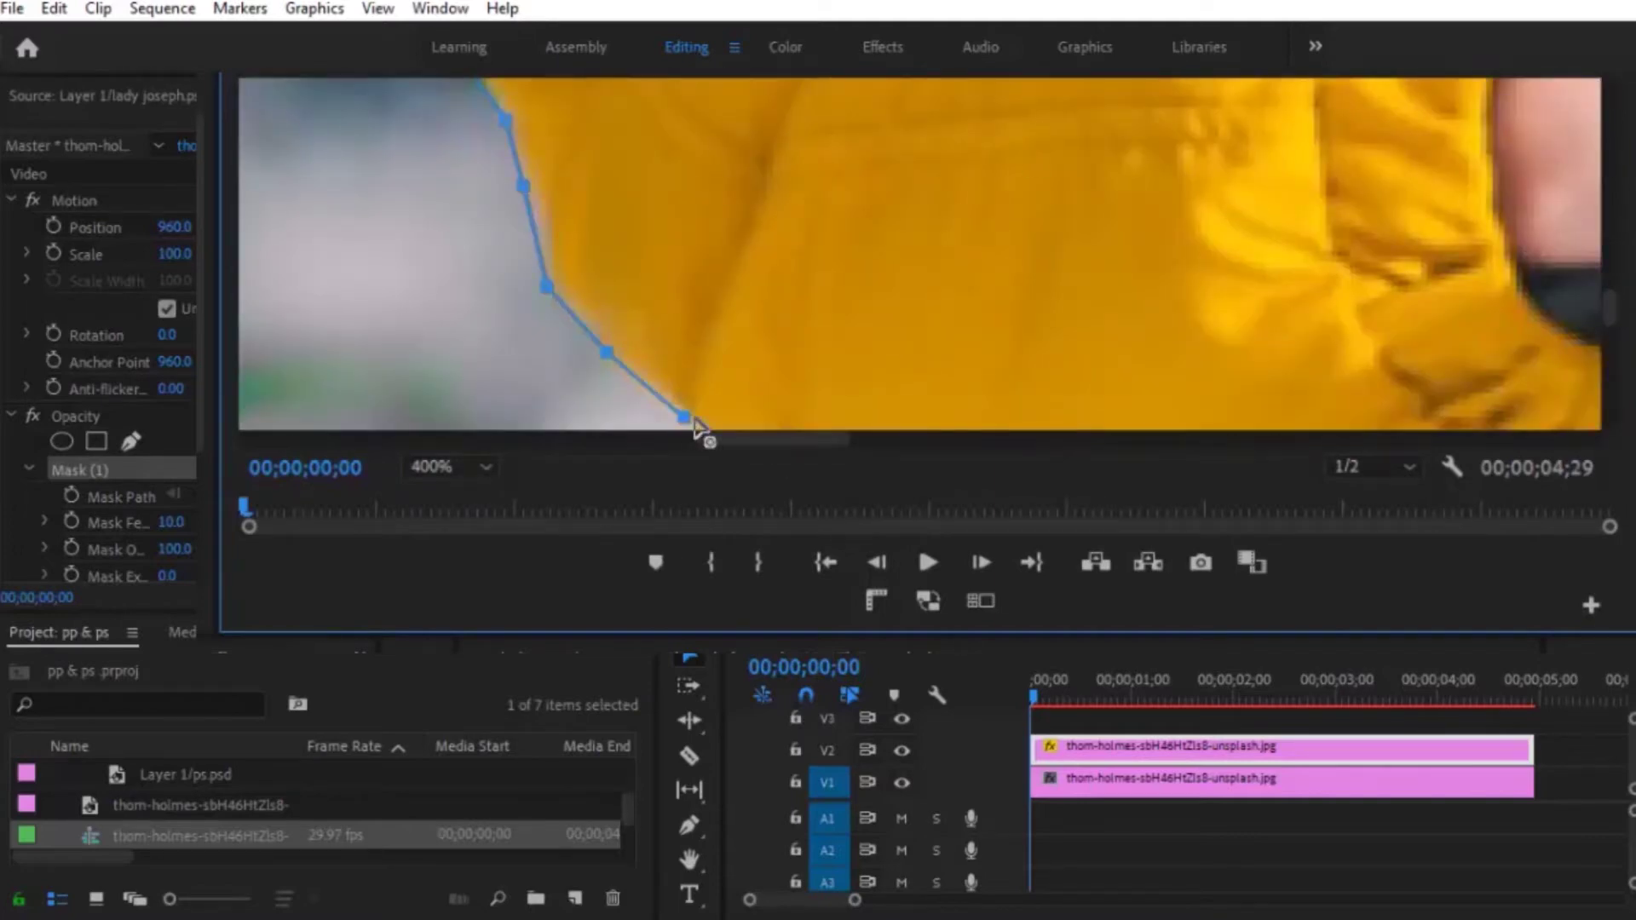
scroll(1622, 328, "down", 2)
scroll(1623, 328, "down", 2)
left_click(797, 282)
left_click(969, 330)
left_click(1153, 352)
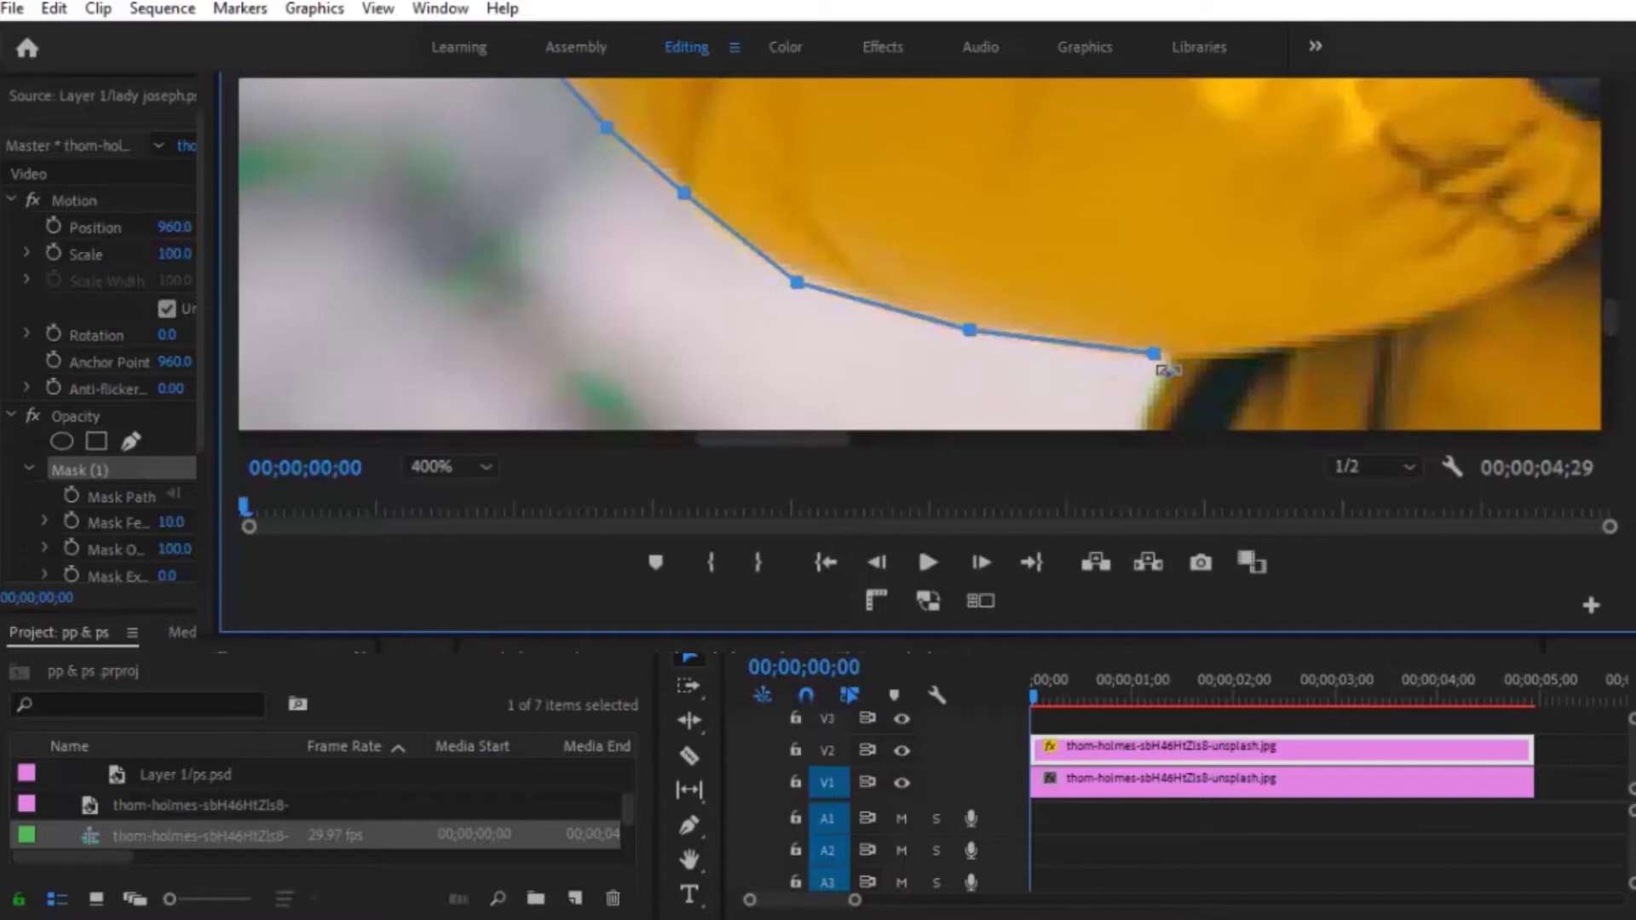
Continue the mask path around the dark strap end and down the left side of the jacket body
left_click(1142, 400)
scroll(1142, 401, "down", 4)
left_click(1128, 230)
left_click(1088, 278)
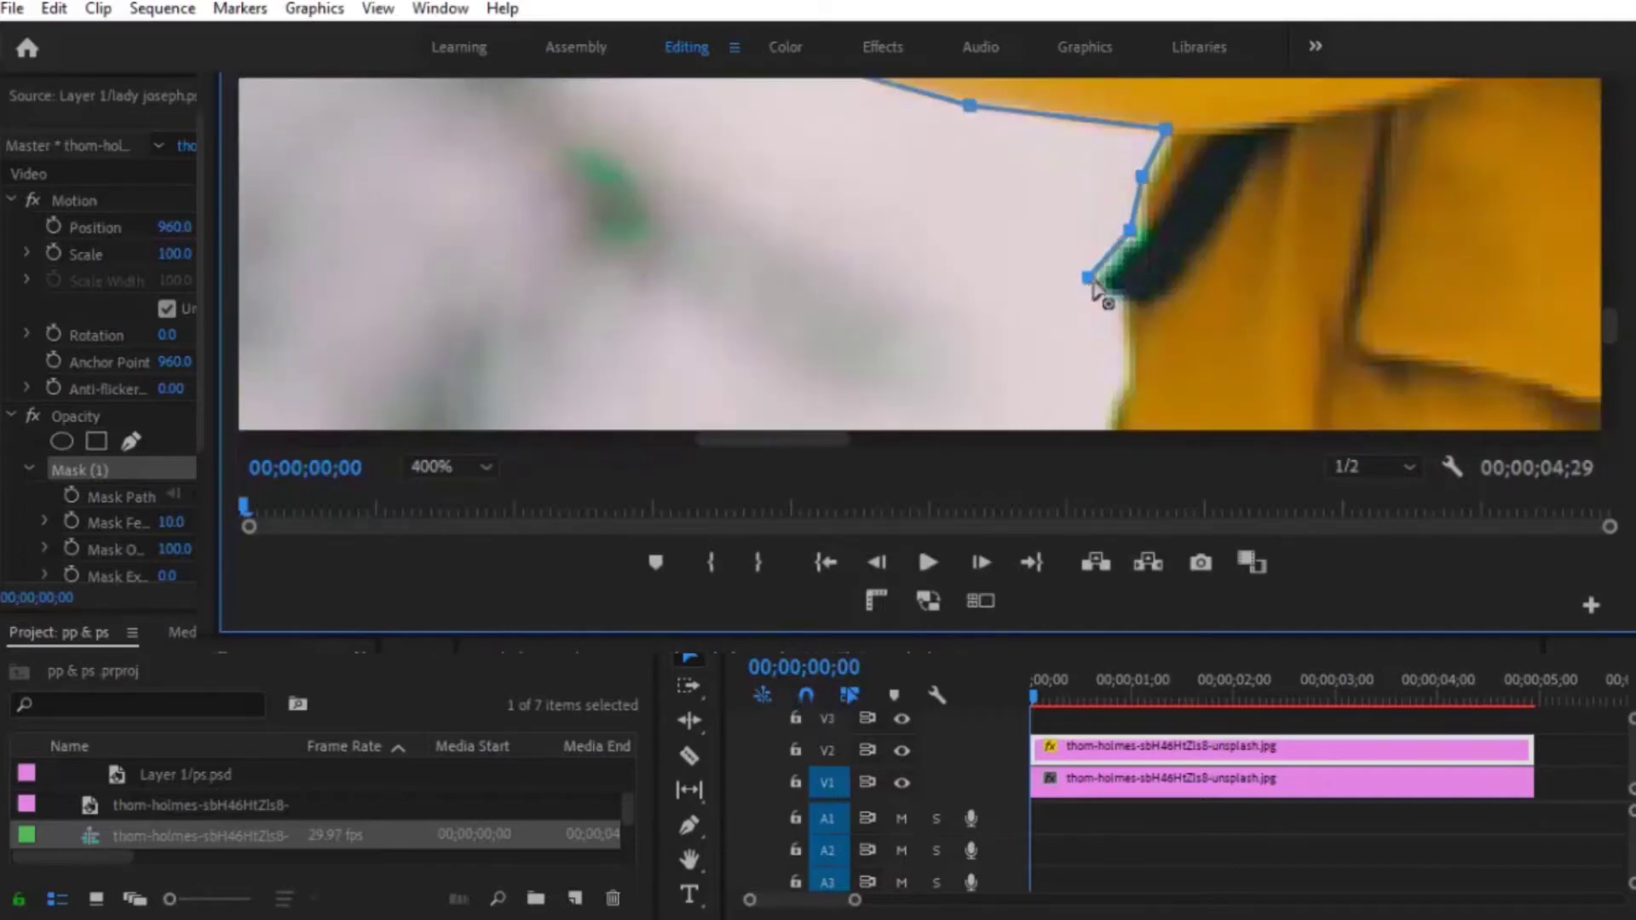
scroll(1546, 362, "down", 4)
left_click(1082, 290)
left_click(1071, 393)
Trace the mask path around the jacket's lower left corner and along the hem to the trousers
scroll(1610, 355, "down", 4)
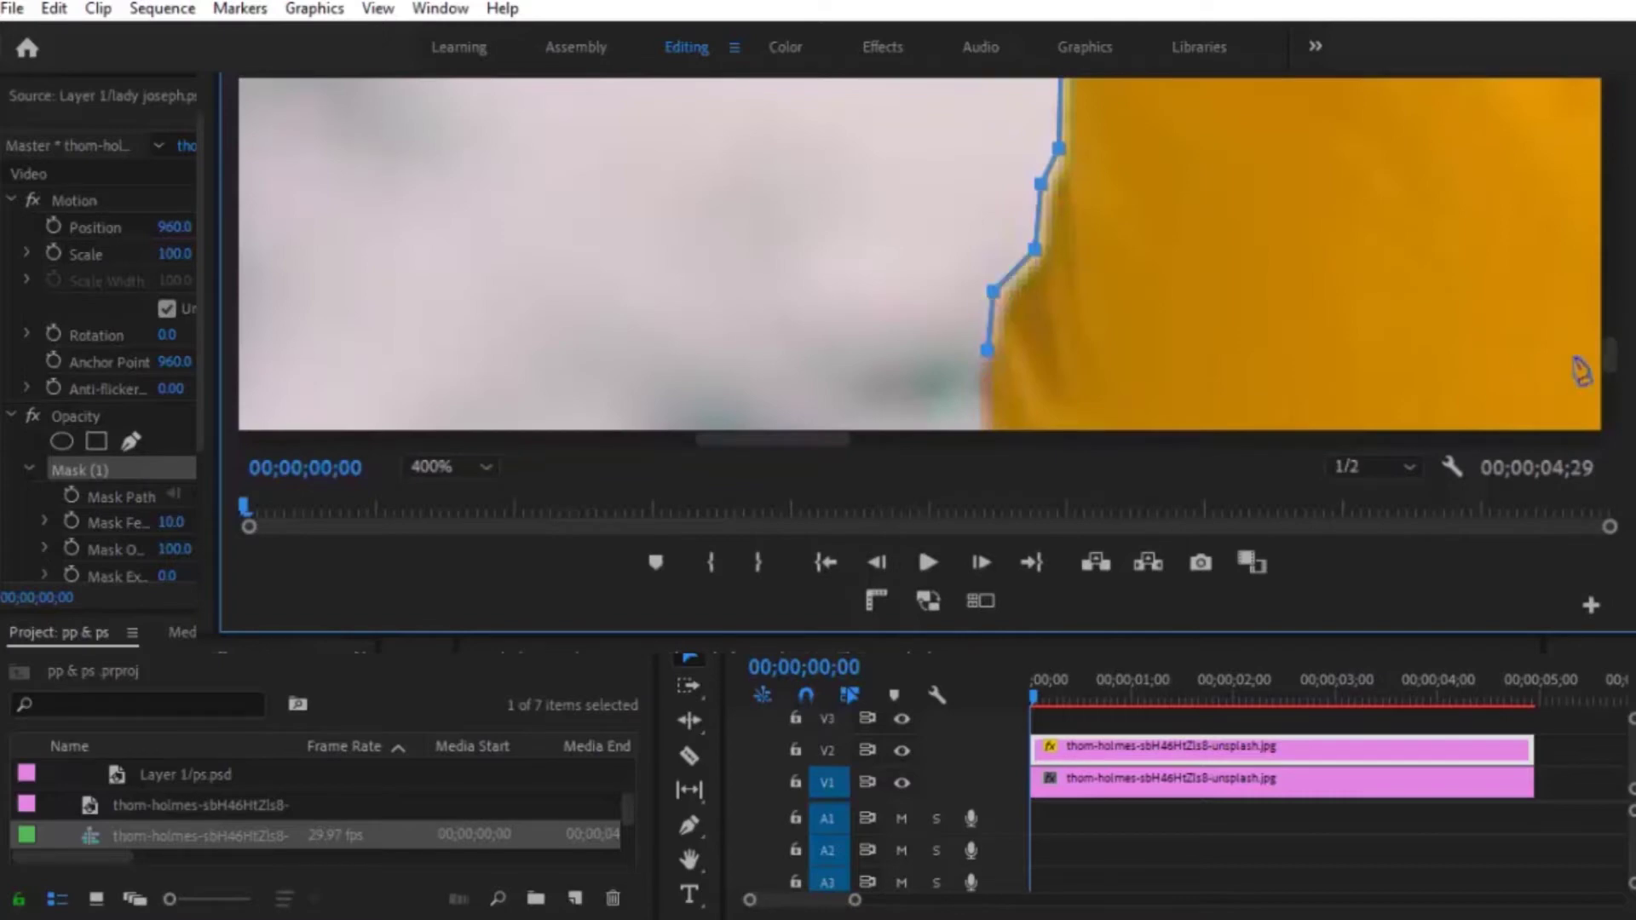
scroll(1580, 370, "down", 2)
left_click(1033, 287)
left_click(1071, 348)
left_click(1136, 358)
left_click(1236, 405)
Trace the mask path down the outer edge of the left trouser leg to the photo's bottom edge
scroll(1623, 381, "down", 4)
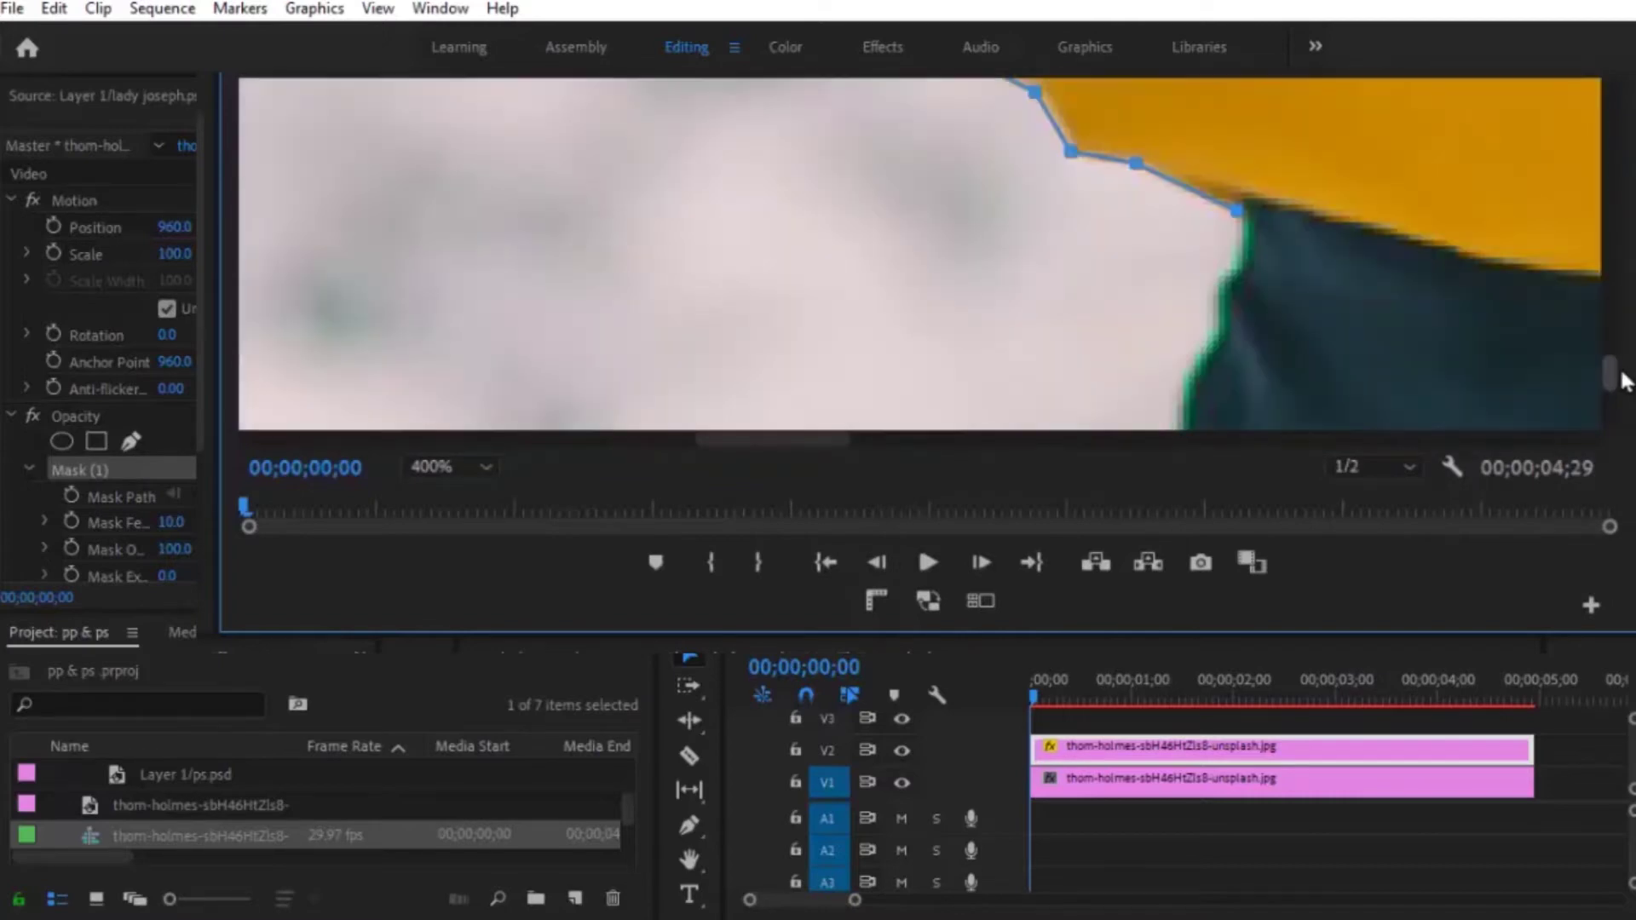
left_click(1200, 348)
left_click(1177, 383)
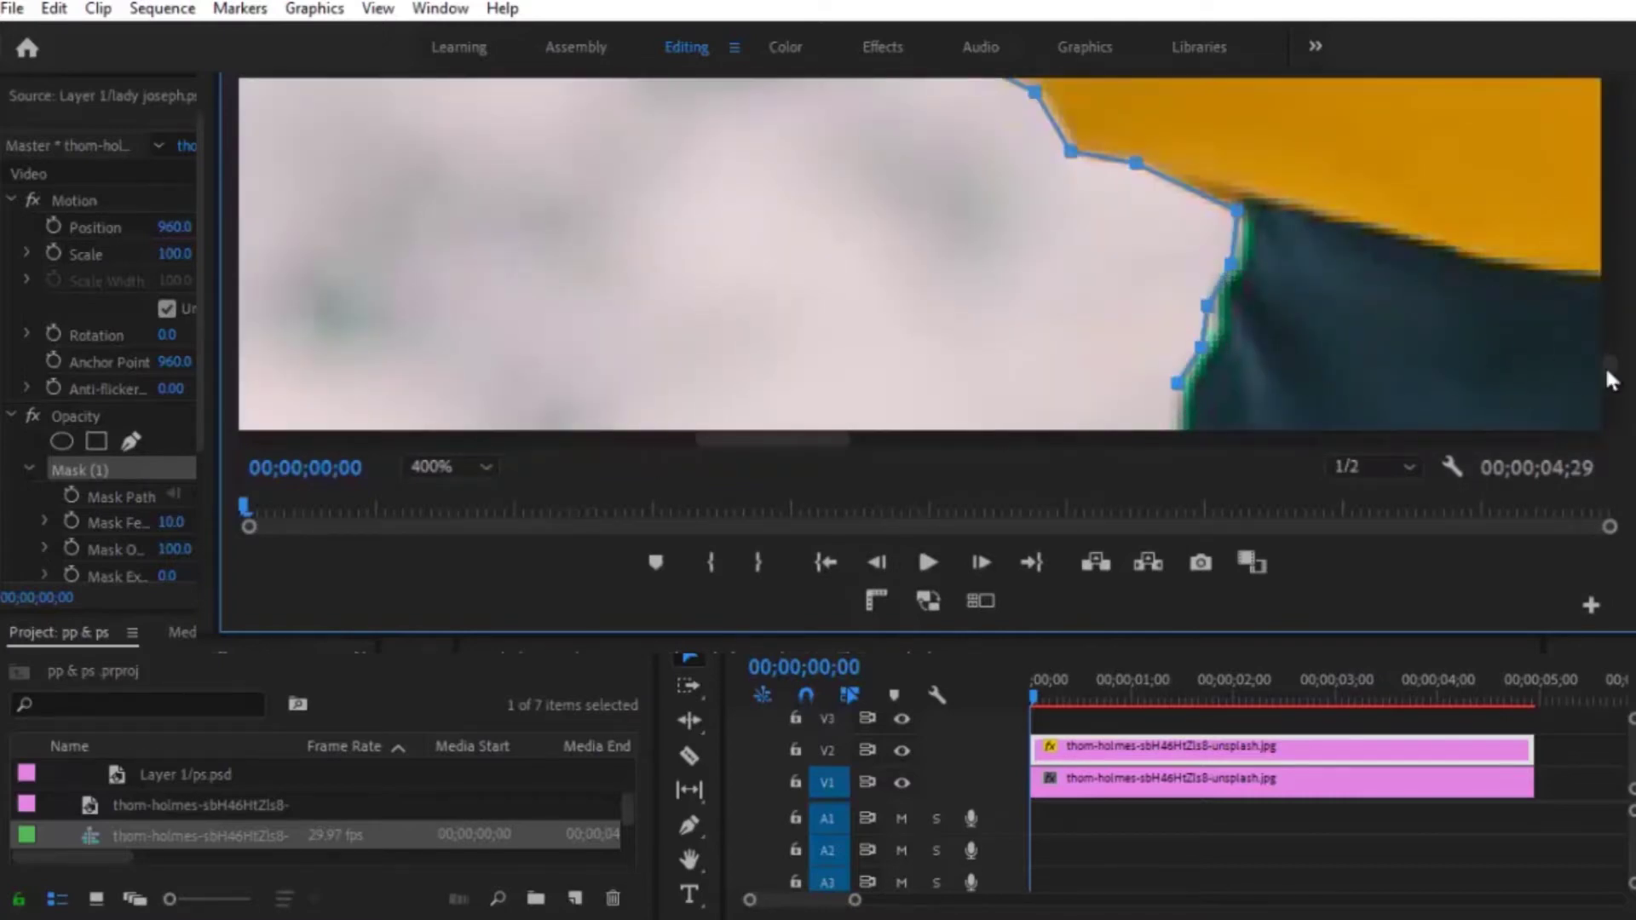
scroll(1608, 387, "down", 6)
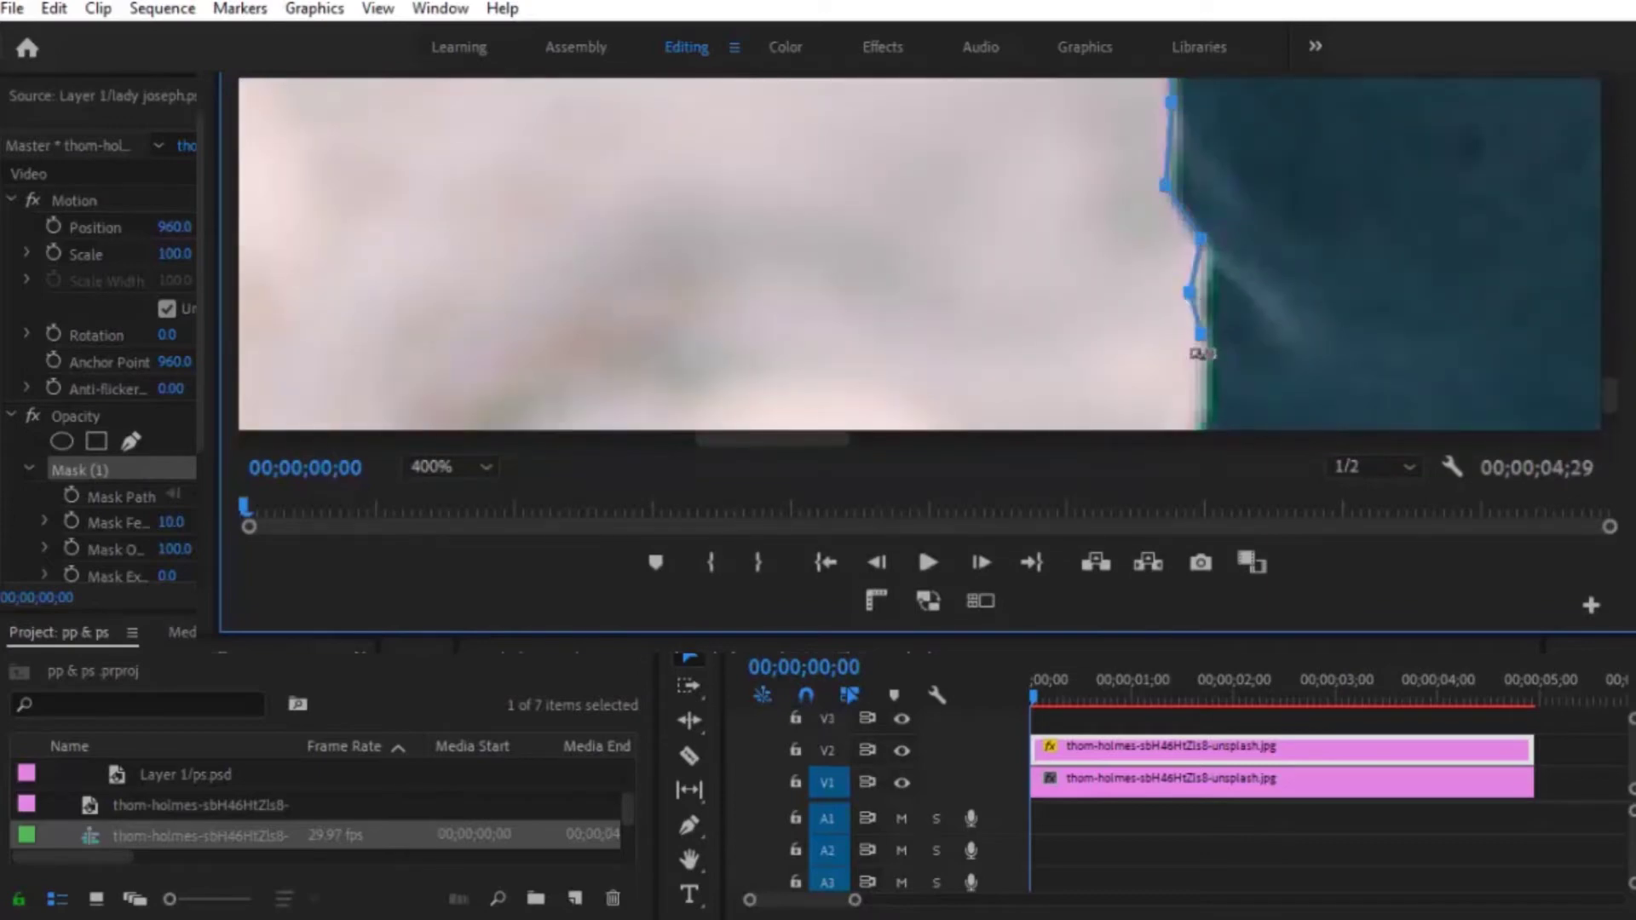
scroll(1606, 383, "down", 3)
left_click(1201, 210)
left_click(1200, 219)
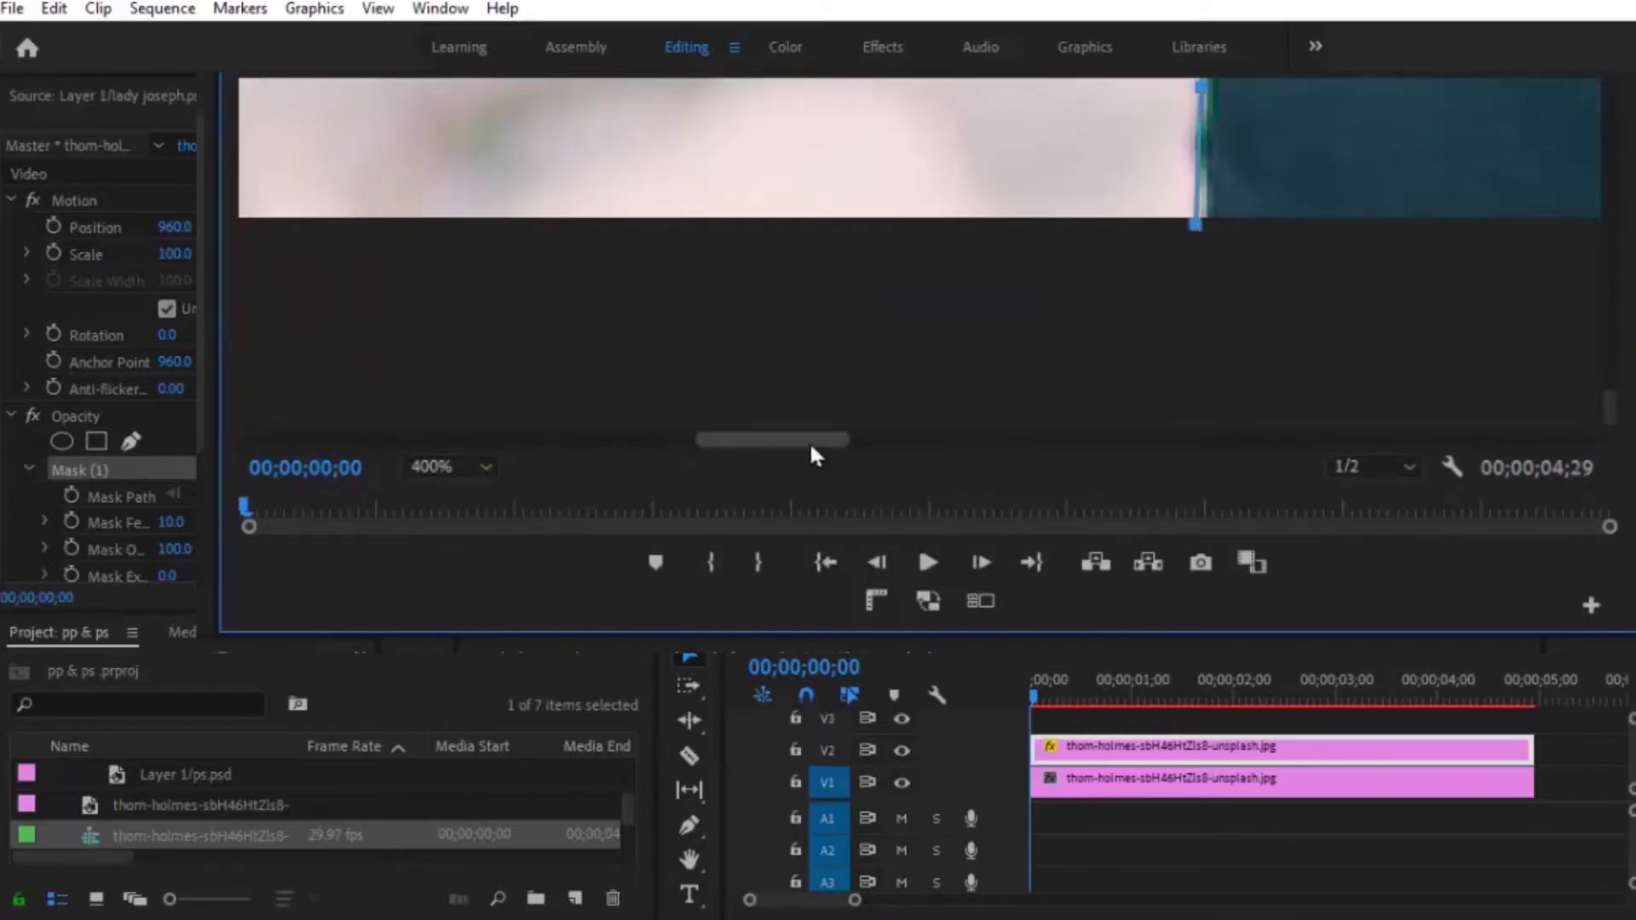
Run the mask path across the bottom of the left trouser leg and start up its inner edge
left_click_drag(809, 440, 937, 441)
left_click(910, 219)
left_click_drag(1607, 416, 1608, 410)
left_click(991, 113)
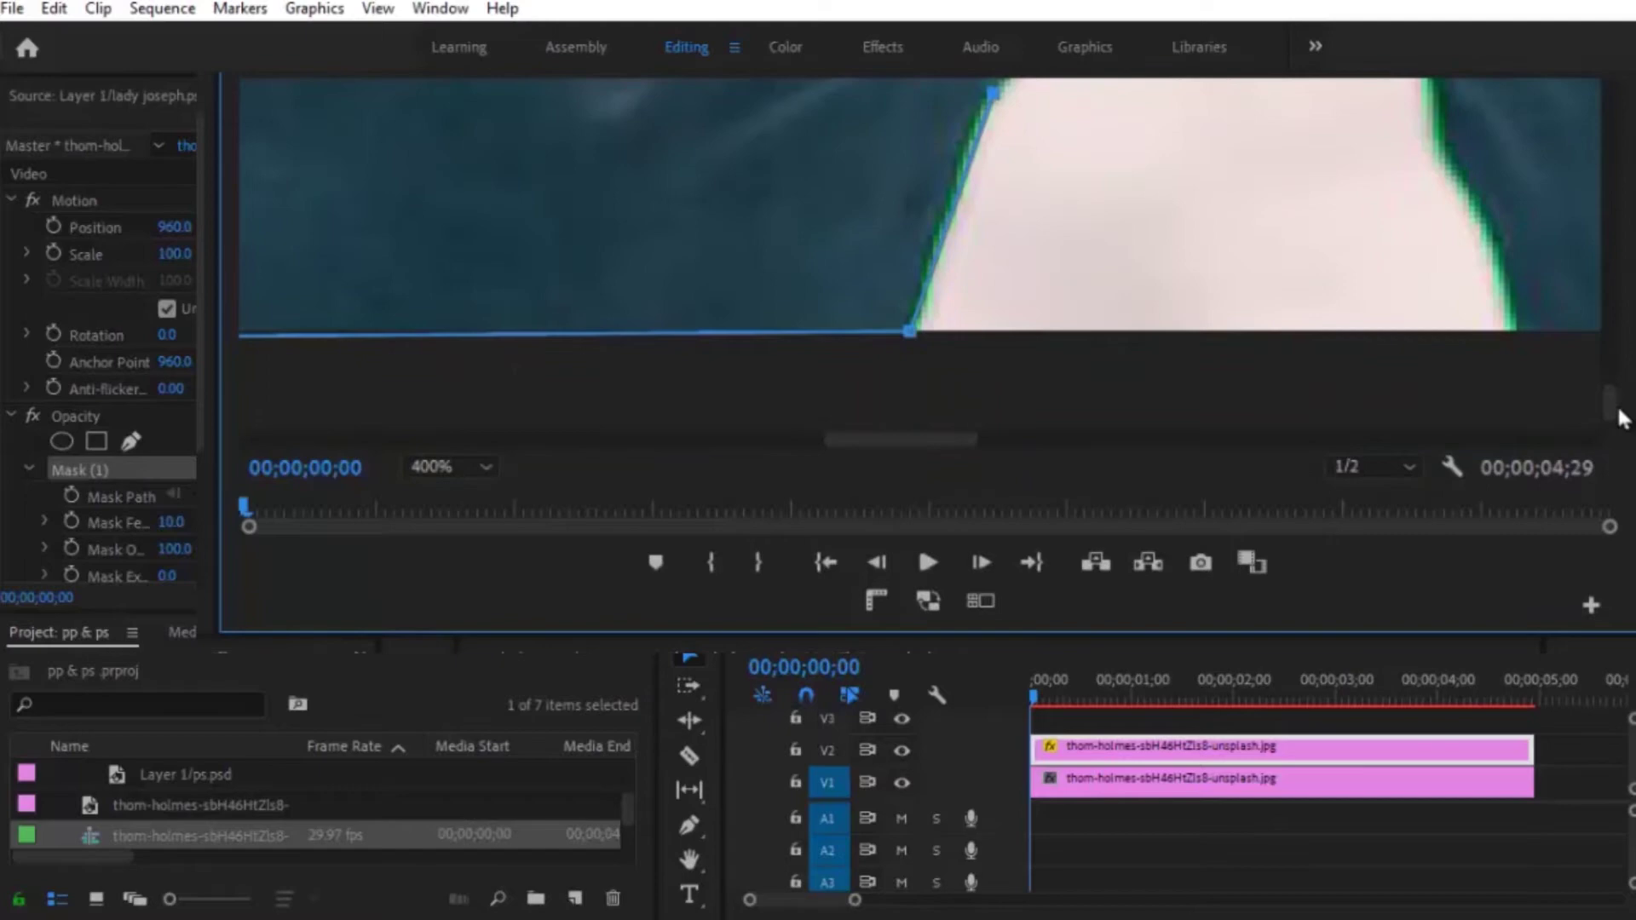
Trace the mask path up the left leg's inner edge and around the top of the gap between the legs
scroll(1616, 399, "up", 2)
scroll(1565, 423, "up", 2)
left_click(1067, 257)
left_click(1112, 208)
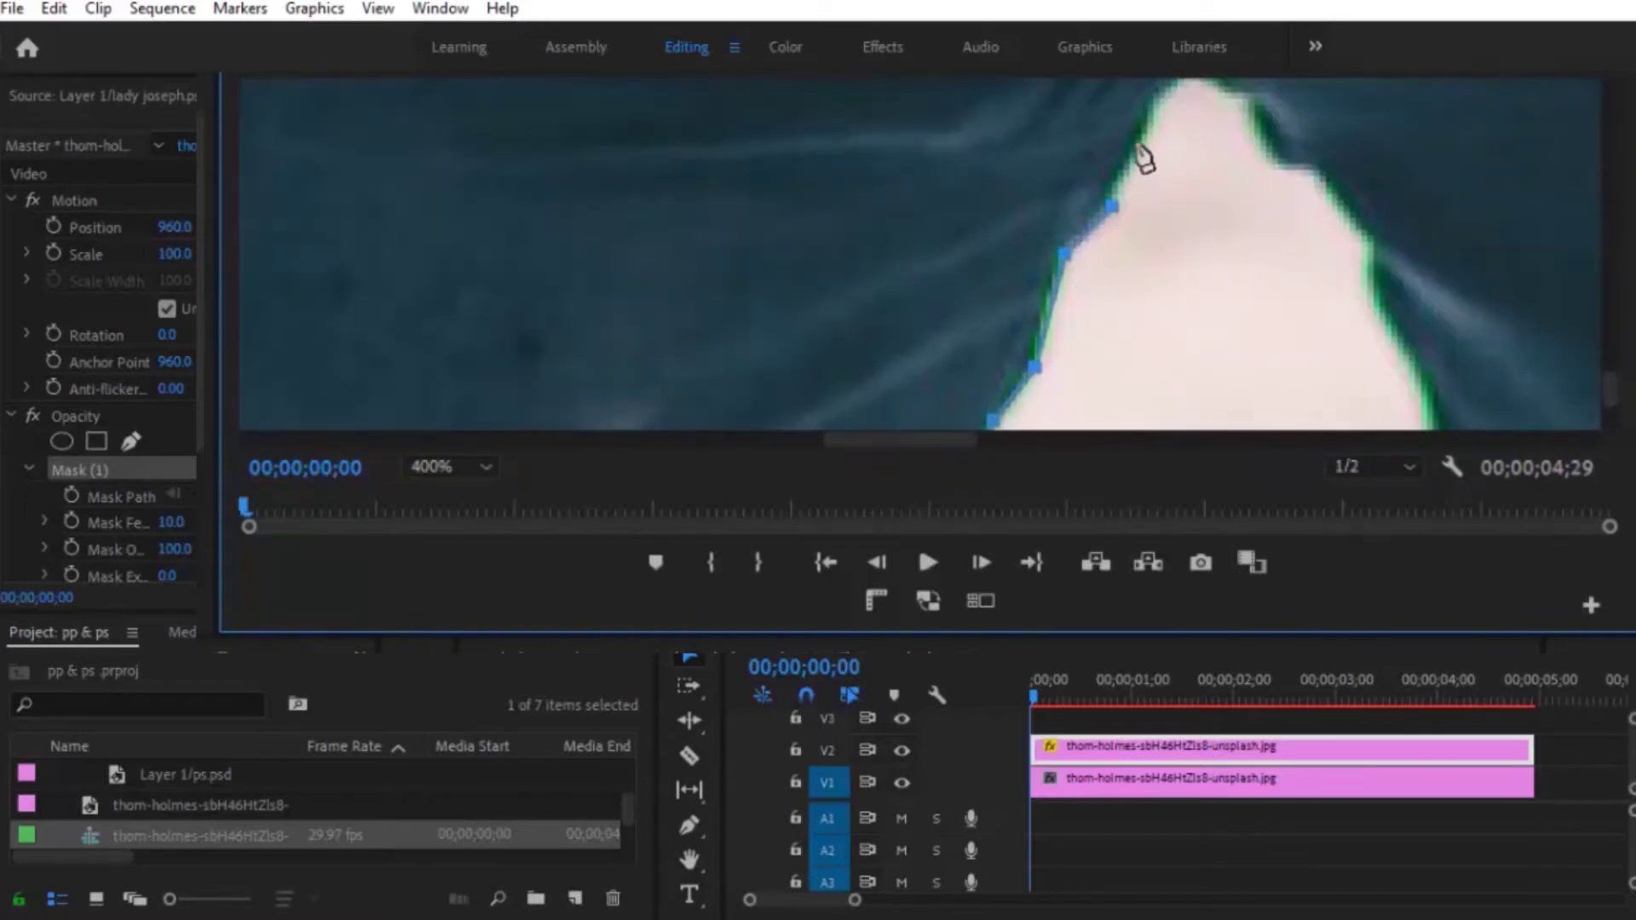
left_click(1148, 137)
left_click(1152, 102)
scroll(1209, 256, "up", 2)
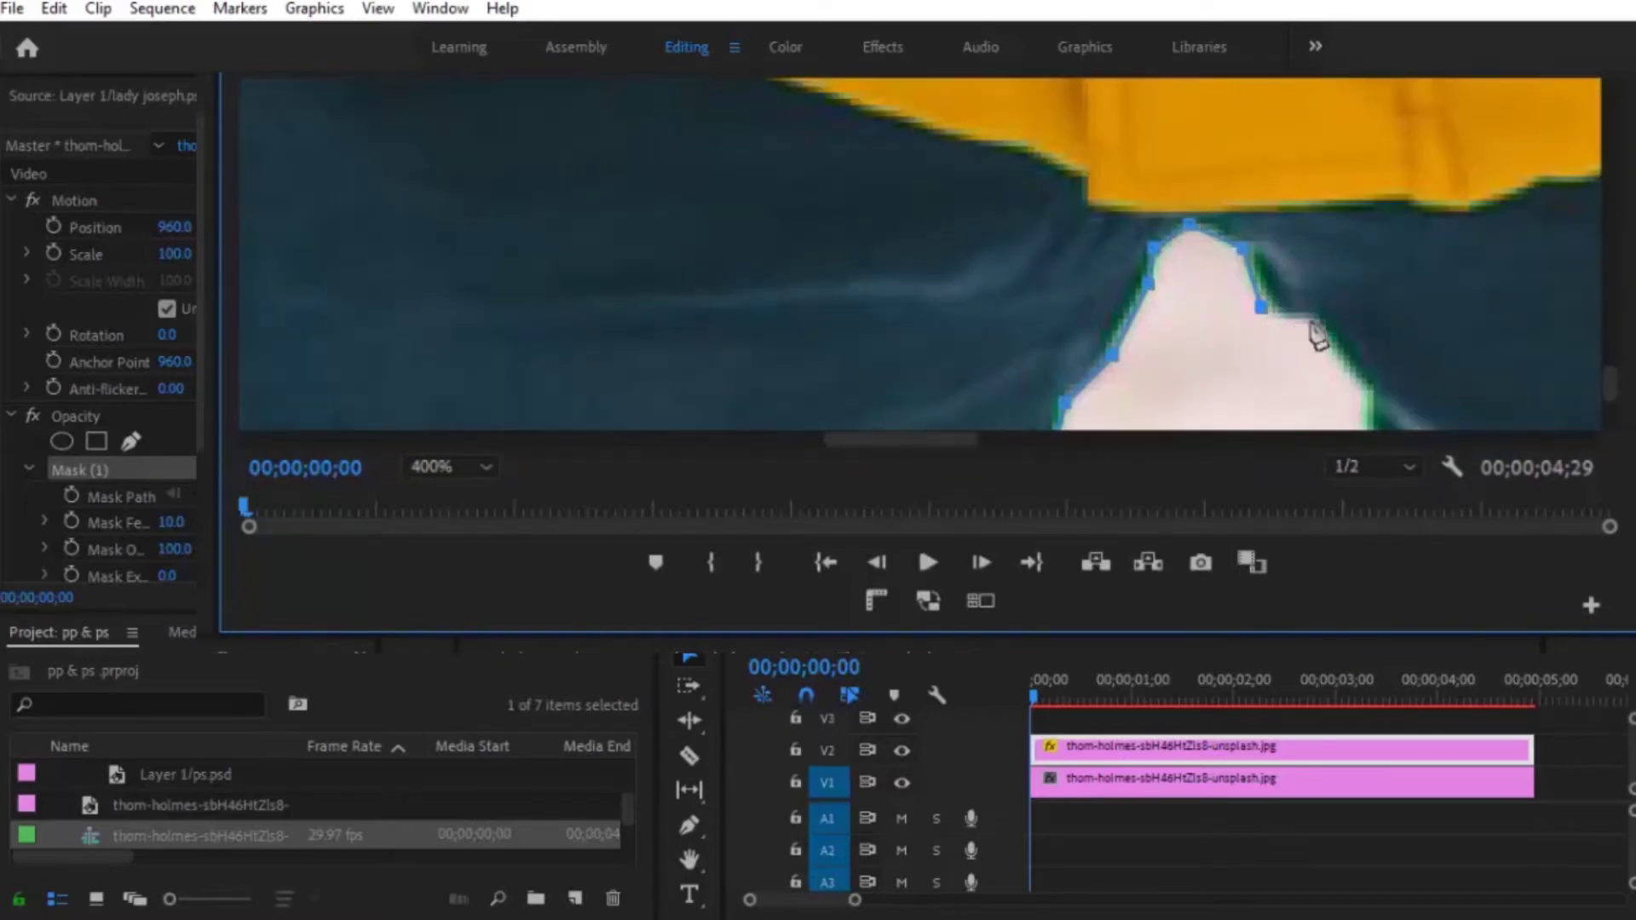
Trace the mask path down the right leg's inner edge to the photo's bottom edge
scroll(1595, 399, "down", 4)
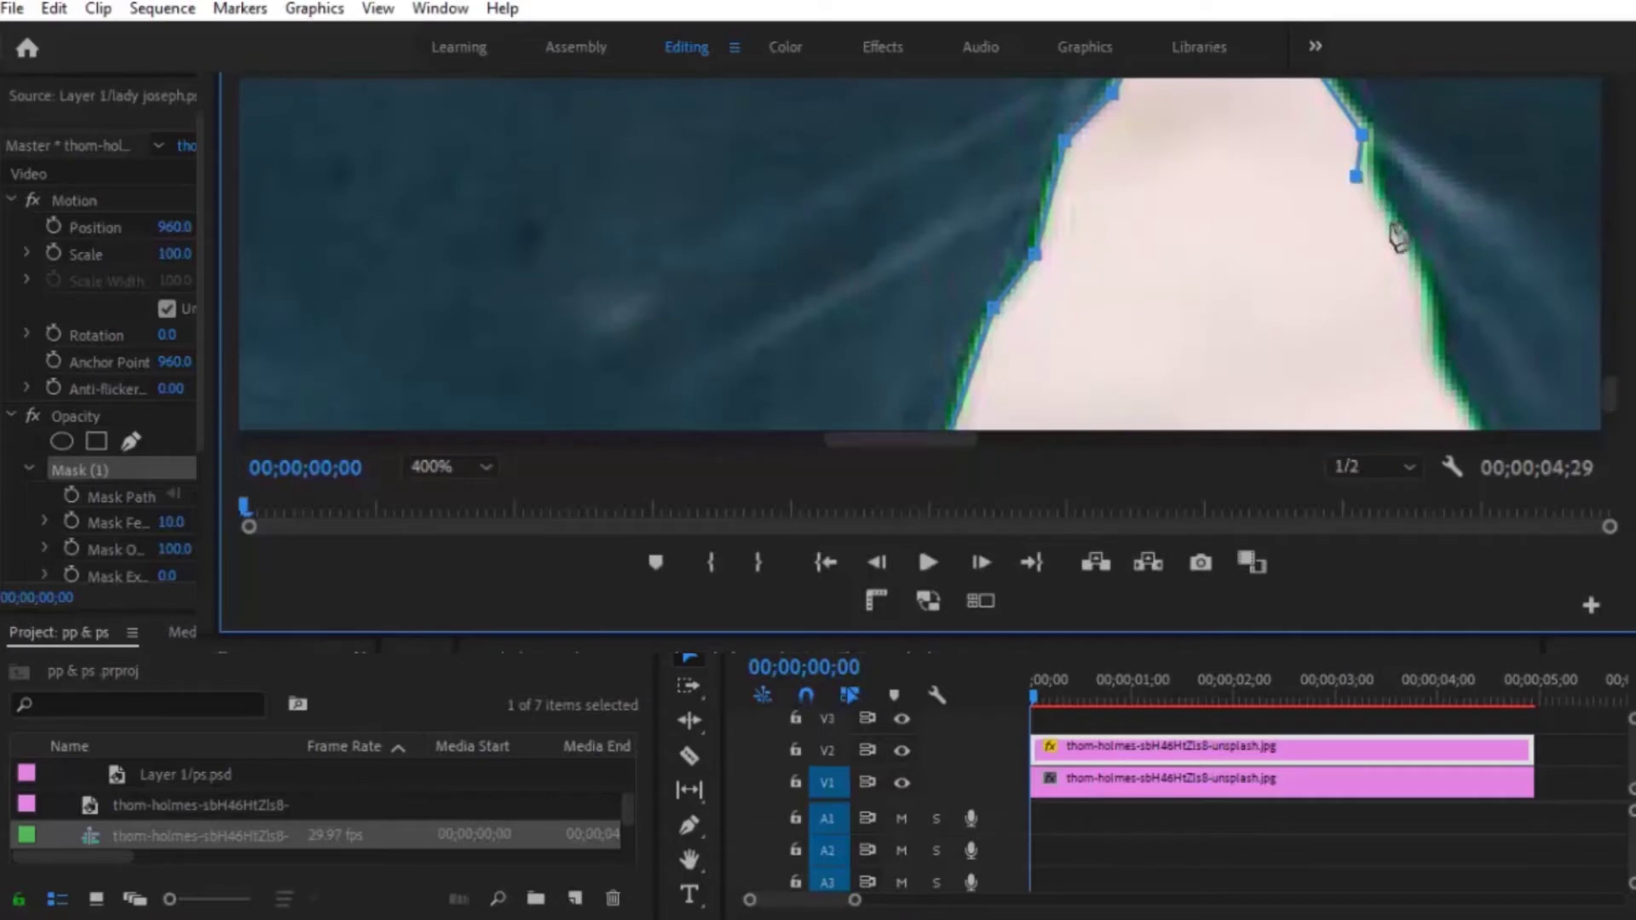
left_click(1415, 282)
left_click(1421, 354)
scroll(1600, 409, "down", 4)
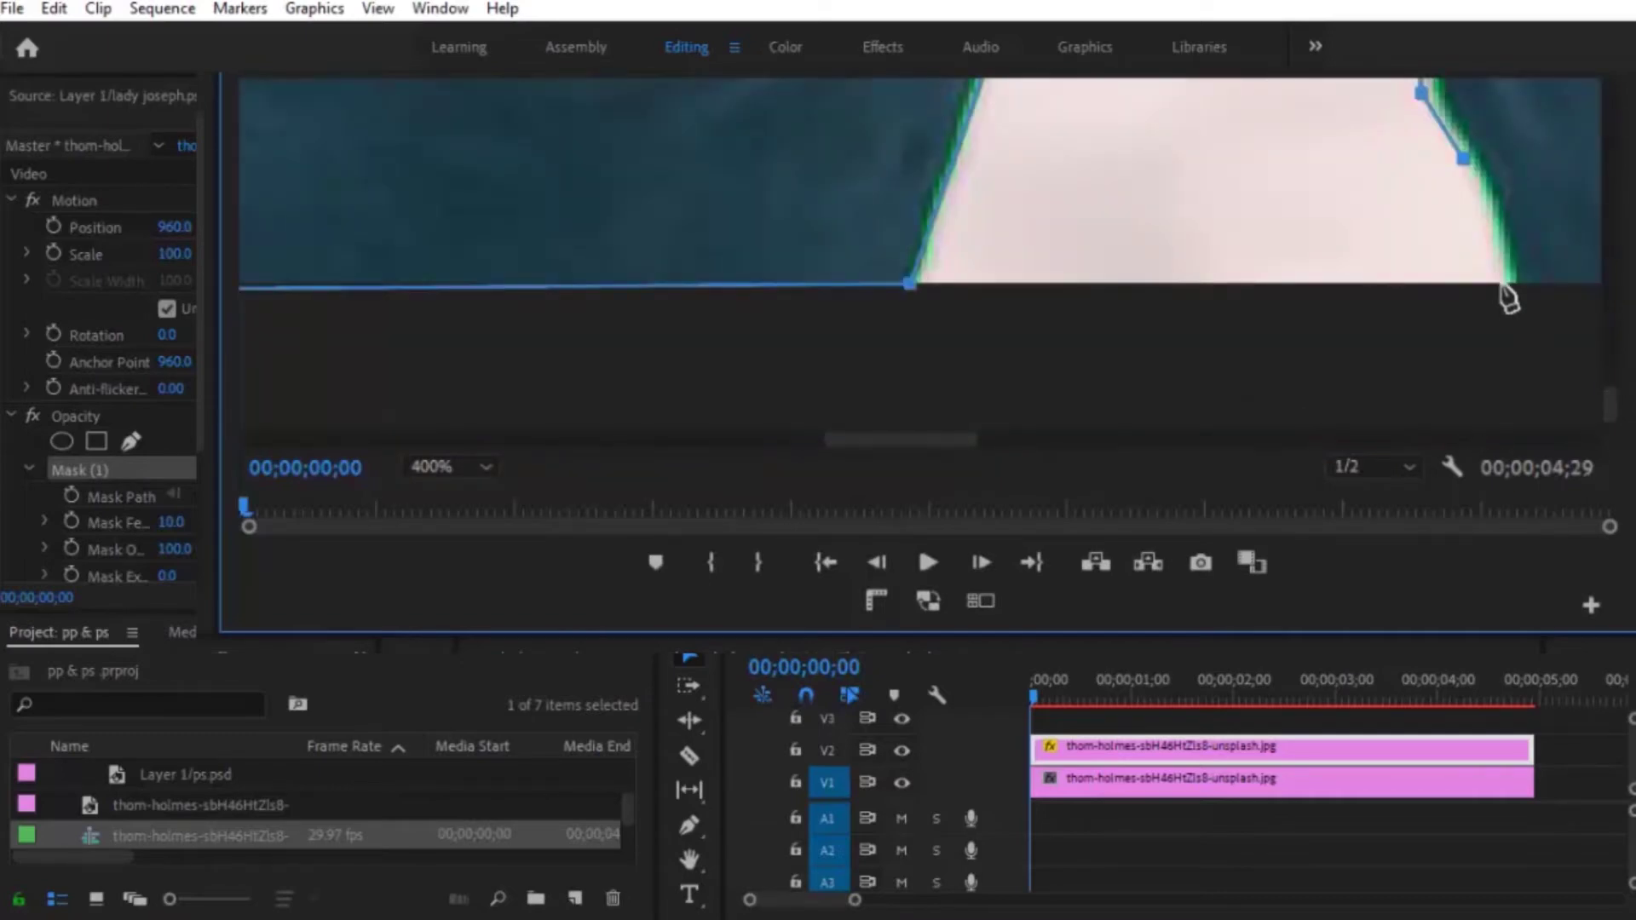
left_click(1501, 284)
Continue the mask path across the bottom of the right trouser leg and up its outer edge to the jacket hem
left_click_drag(950, 441, 1097, 440)
left_click(1101, 284)
left_click_drag(1609, 404, 1609, 394)
left_click(1093, 265)
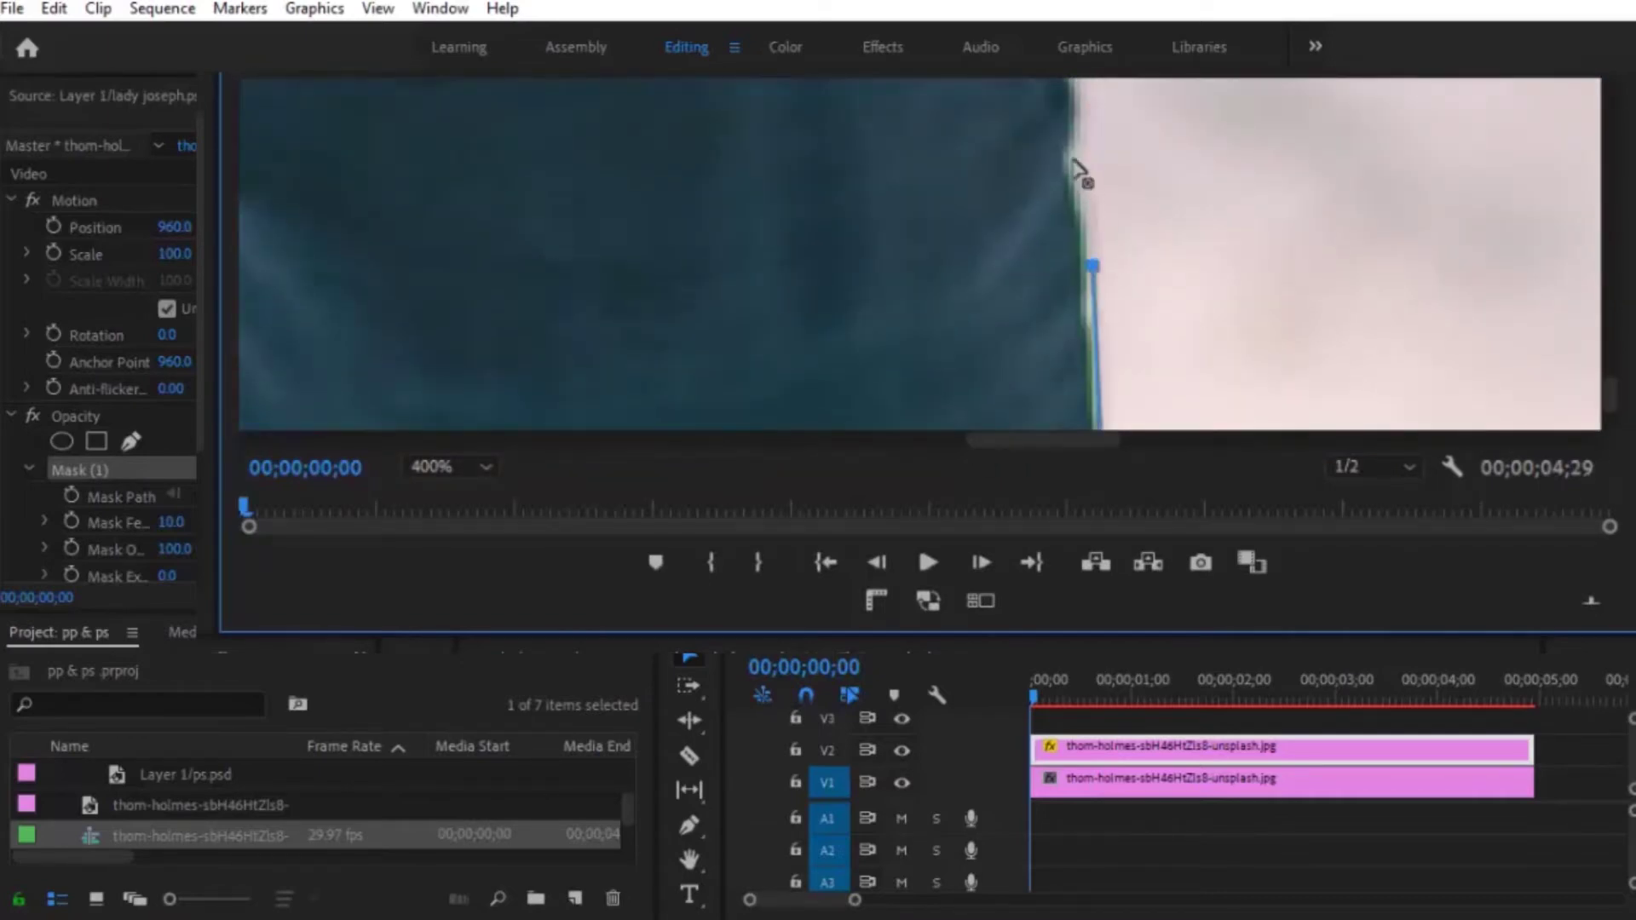
scroll(1087, 383, "up", 2)
scroll(1589, 405, "up", 4)
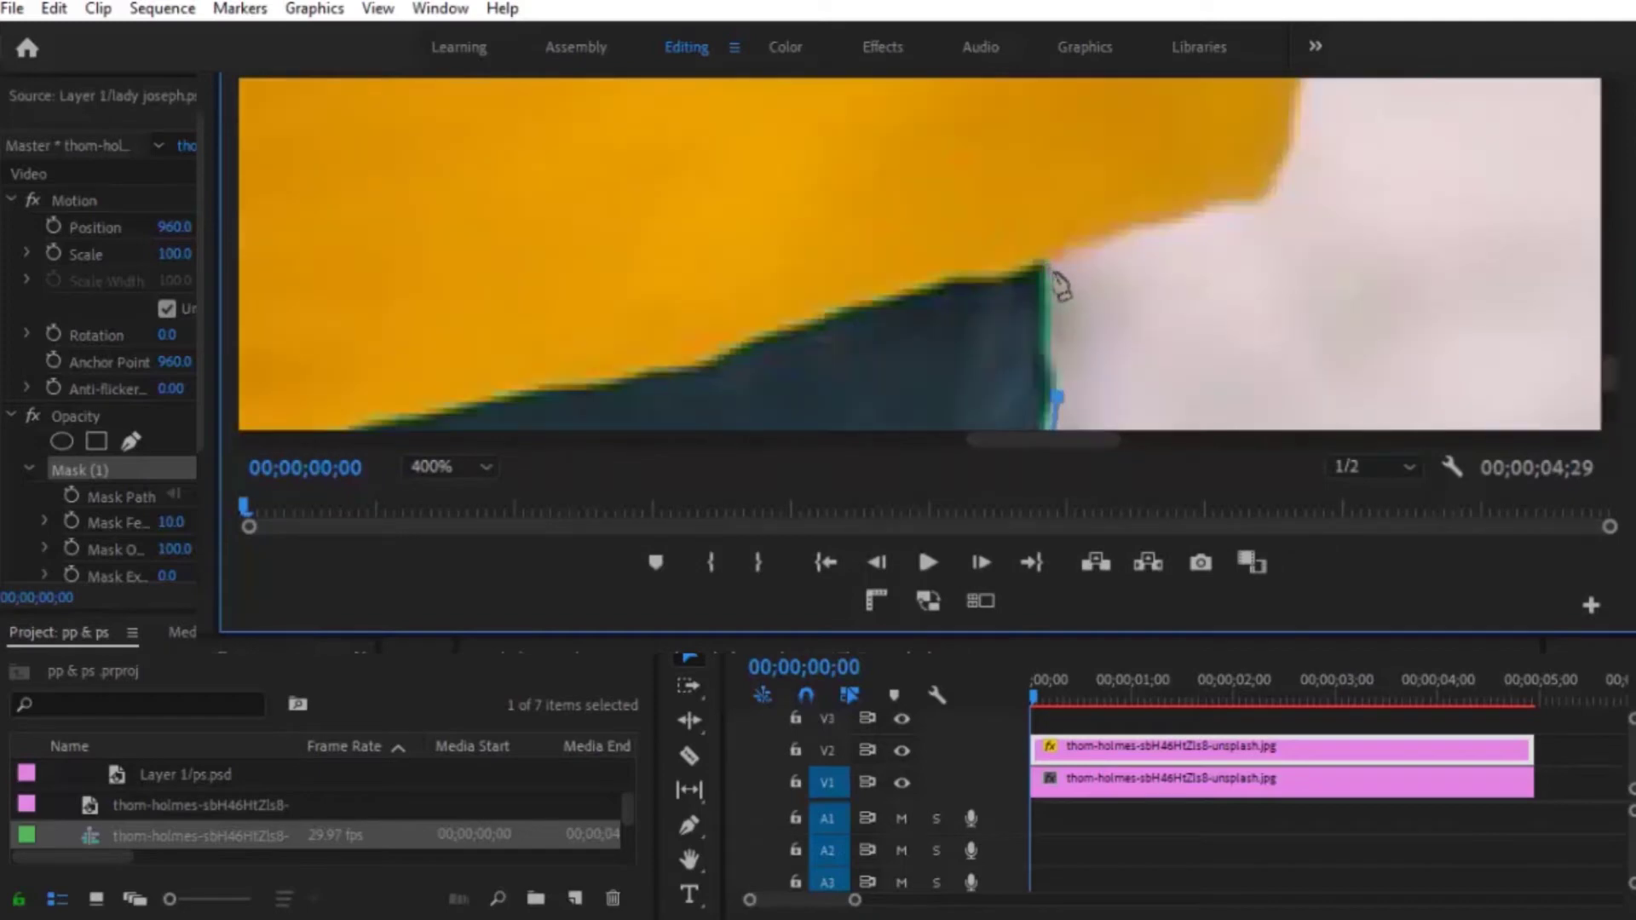
left_click(1053, 266)
Trace the mask path around the jacket hem's right corner and up the jacket's right side
left_click(1247, 206)
left_click(1317, 228)
left_click_drag(1606, 374, 1609, 322)
left_click(1270, 138)
left_click(1260, 124)
left_click(1238, 346)
left_click(1223, 219)
left_click(1210, 89)
Trace the mask path around the dark tip beneath the right sleeve and out along the sleeve's underside
left_click(1170, 290)
left_click(1151, 242)
left_click(1187, 250)
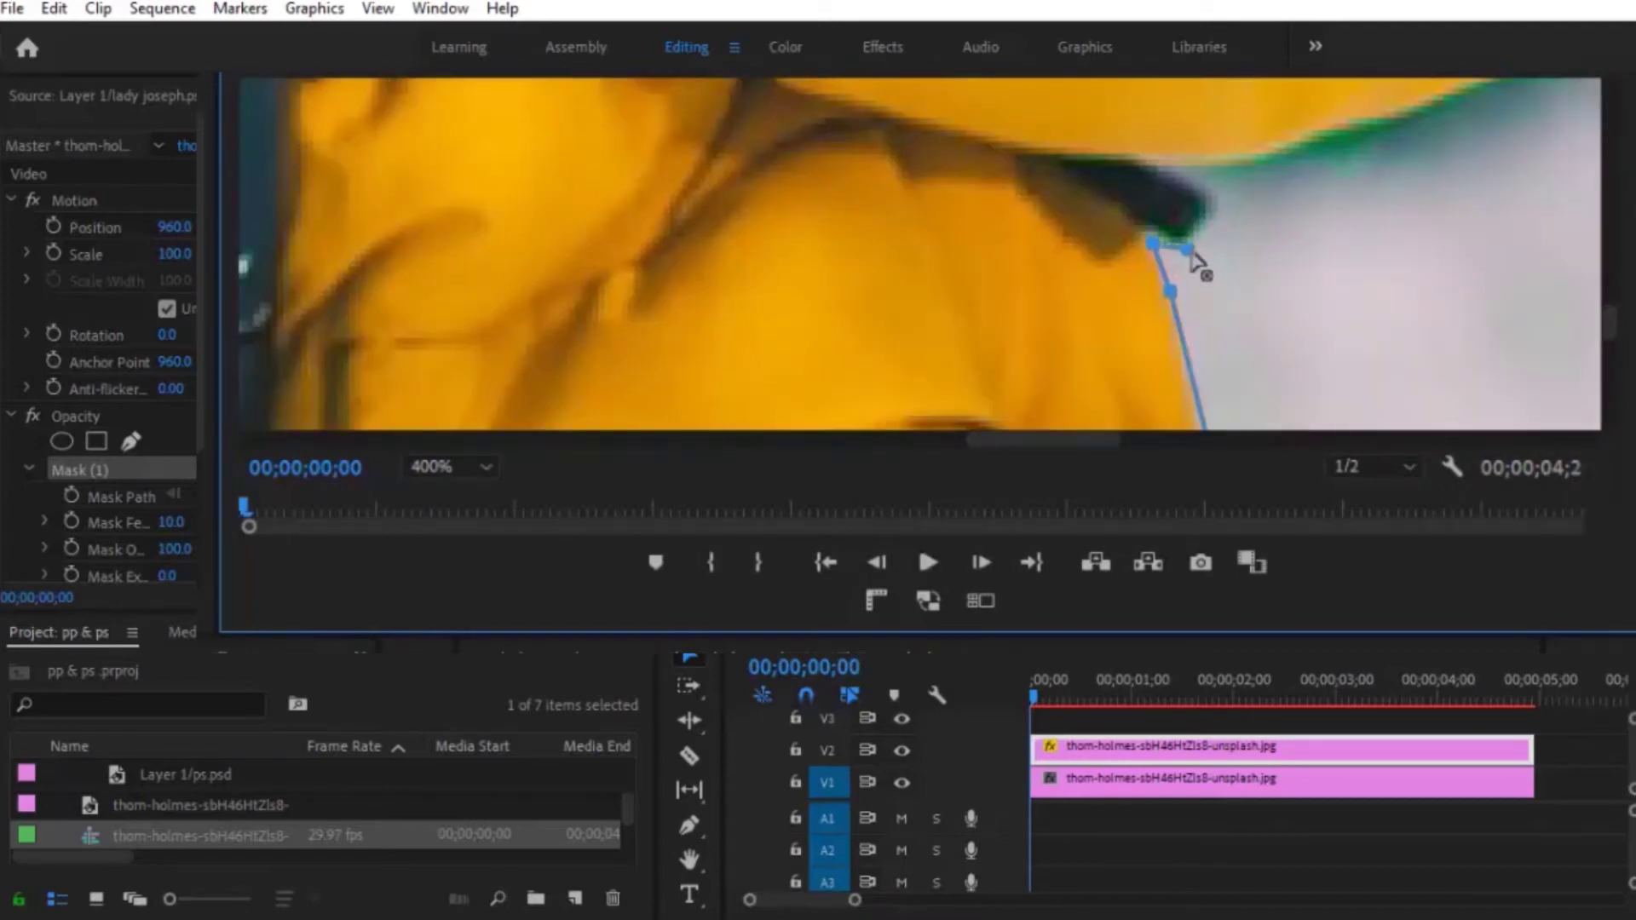
left_click(1223, 207)
left_click(1164, 165)
left_click(1449, 107)
Trace the mask path along the lower edge of the right sleeve and around the elbow
left_click_drag(1054, 440, 1100, 440)
left_click_drag(1607, 334, 1609, 327)
left_click(1207, 160)
left_click(1265, 120)
left_click_drag(1100, 440, 1137, 441)
left_click_drag(1610, 326, 1609, 307)
left_click(1033, 184)
Trace the mask path up the outer edge of the right sleeve above the elbow
scroll(1069, 247, "up", 2)
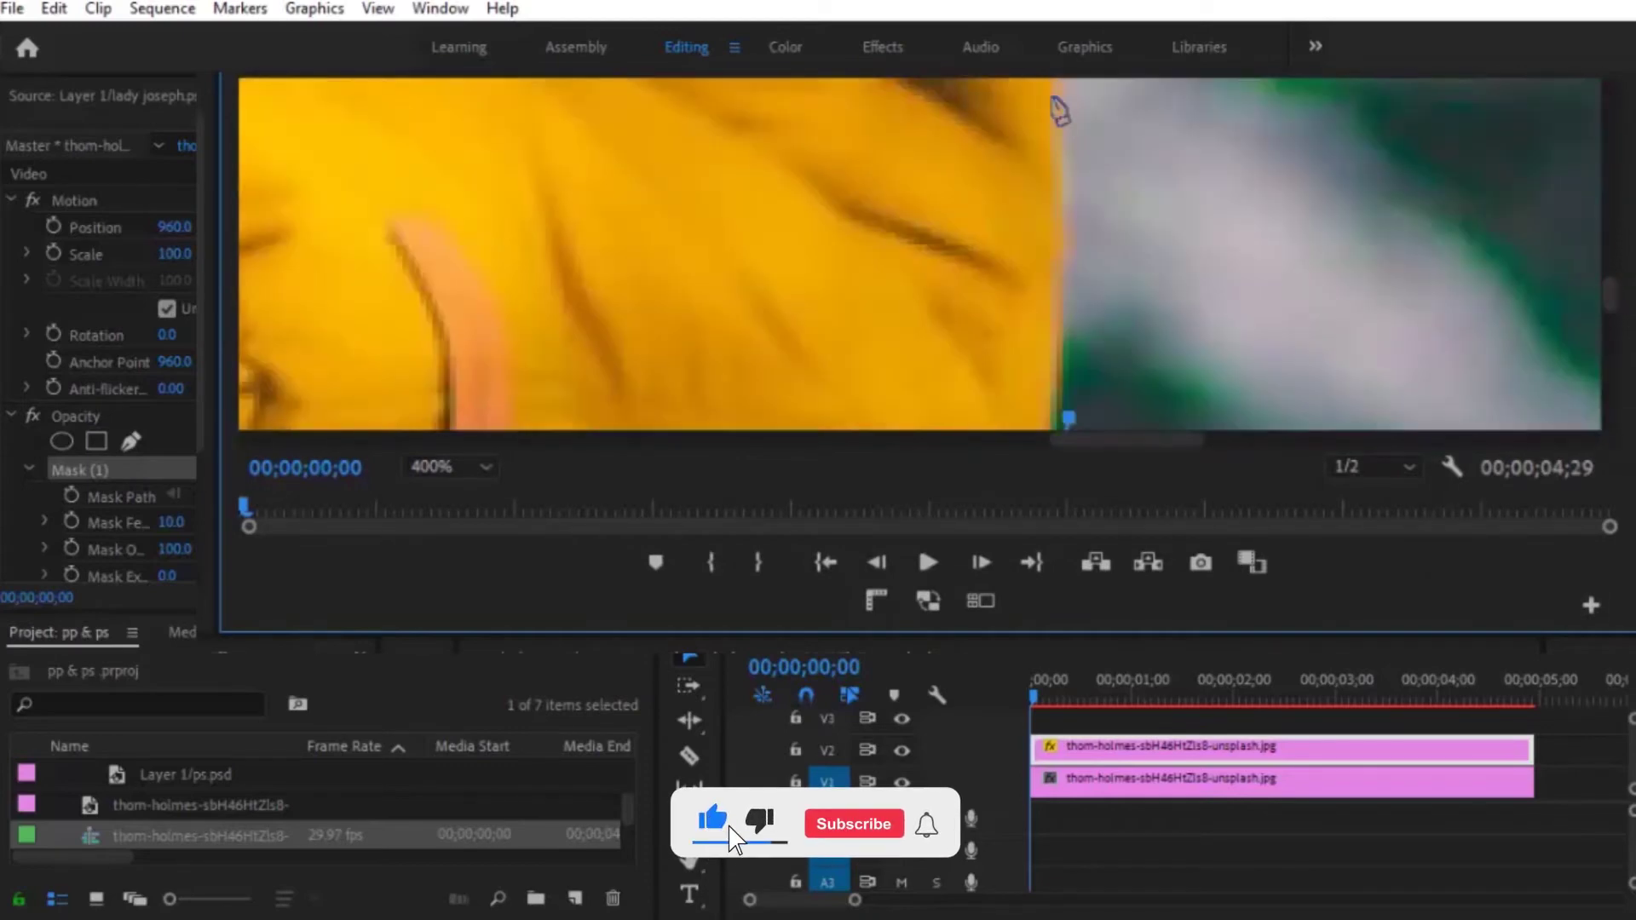
scroll(1054, 332, "up", 2)
left_click(1045, 320)
left_click(1011, 226)
left_click(949, 128)
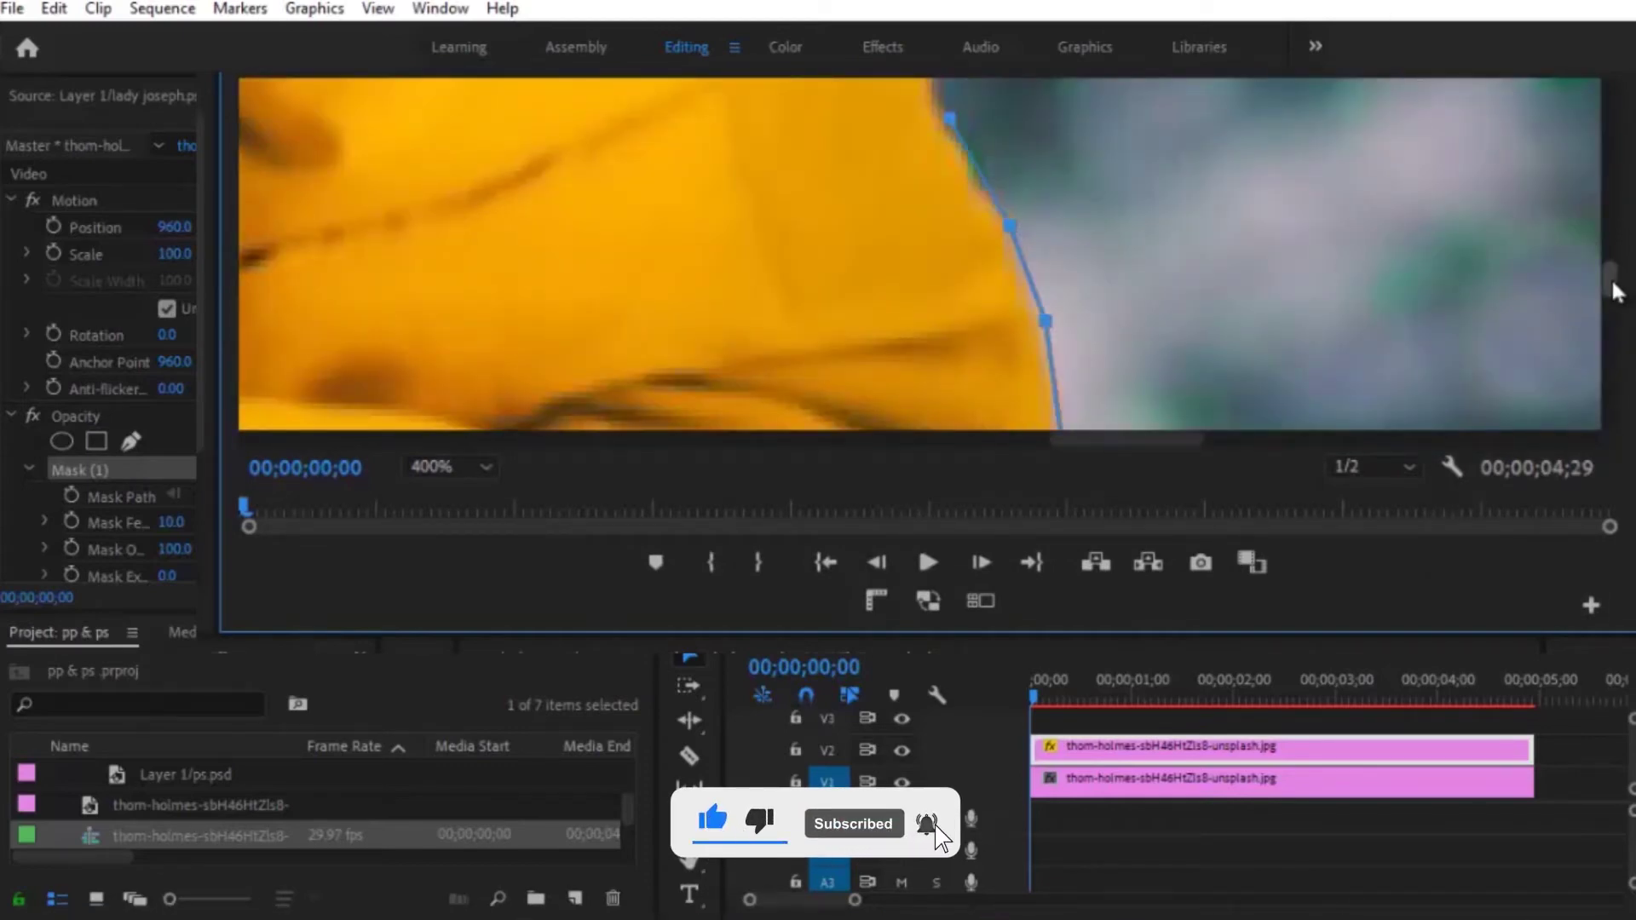
Trace the mask path up the right upper arm towards the shoulder
left_click_drag(1609, 281, 1606, 240)
left_click(873, 159)
scroll(895, 226, "up", 2)
left_click(724, 307)
left_click(694, 193)
left_click(653, 88)
Trace the mask path over the right shoulder and up the yellow edge of the hood
scroll(473, 95, "up", 3)
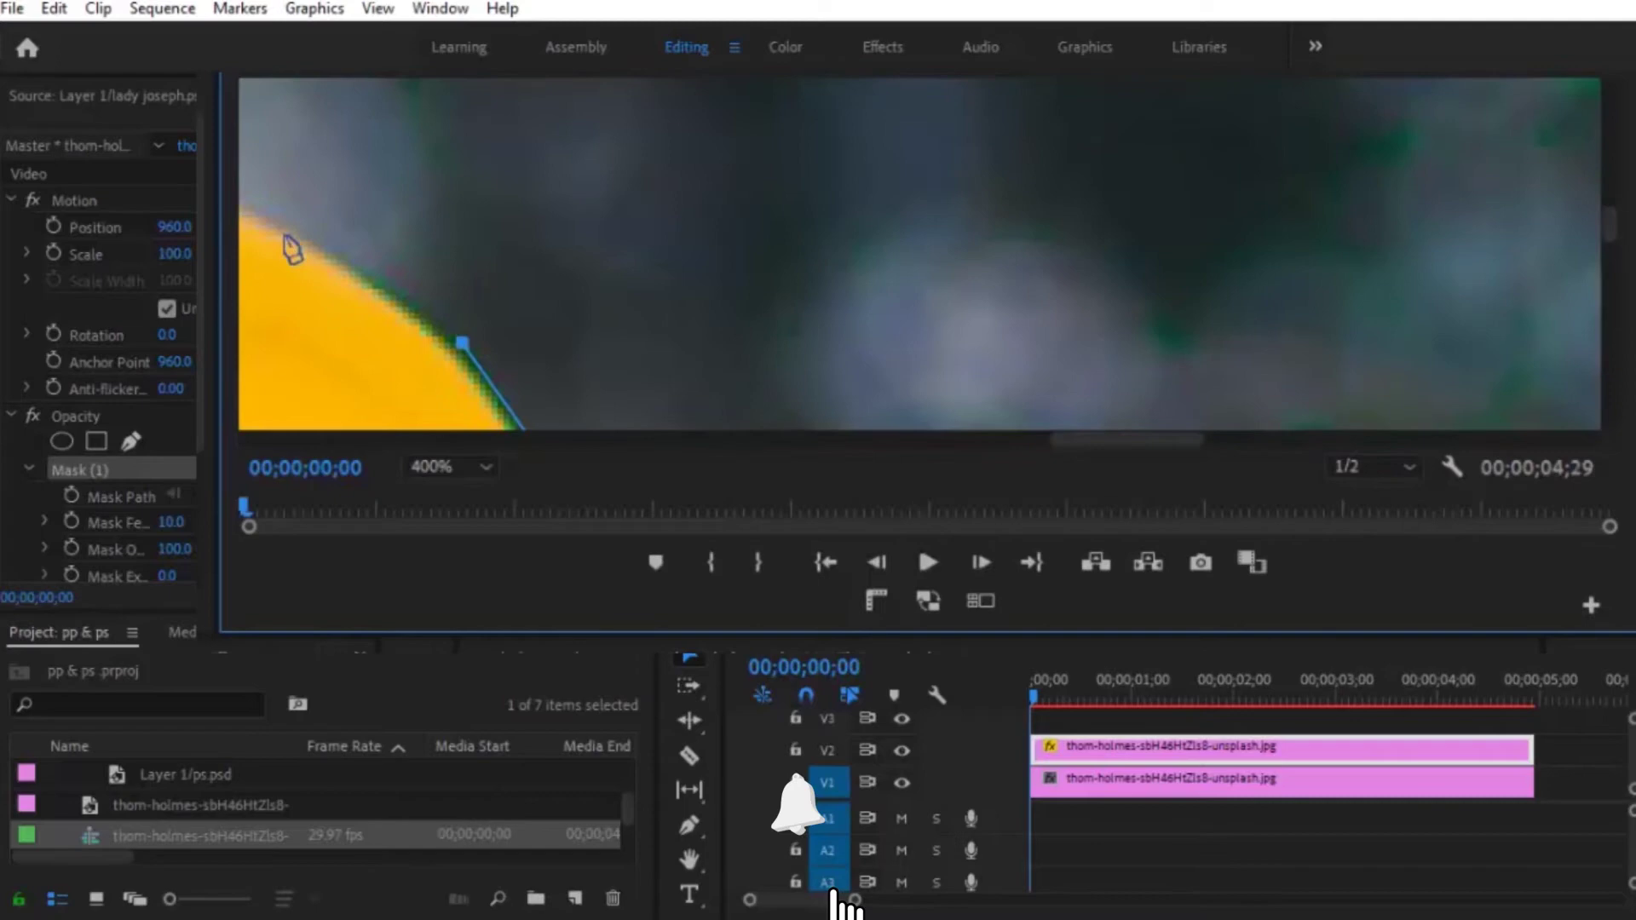
scroll(1154, 452, "left", 2)
scroll(477, 340, "up", 3)
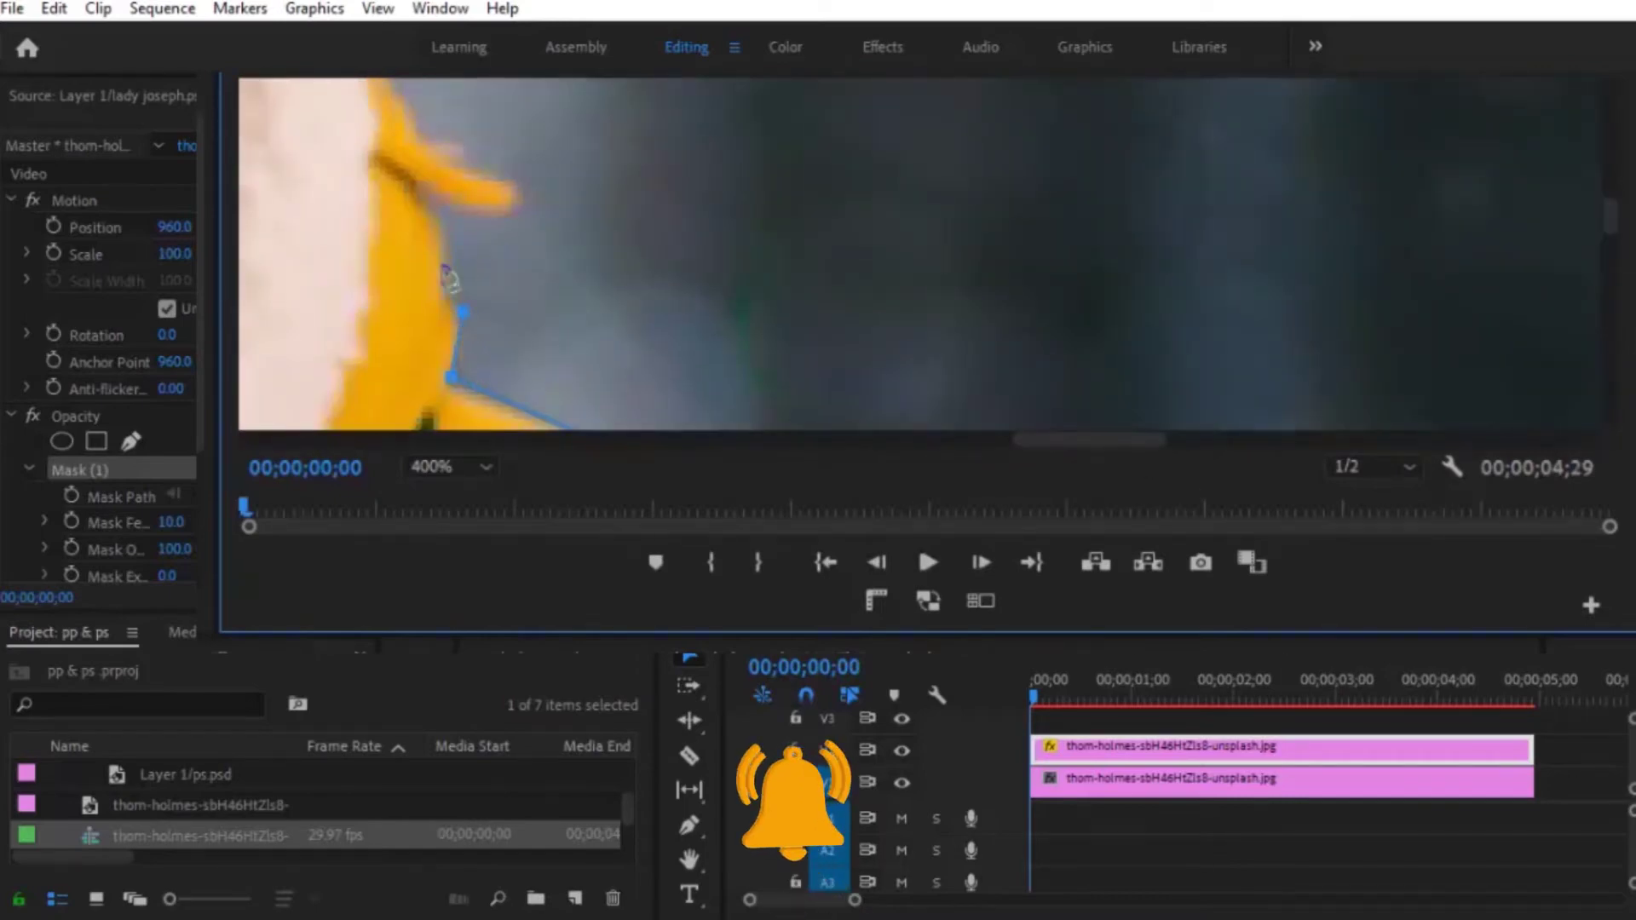
scroll(422, 106, "up", 3)
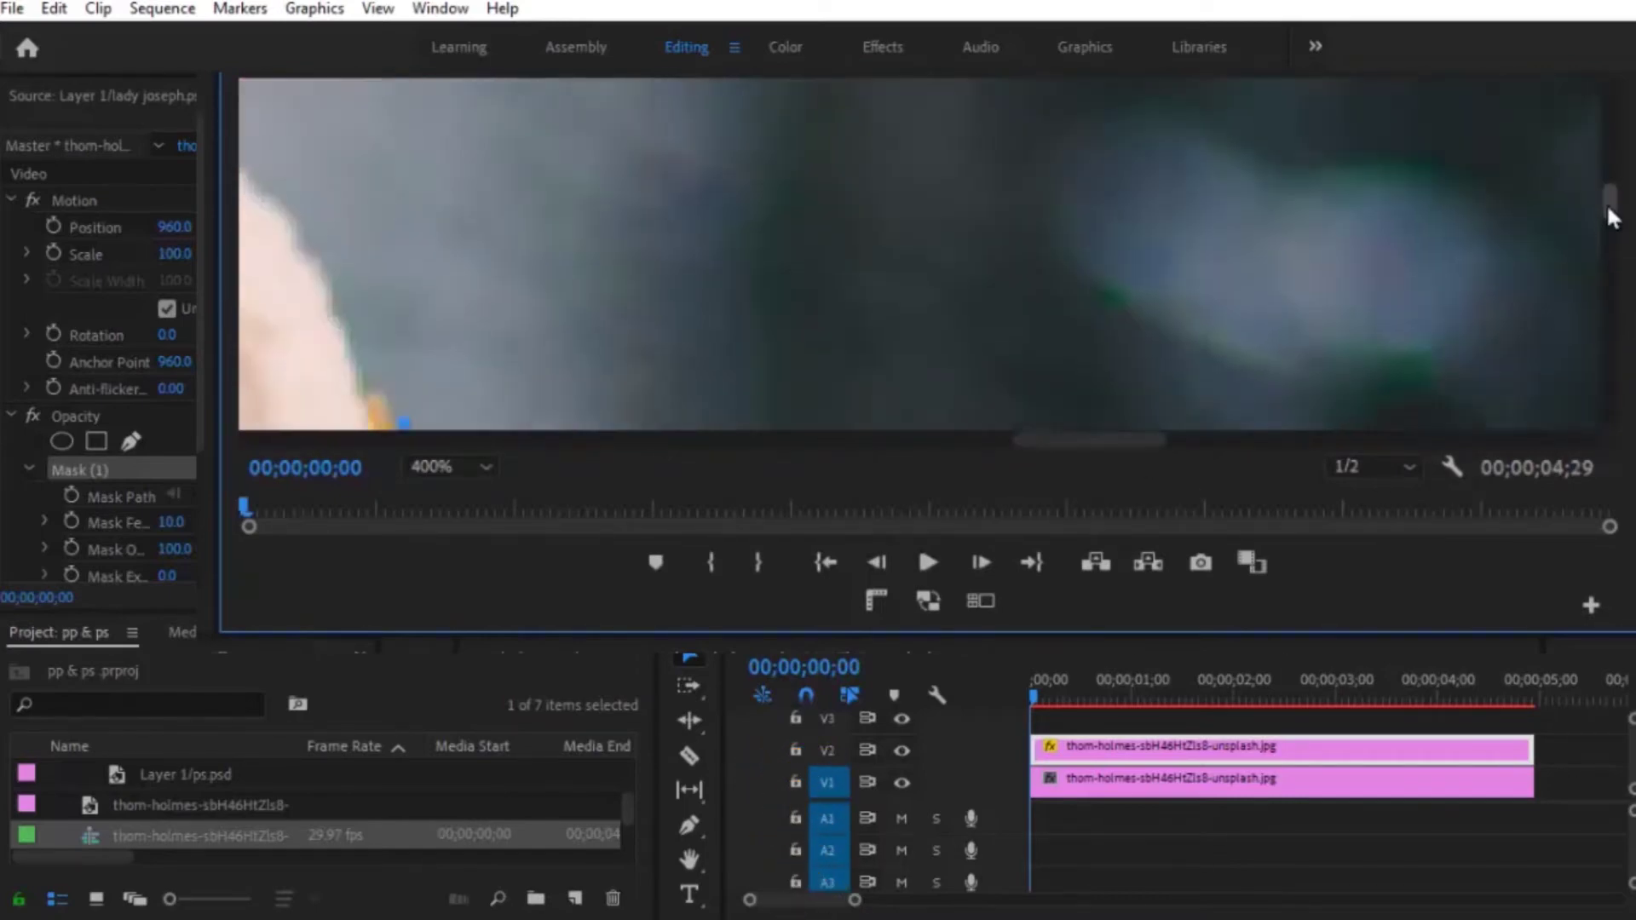
Trace the mask path around the hood's fur lining and up the edge of the right ear
left_click_drag(1606, 214, 1607, 206)
left_click_drag(1150, 442, 1096, 441)
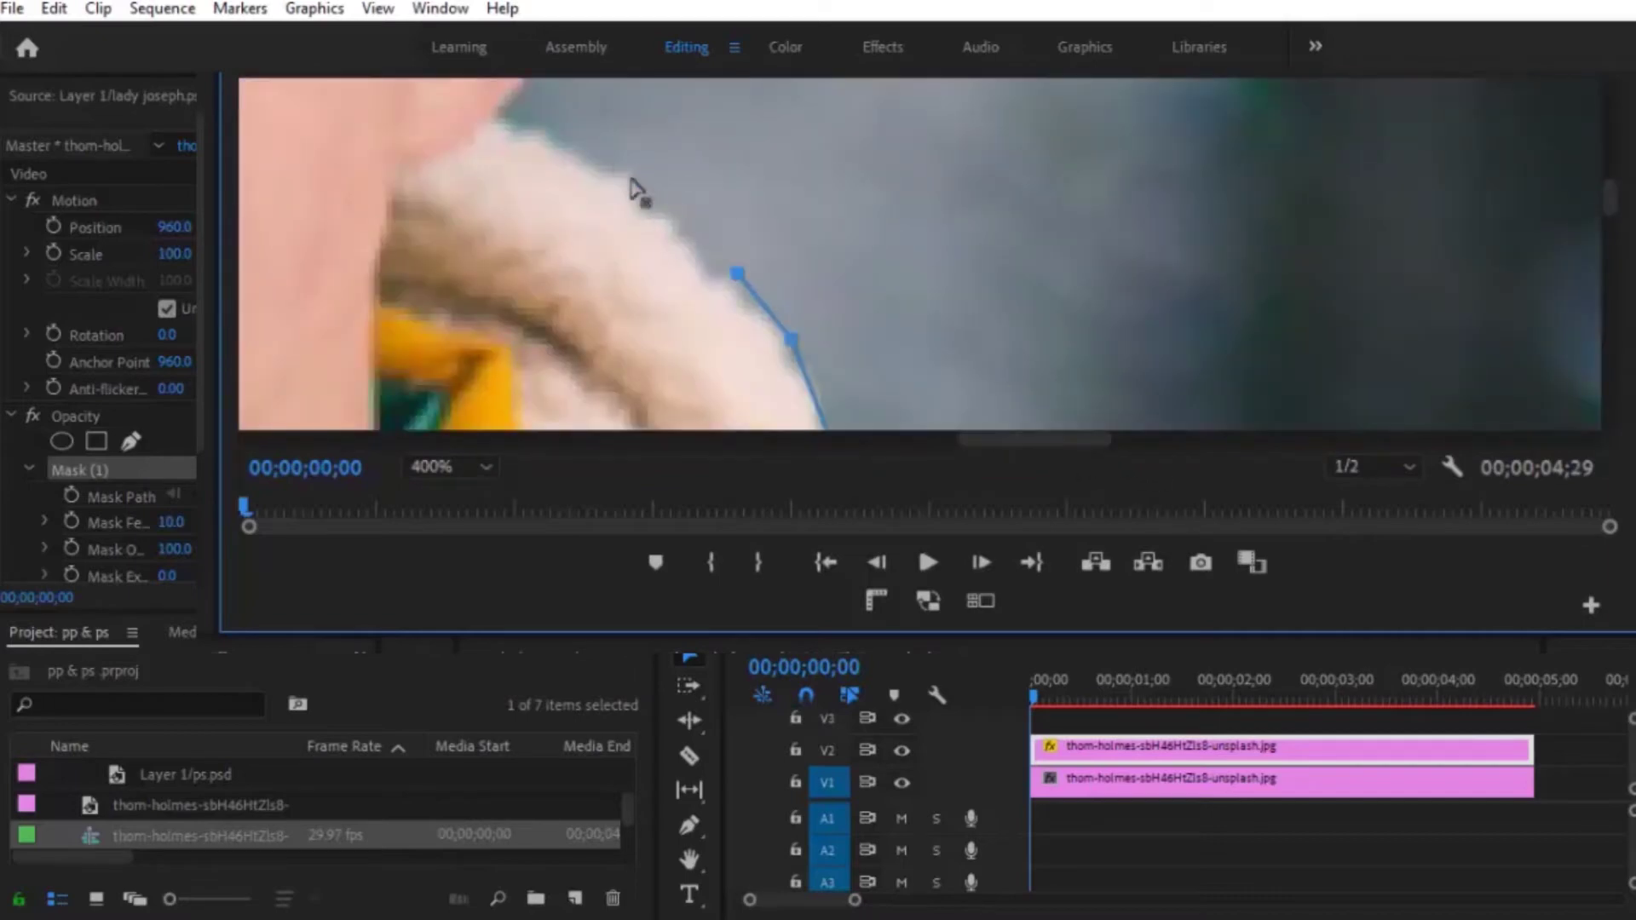
left_click(631, 179)
left_click(500, 116)
left_click_drag(1606, 206, 1607, 194)
left_click(552, 327)
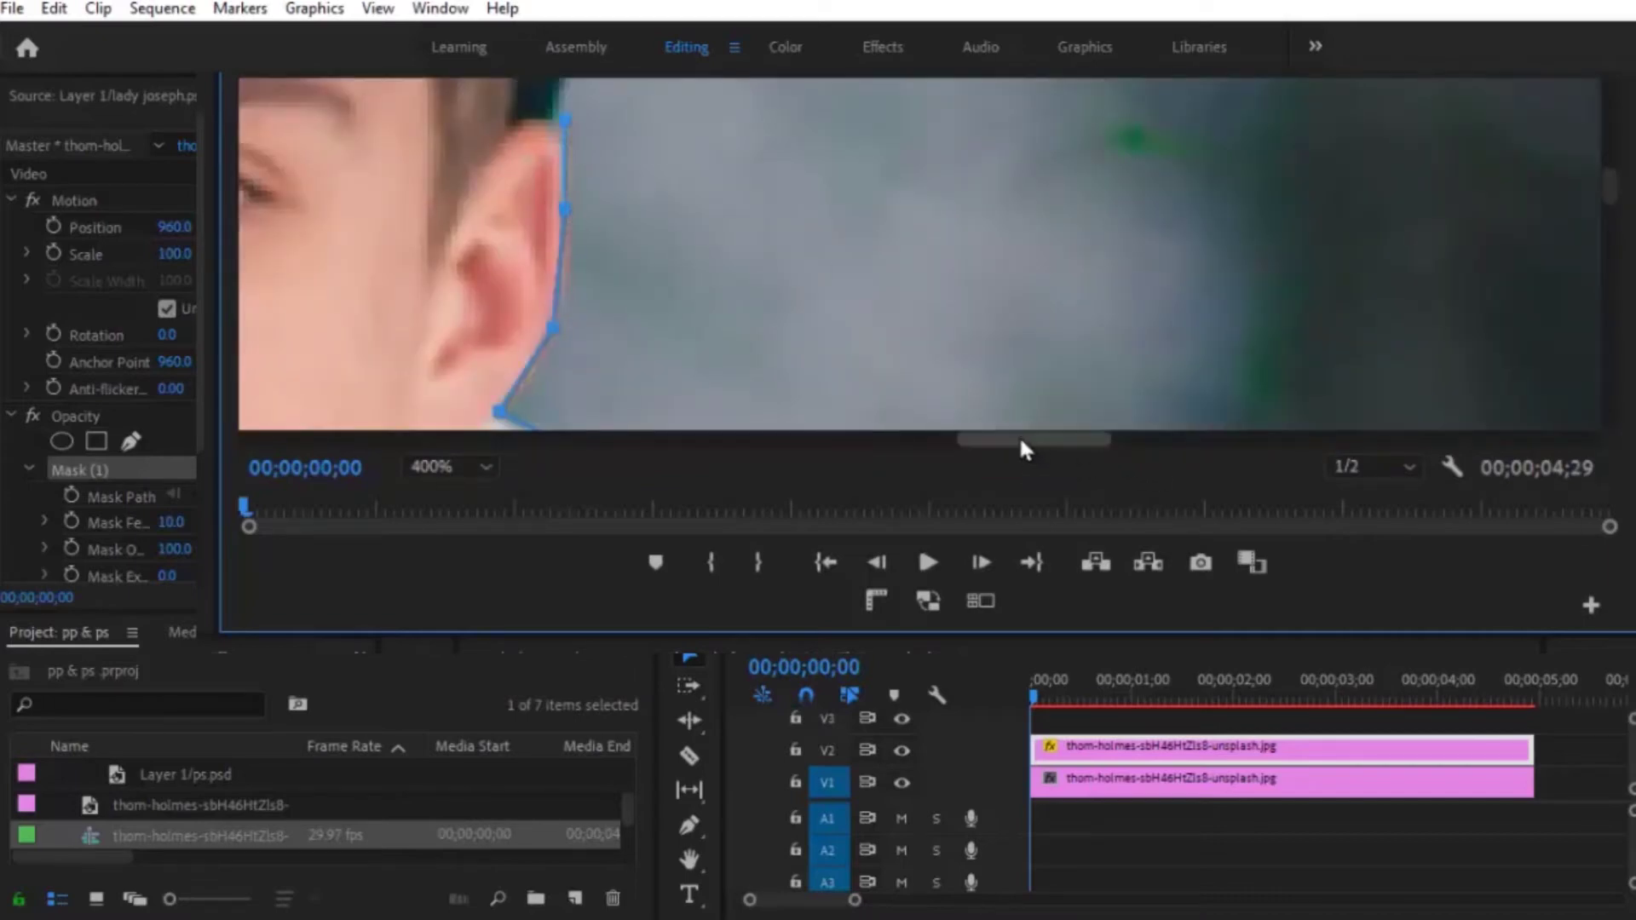
Trace the mask path up the beanie's right side, close it at the starting point, and set the preview zoom to Fit
scroll(1023, 445, "left", 2)
scroll(1619, 189, "up", 3)
scroll(1610, 175, "up", 3)
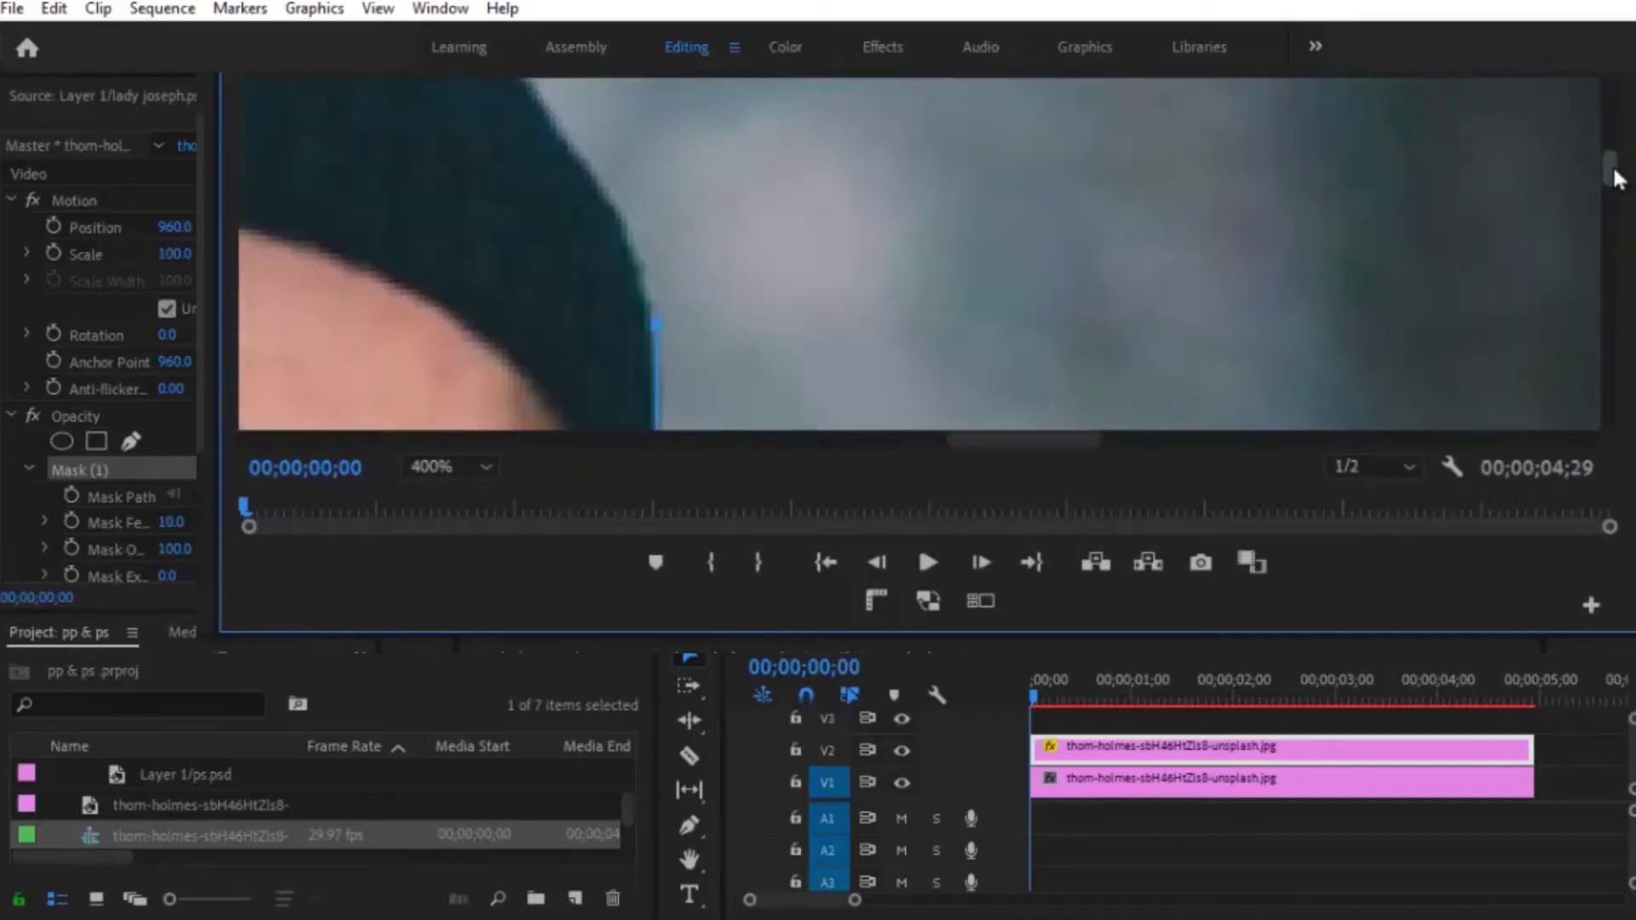
scroll(1610, 174, "up", 3)
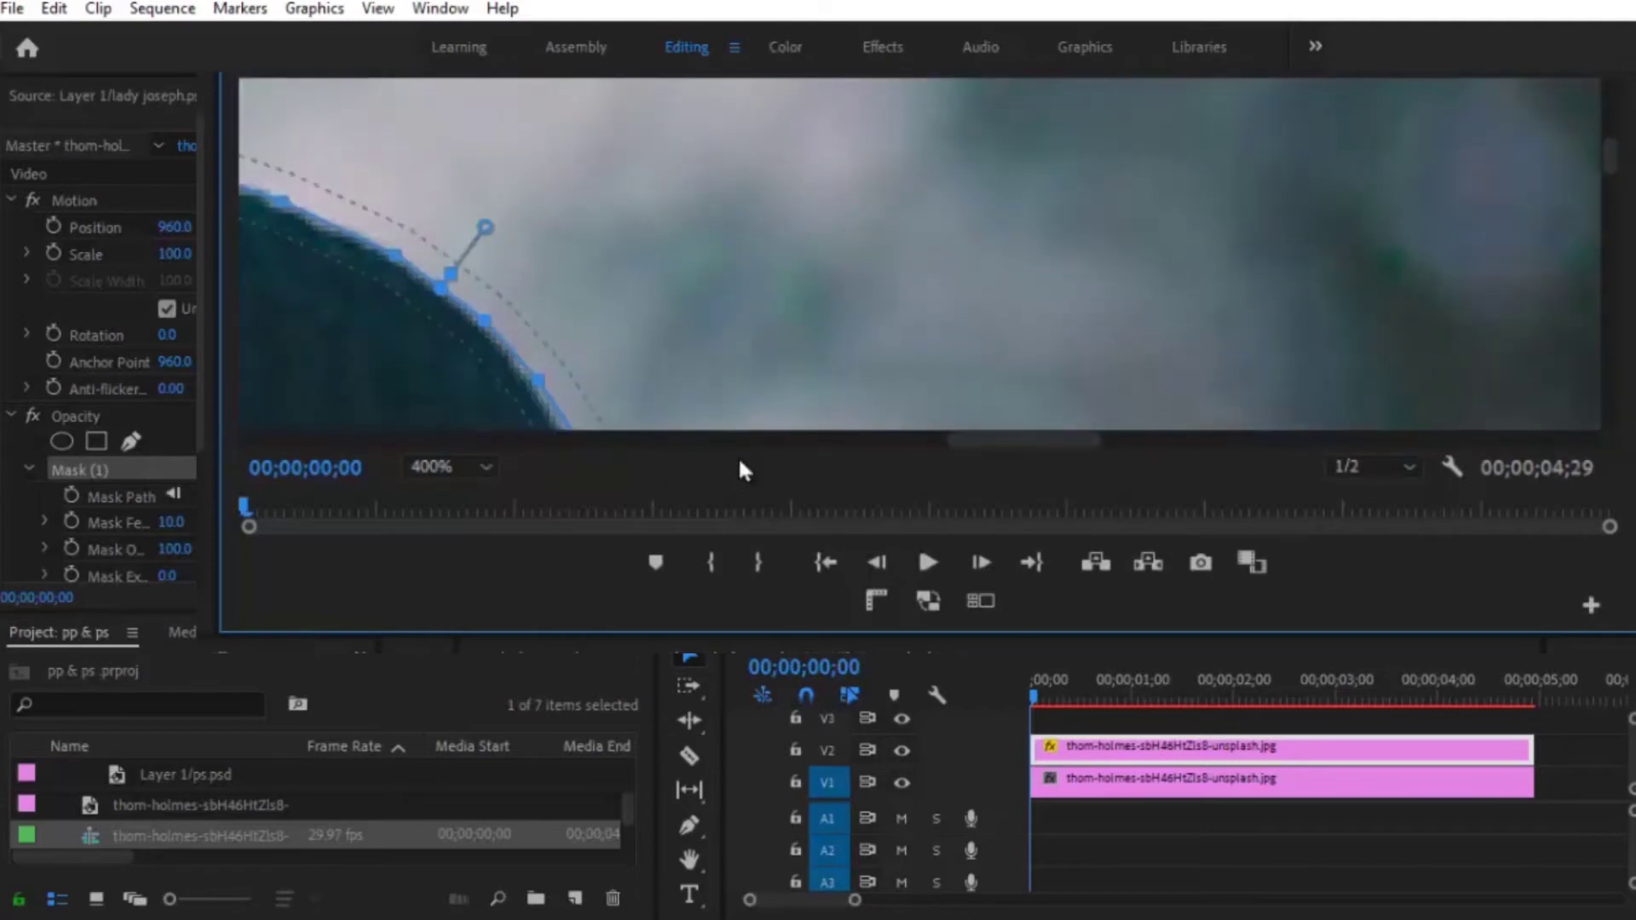
left_click(463, 481)
left_click(467, 491)
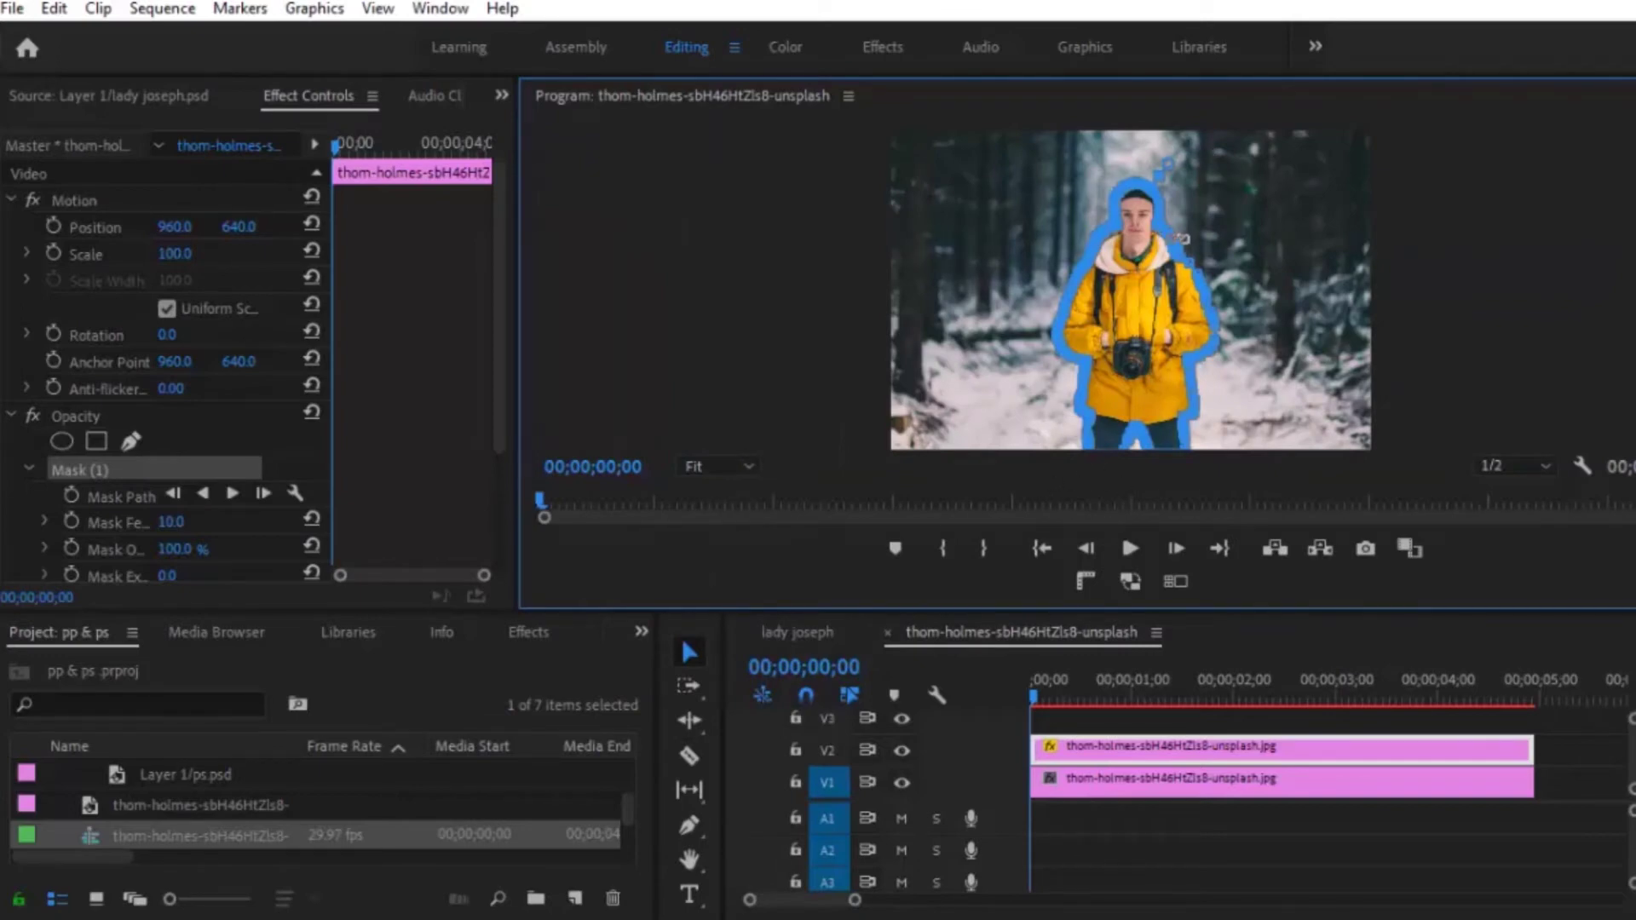
Hide track V1 briefly to check the man's cutout on its own, and show the track again
left_click(1159, 788)
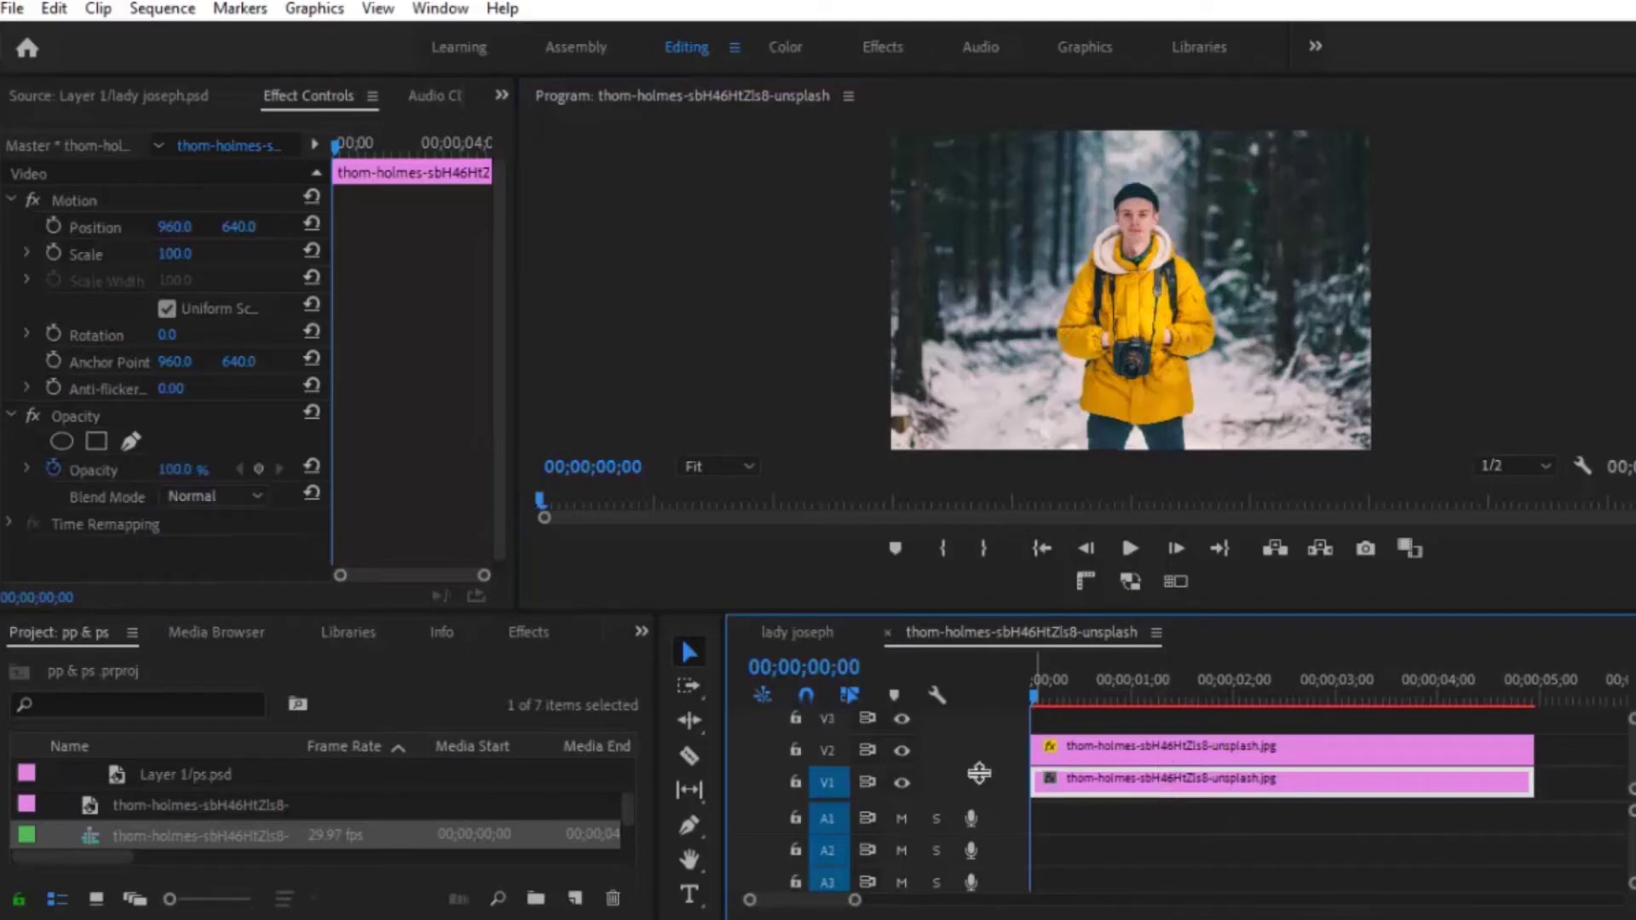
left_click(903, 783)
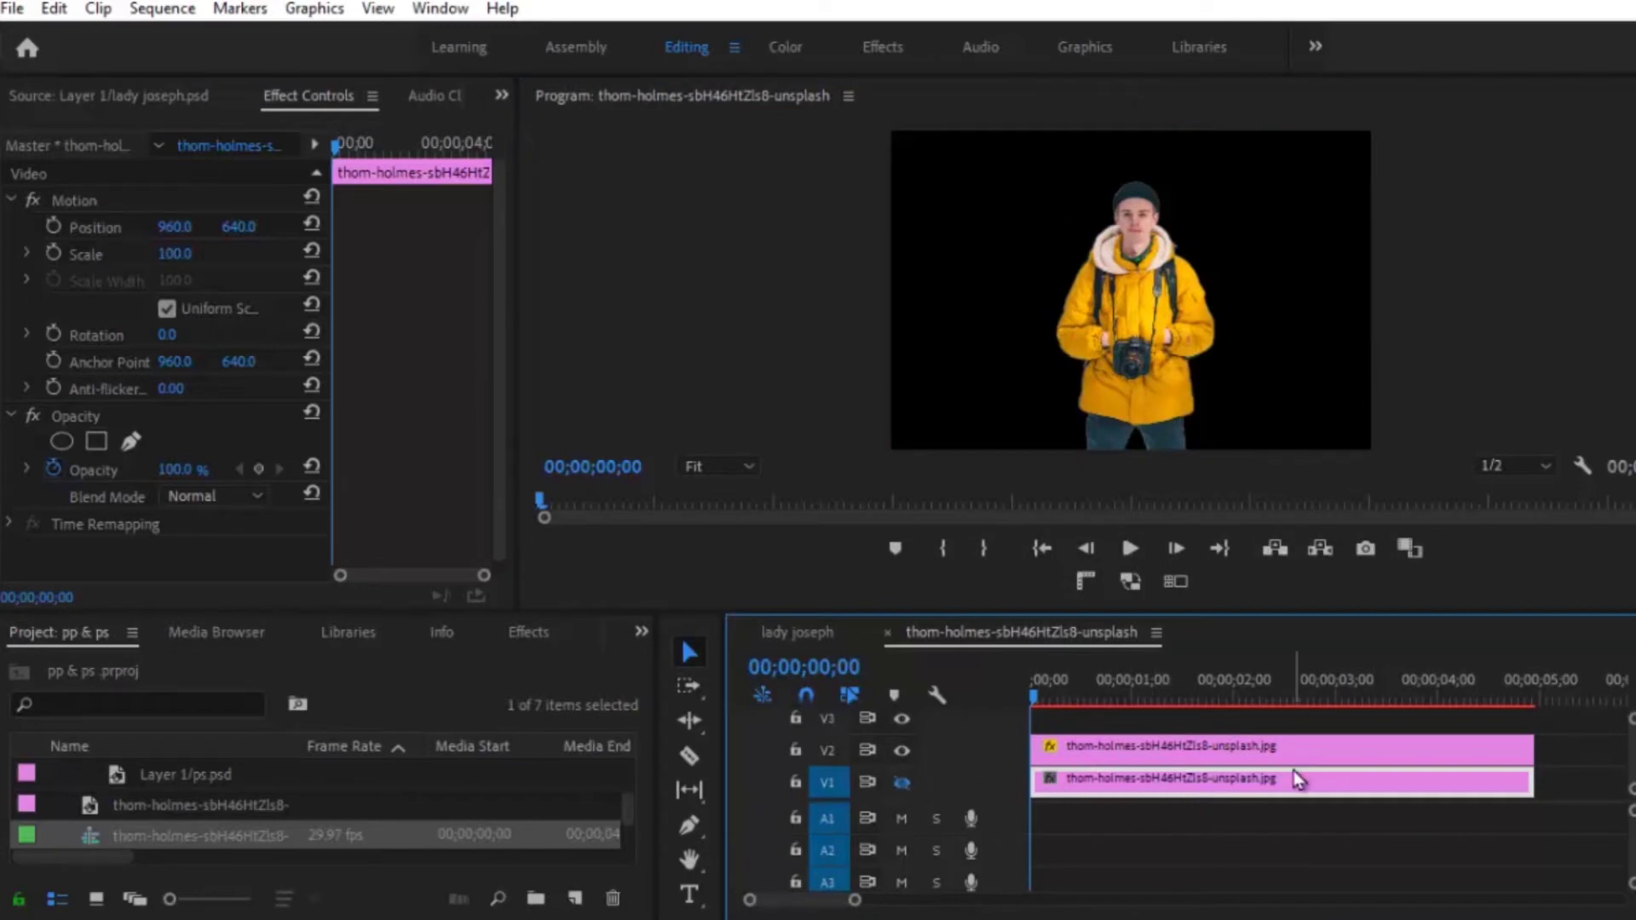
left_click(903, 784)
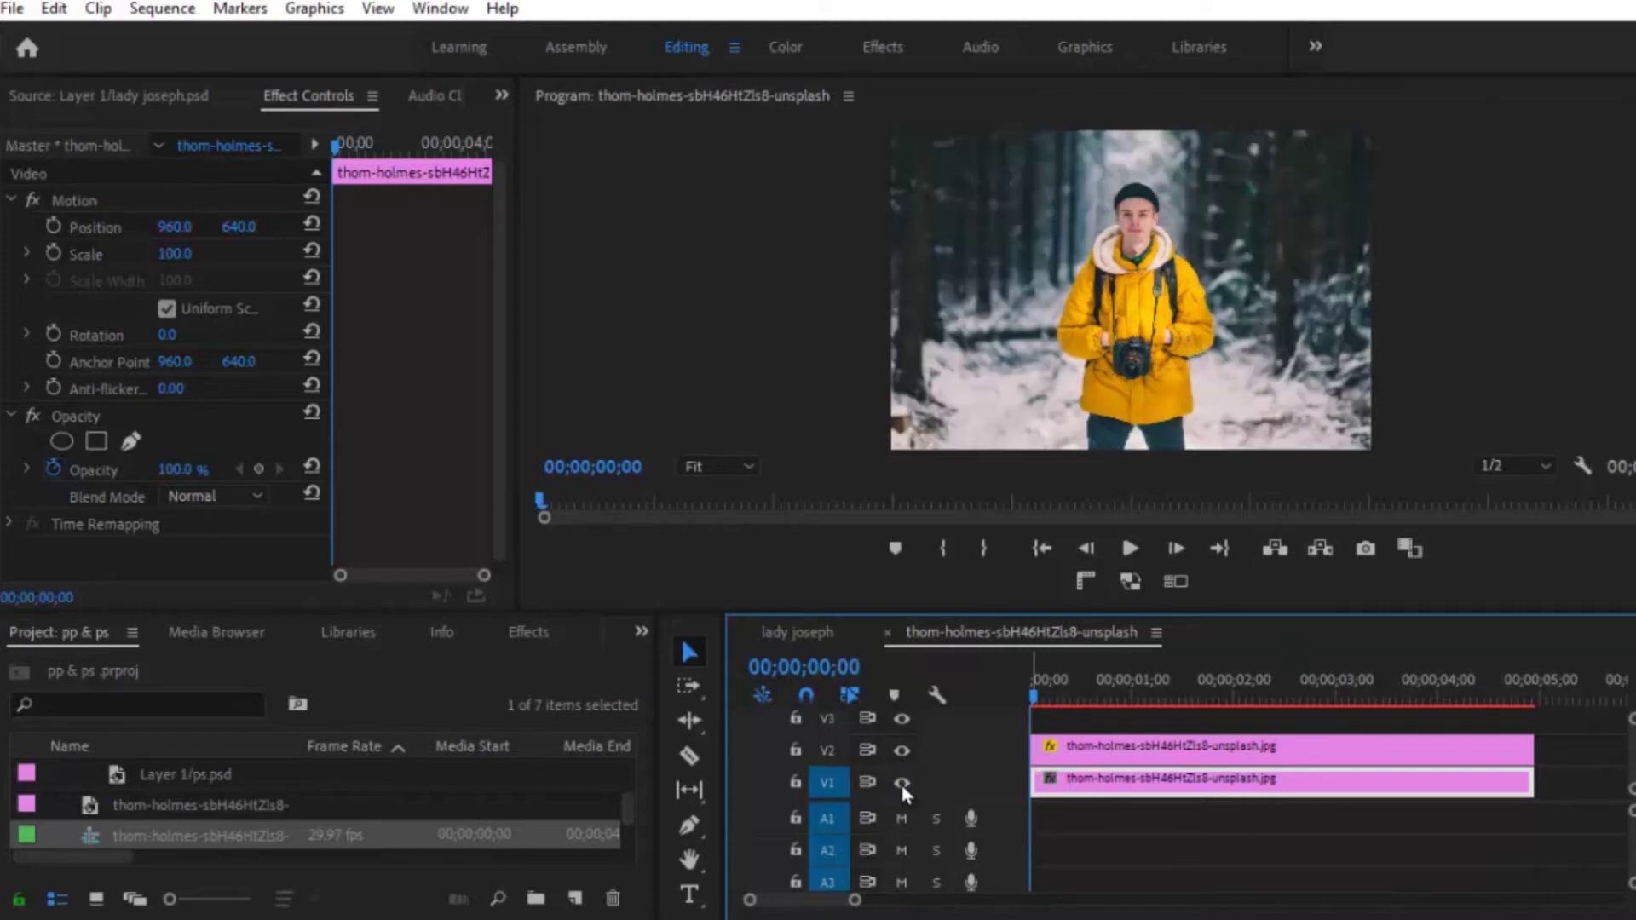
Duplicate the masked clip from track V2 onto track V3 and select the copy
left_click(1133, 753)
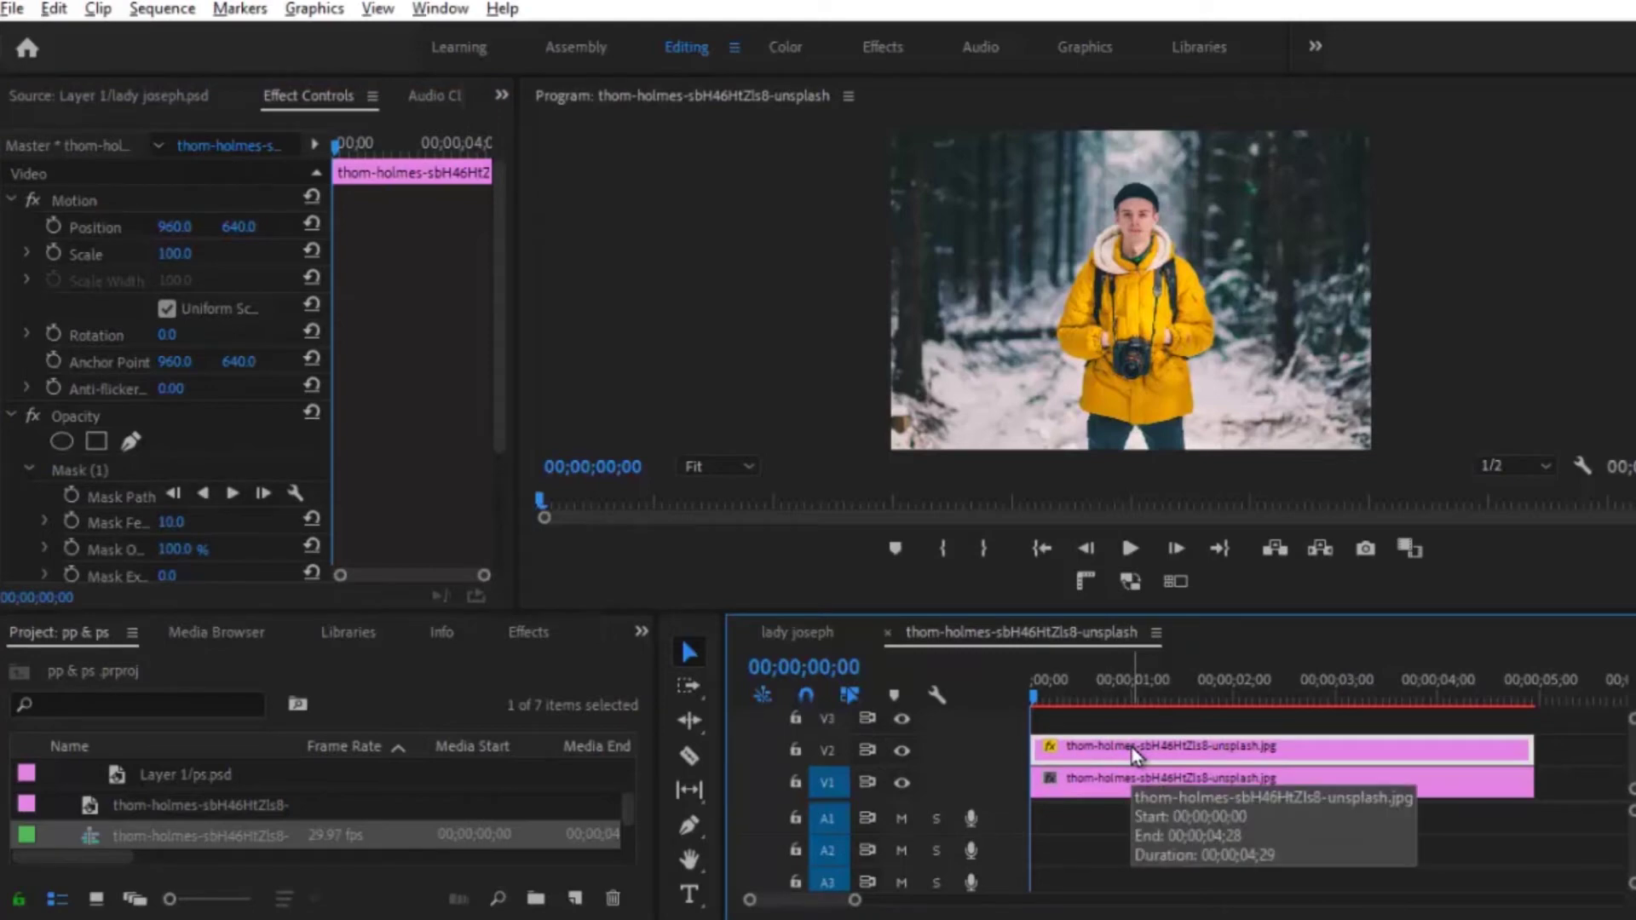
mouse_move(1131, 748)
left_mouse_down()
mouse_move(1140, 728)
mouse_move(1126, 730)
left_mouse_up()
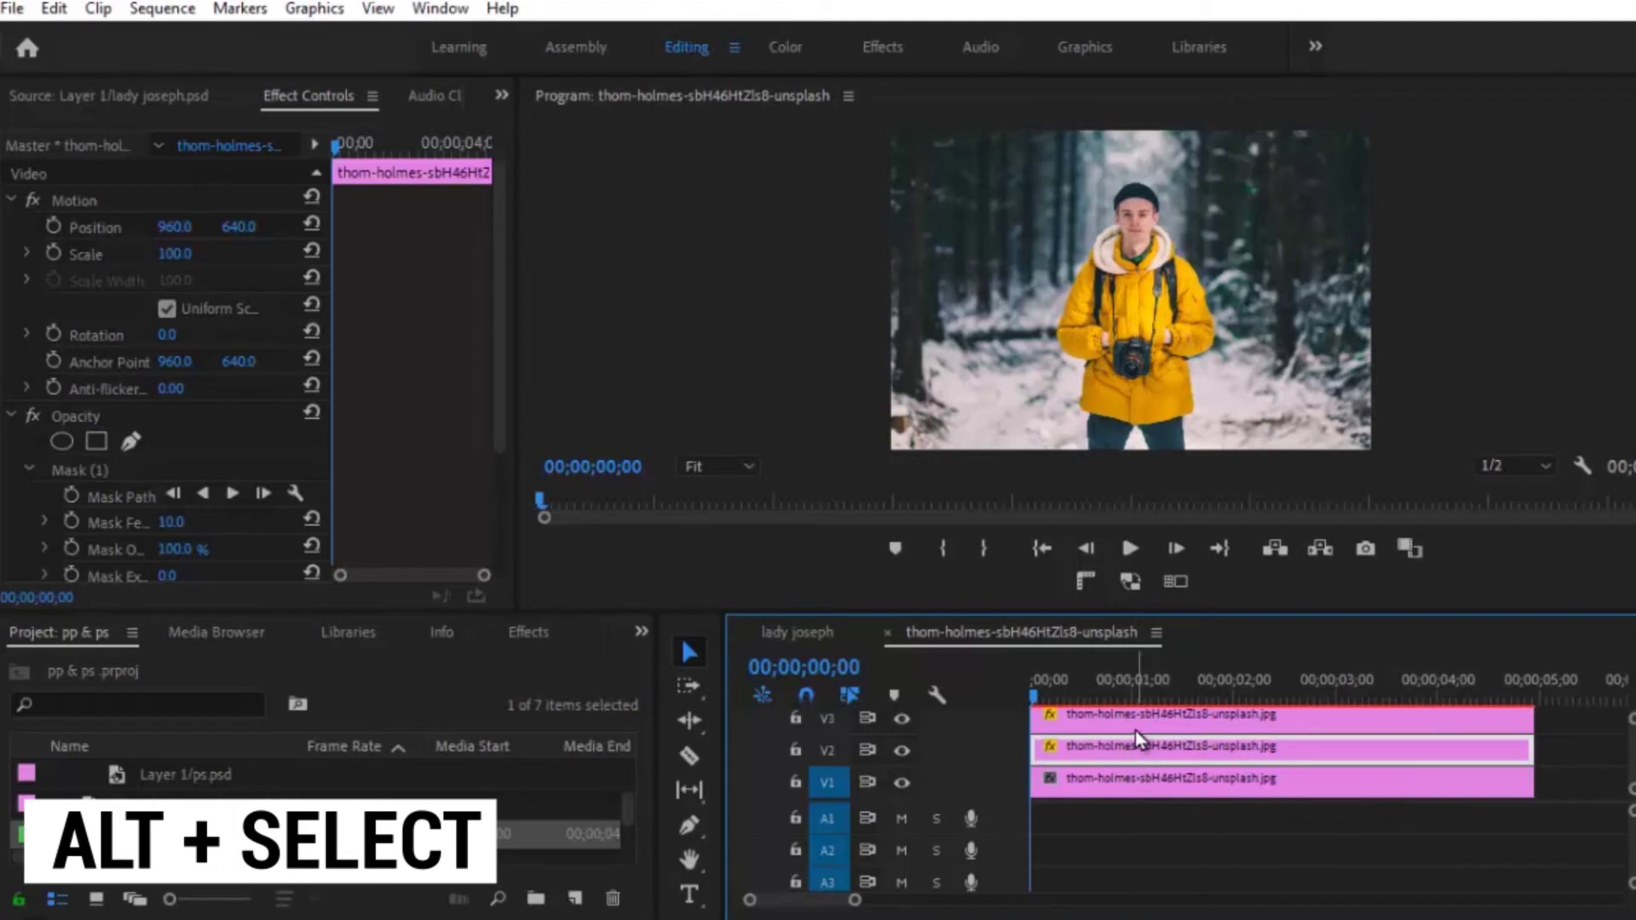
left_click(1135, 722)
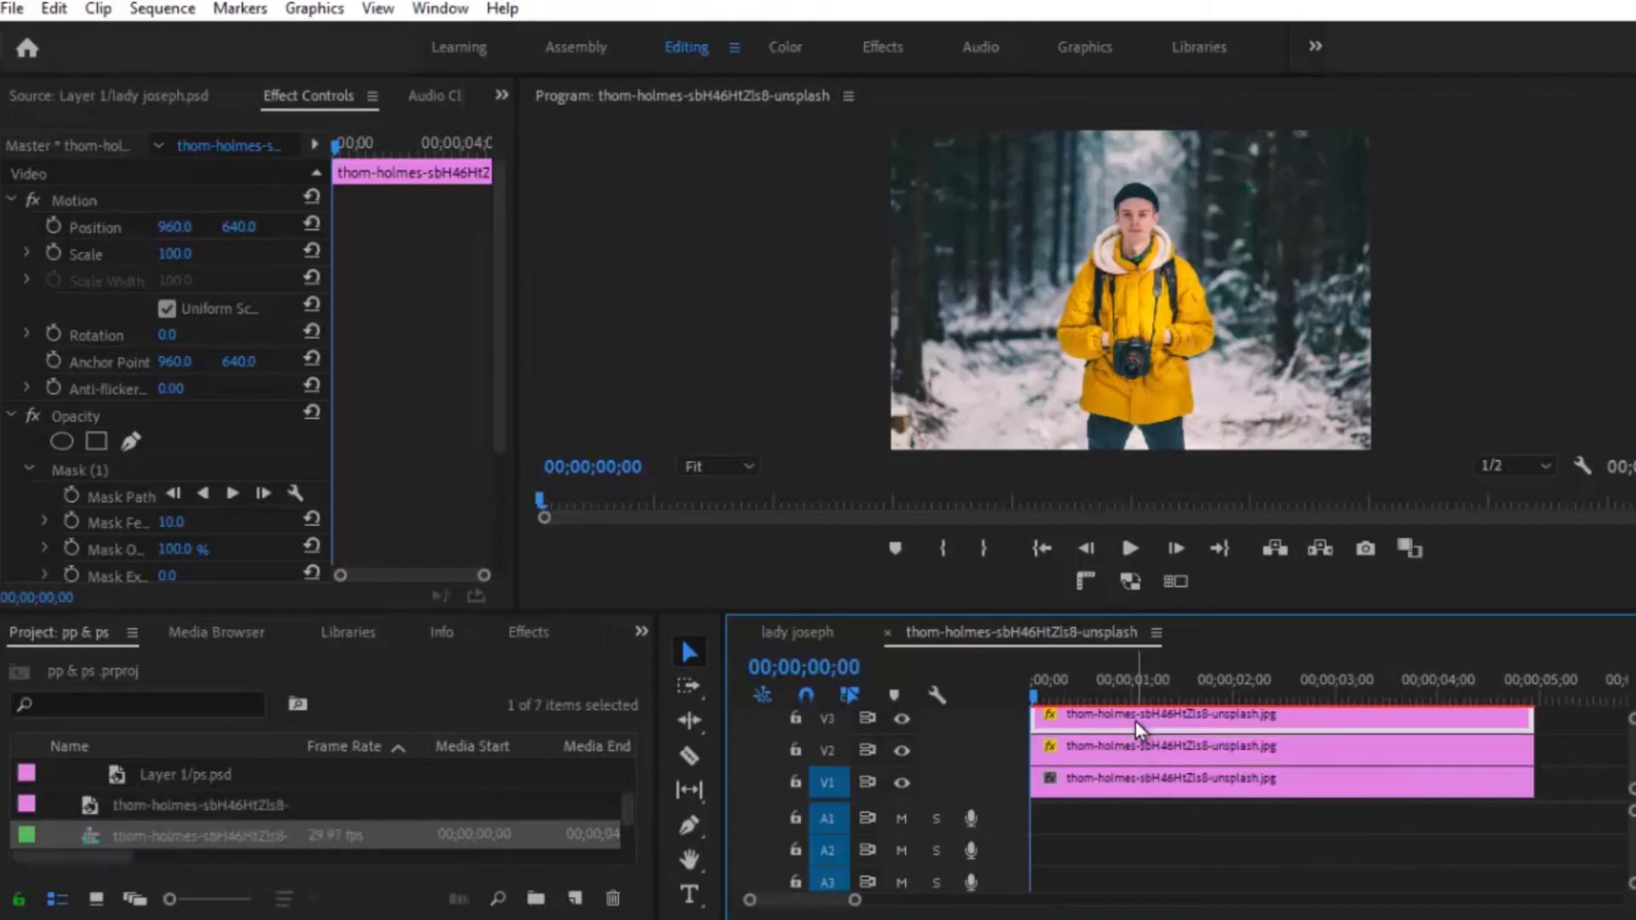
Hide tracks V1 and V3 so that only the masked clip on V2 is displayed
left_click(902, 784)
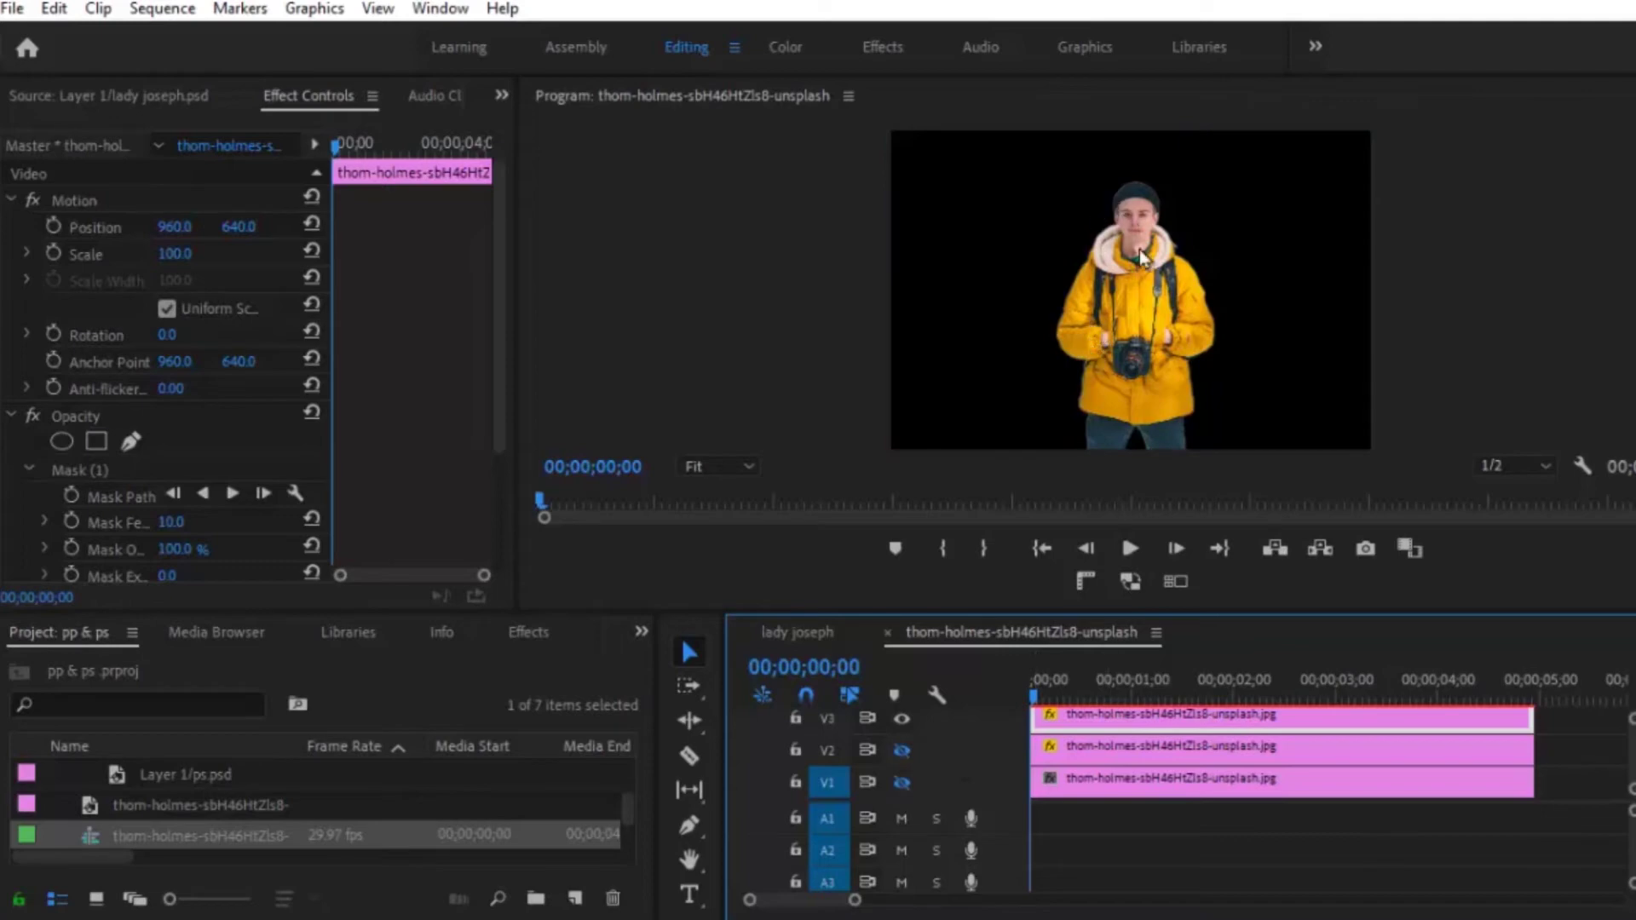
left_click(902, 719)
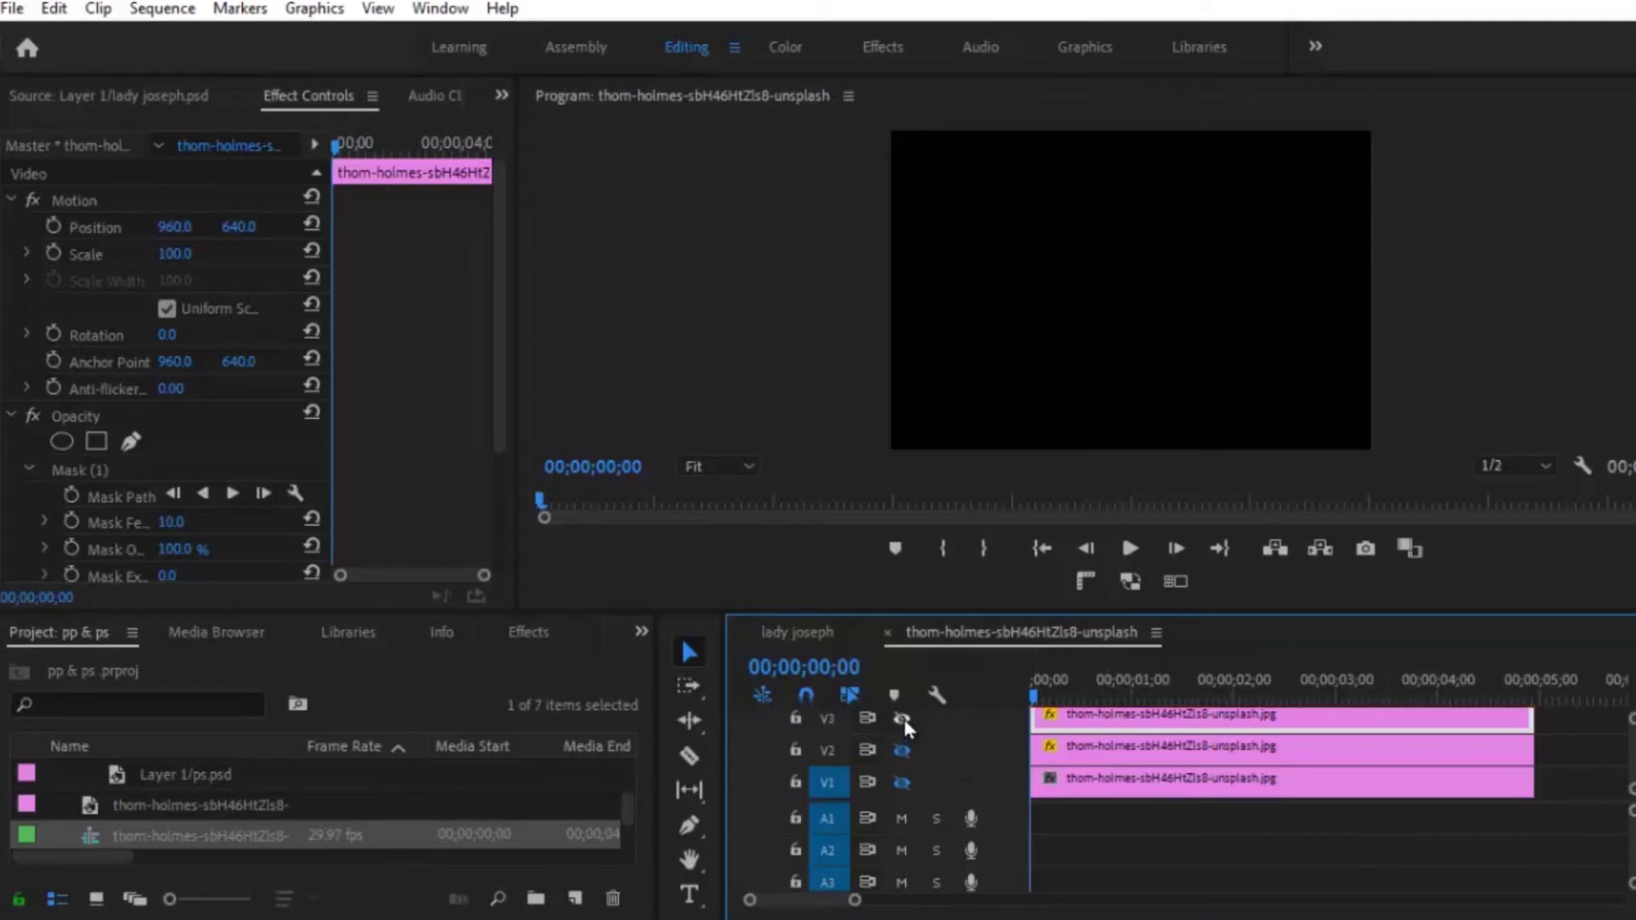
left_click(901, 751)
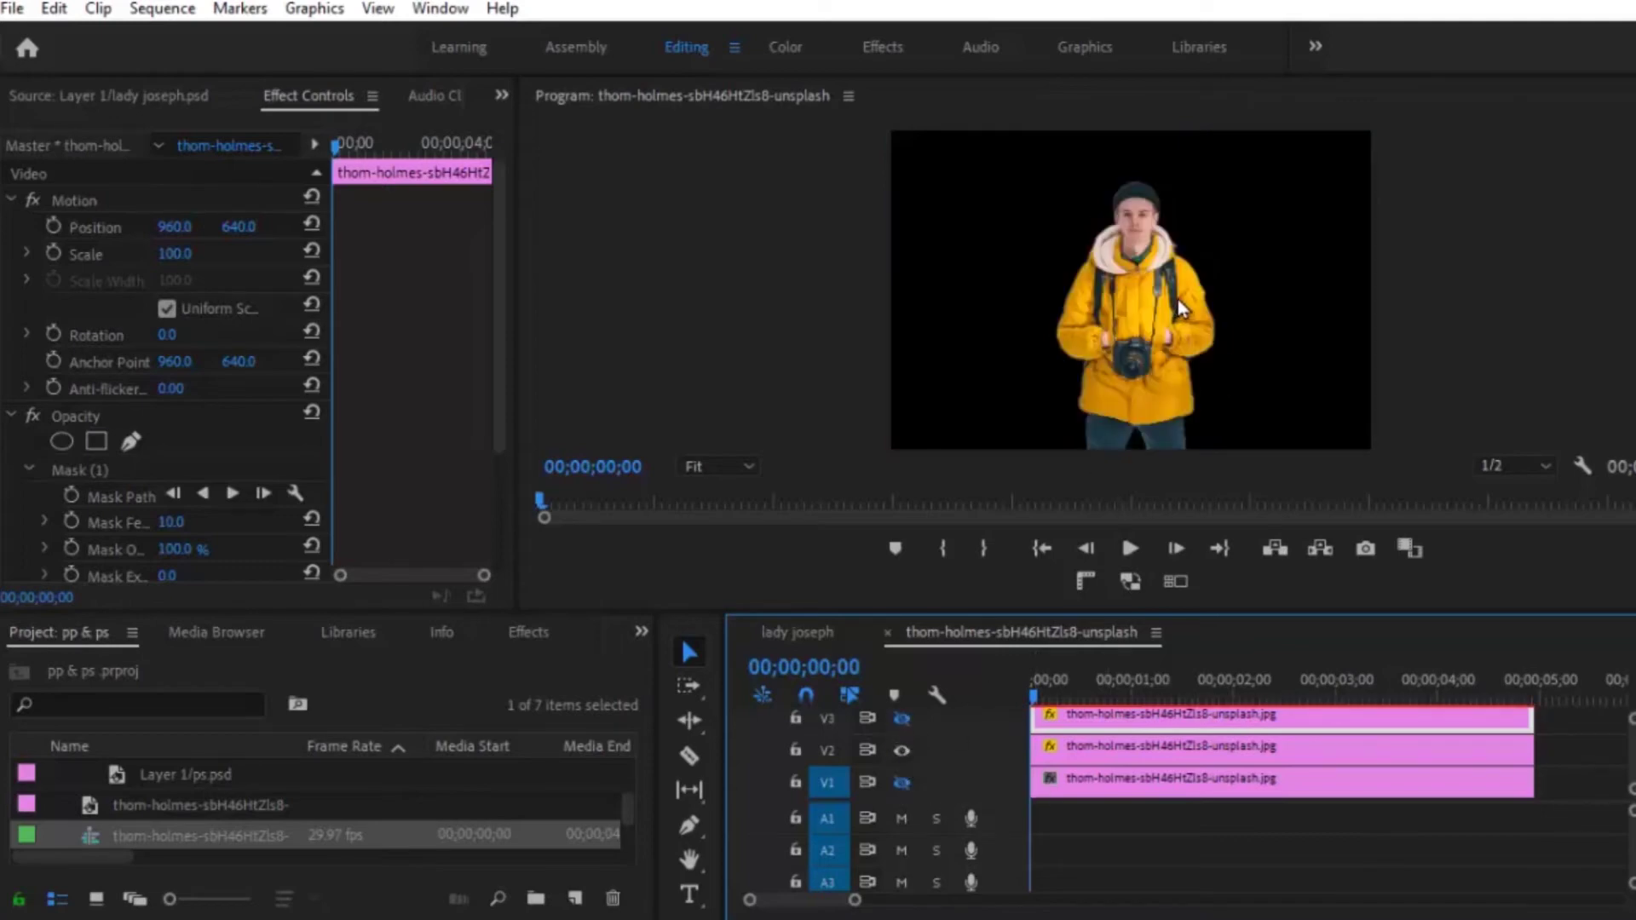
Invert the opacity mask of the V2 clip to cut the man out of the background
left_click(1118, 772)
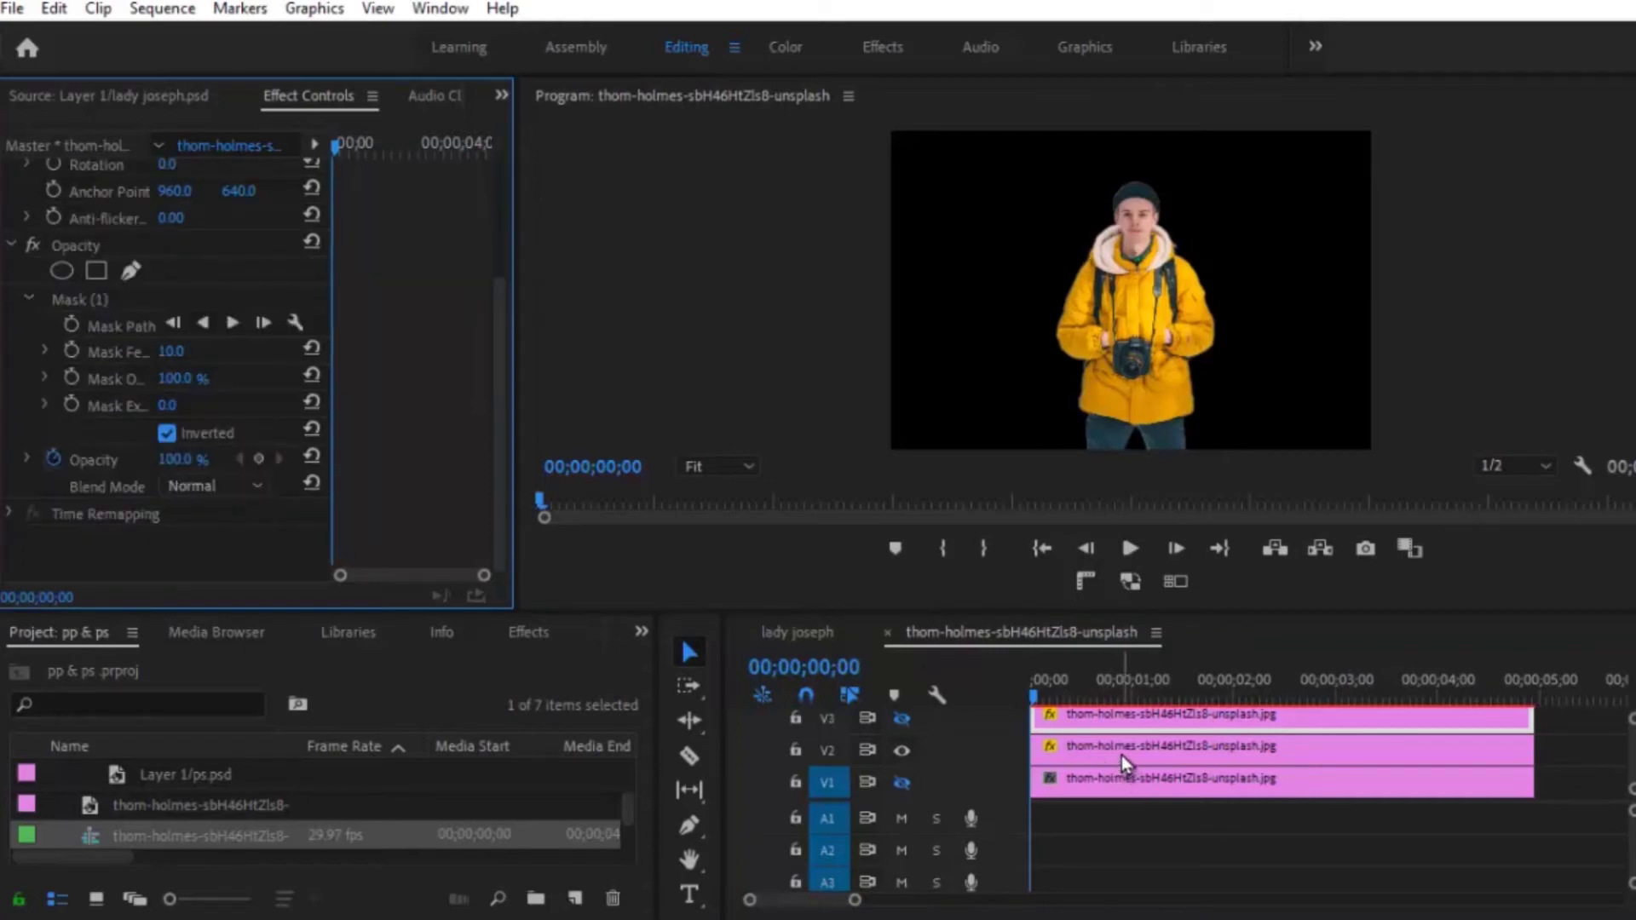
left_click(1099, 748)
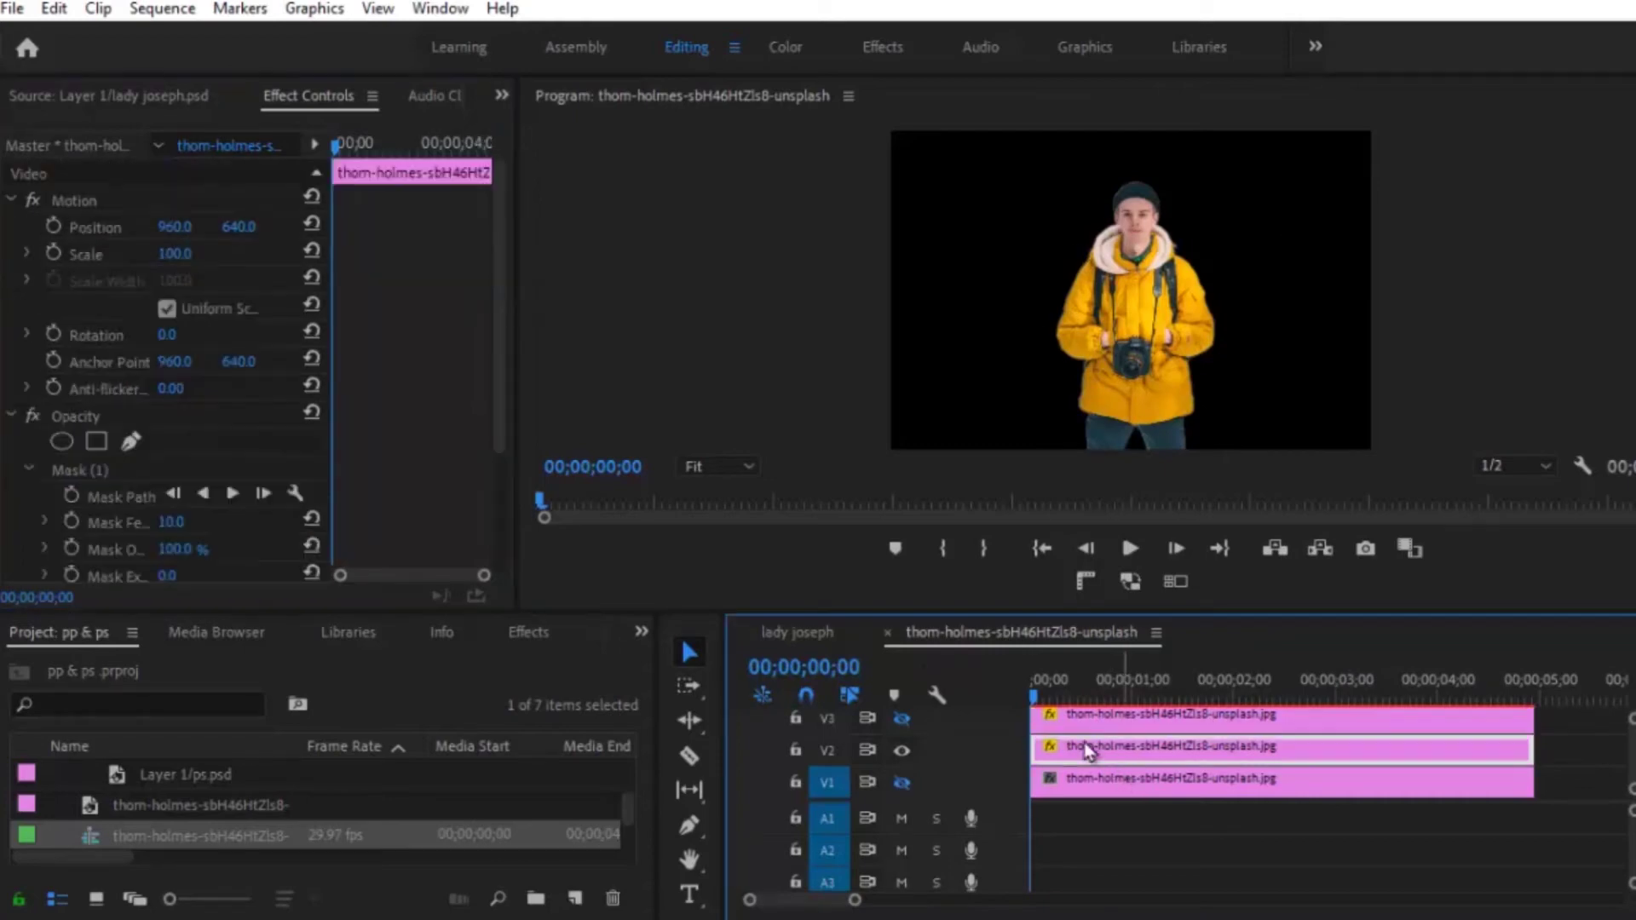
left_click(902, 718)
left_click_drag(492, 362, 491, 469)
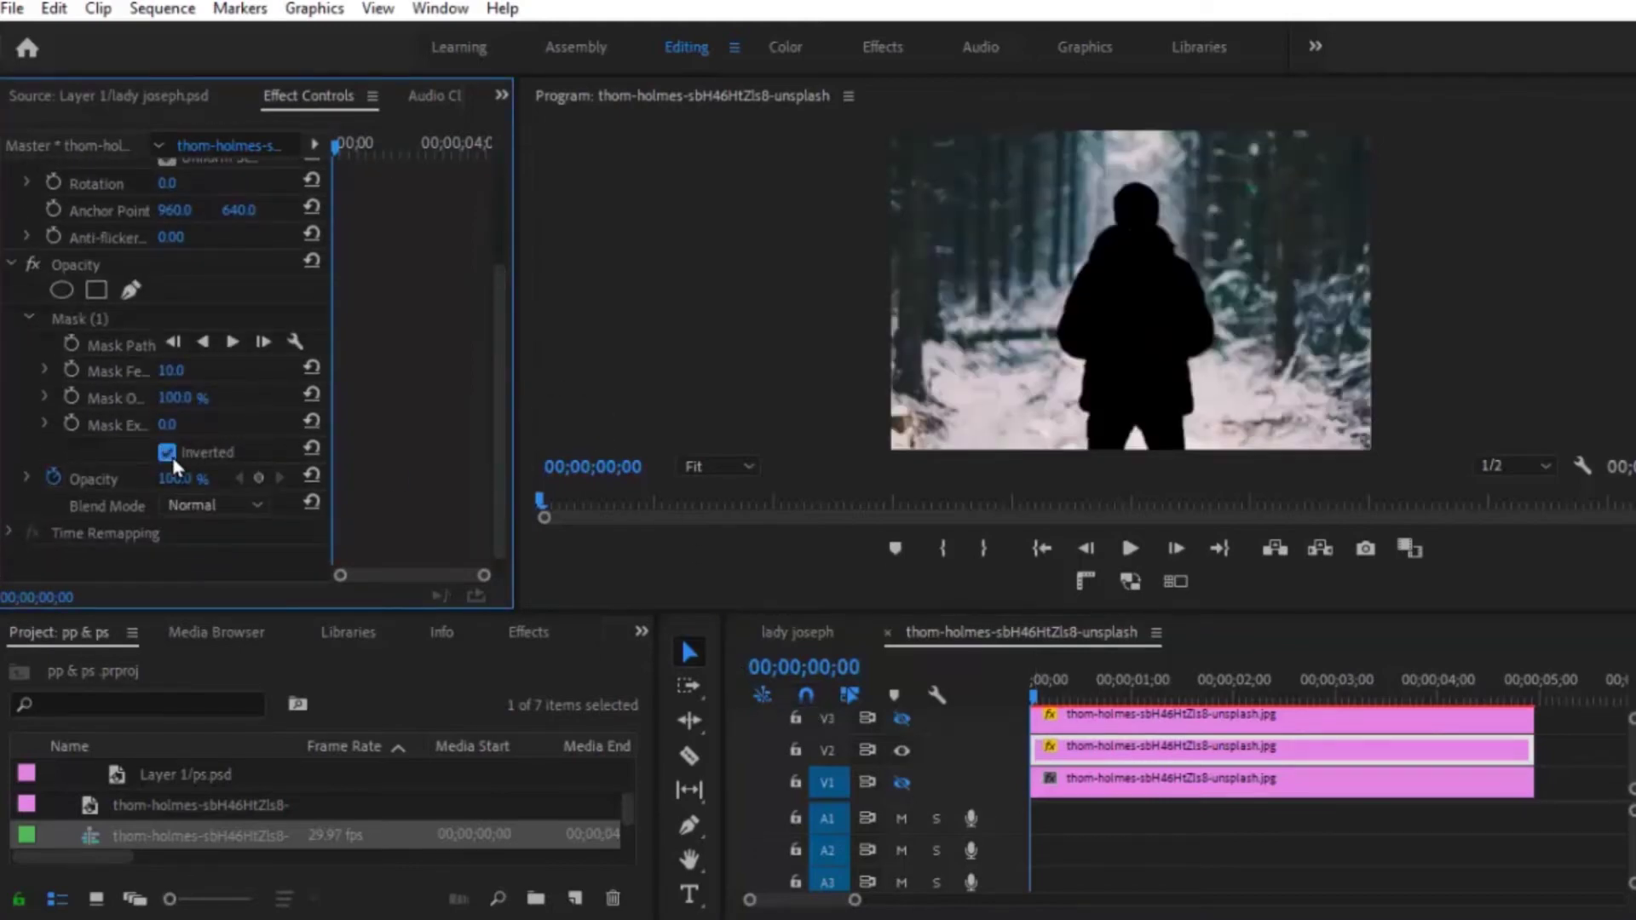
Show track V3 and scrub the start of the sequence to check the cutout combined with the masked background
left_click(1223, 754)
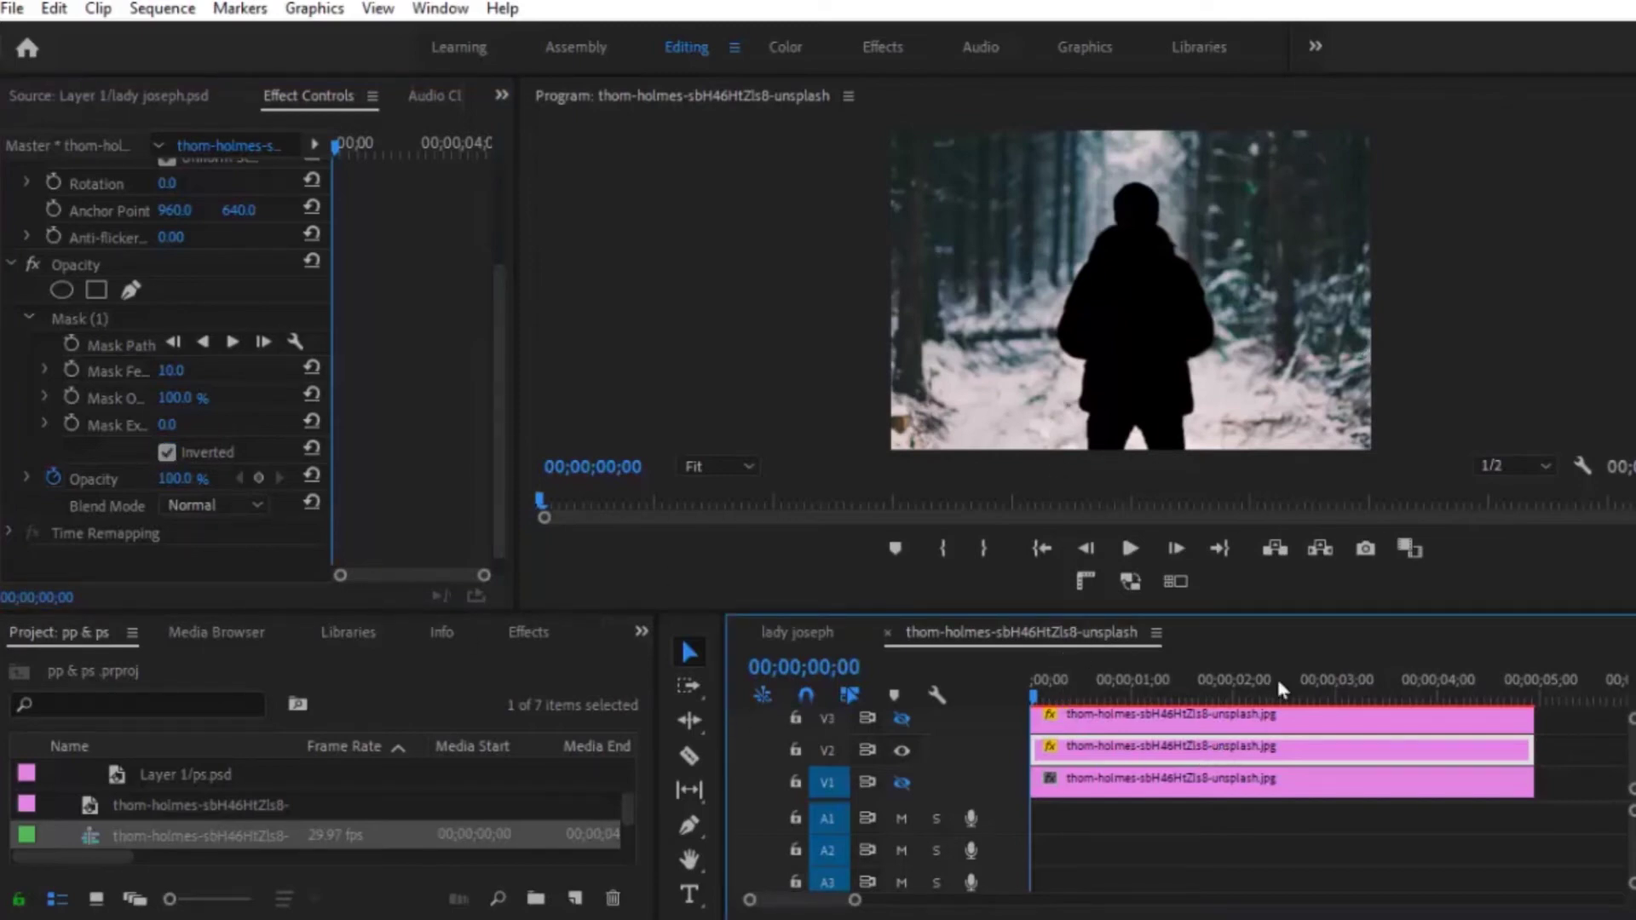
key("shift+5")
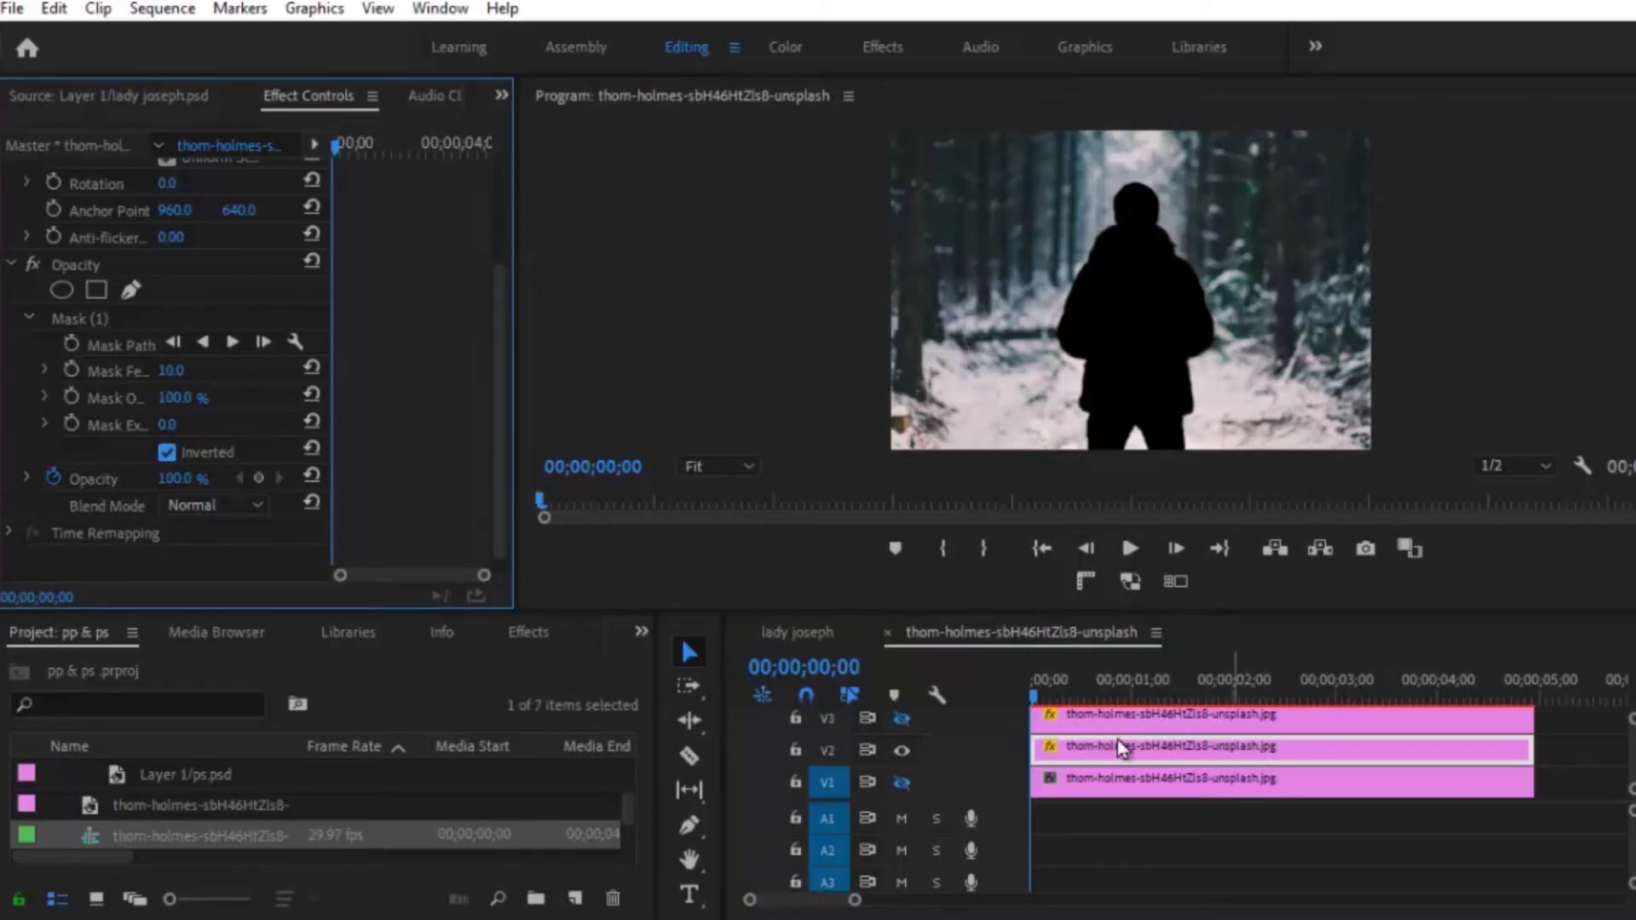
left_click(903, 720)
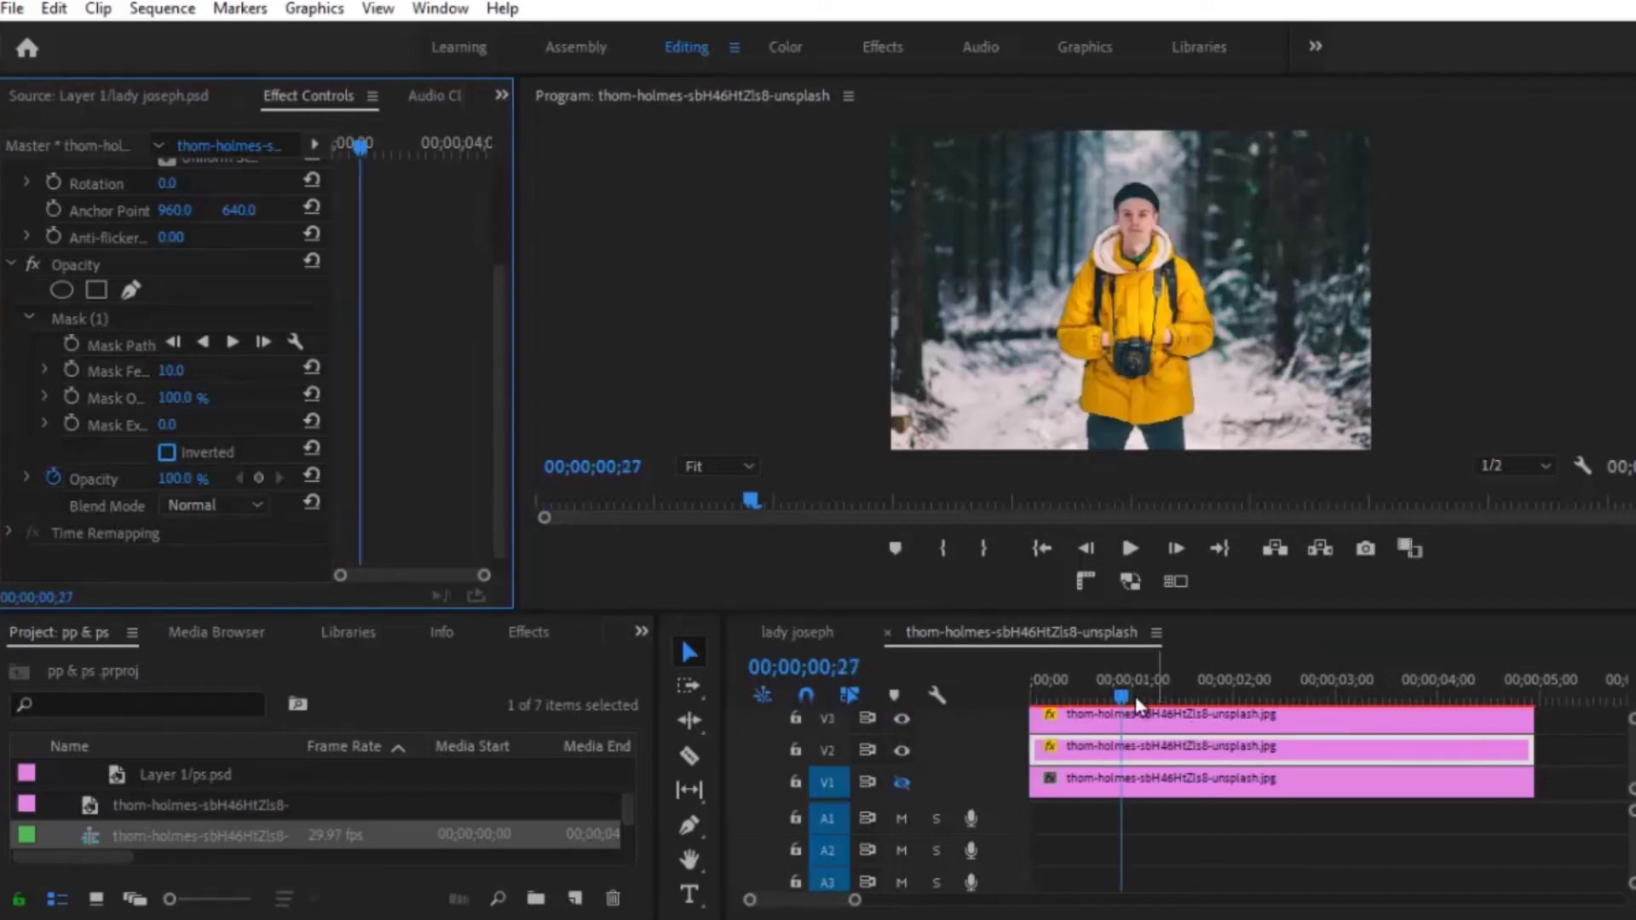
left_click_drag(1120, 699, 1032, 700)
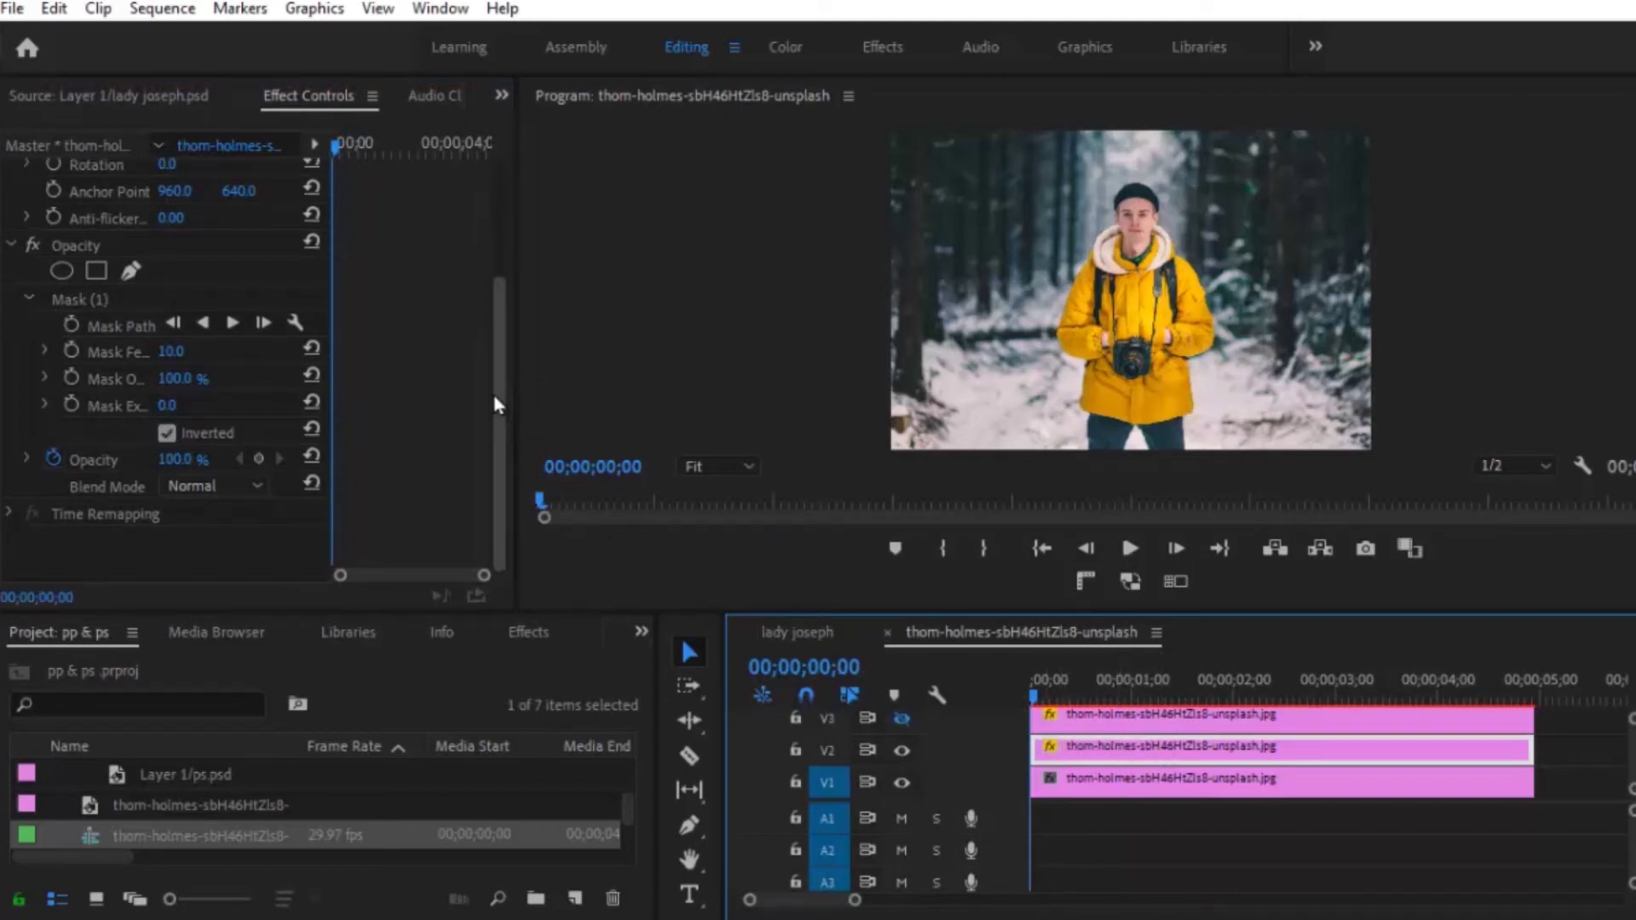
Animate the V2 clip's Scale with keyframes from 110 at the clip's start to 100 at its end
left_click_drag(494, 391, 208, 281)
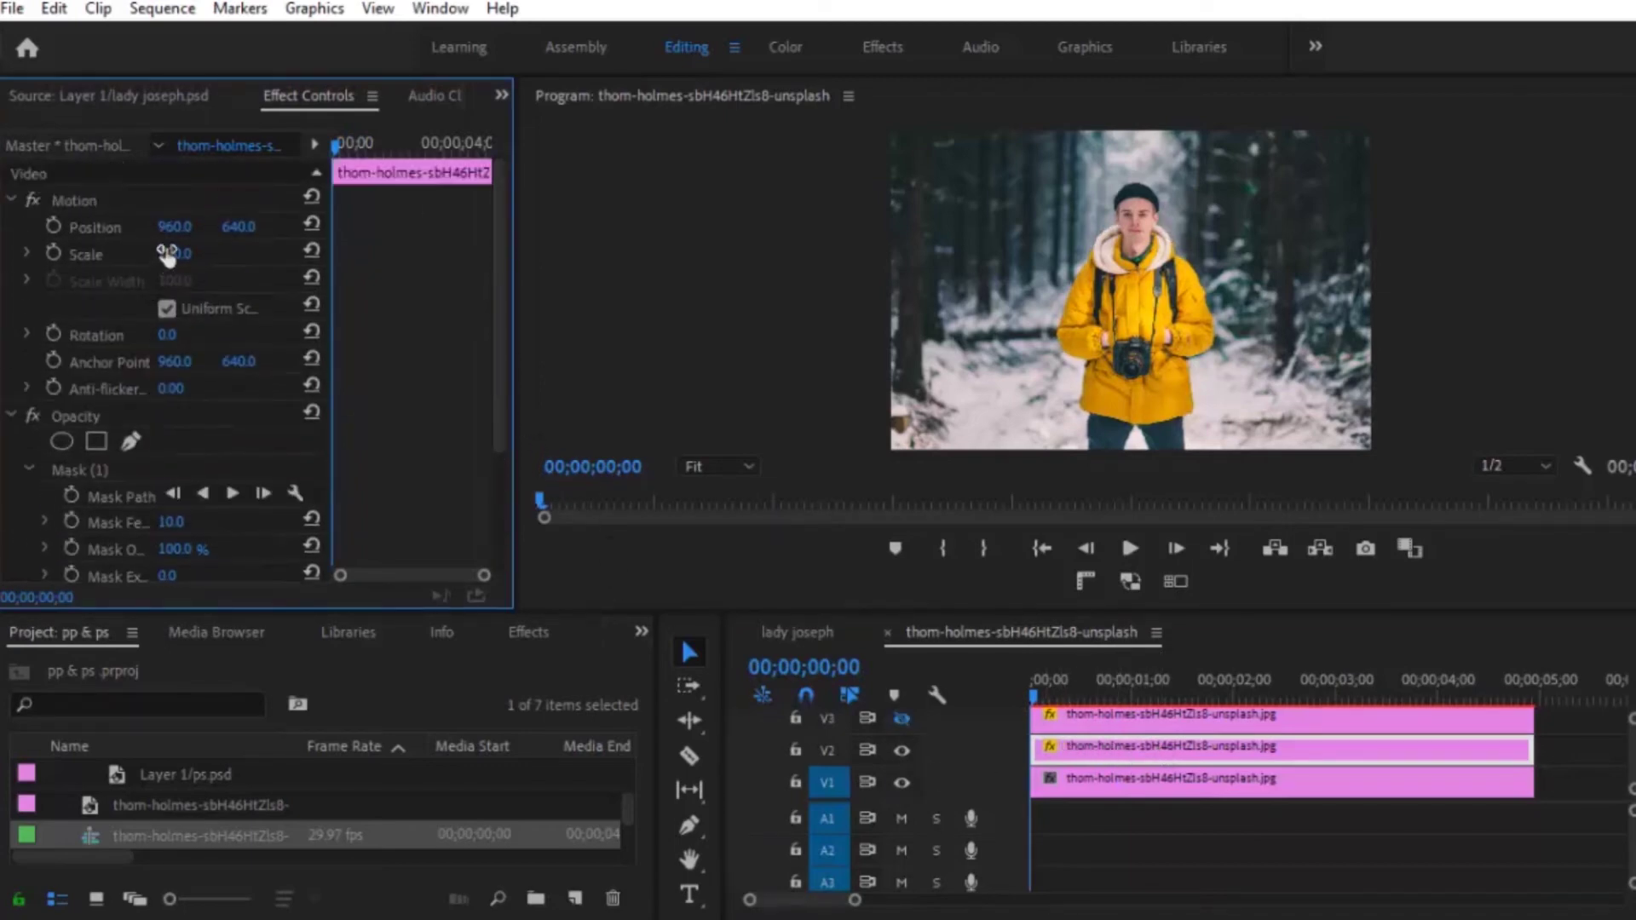
left_click(51, 253)
left_click_drag(334, 254, 359, 253)
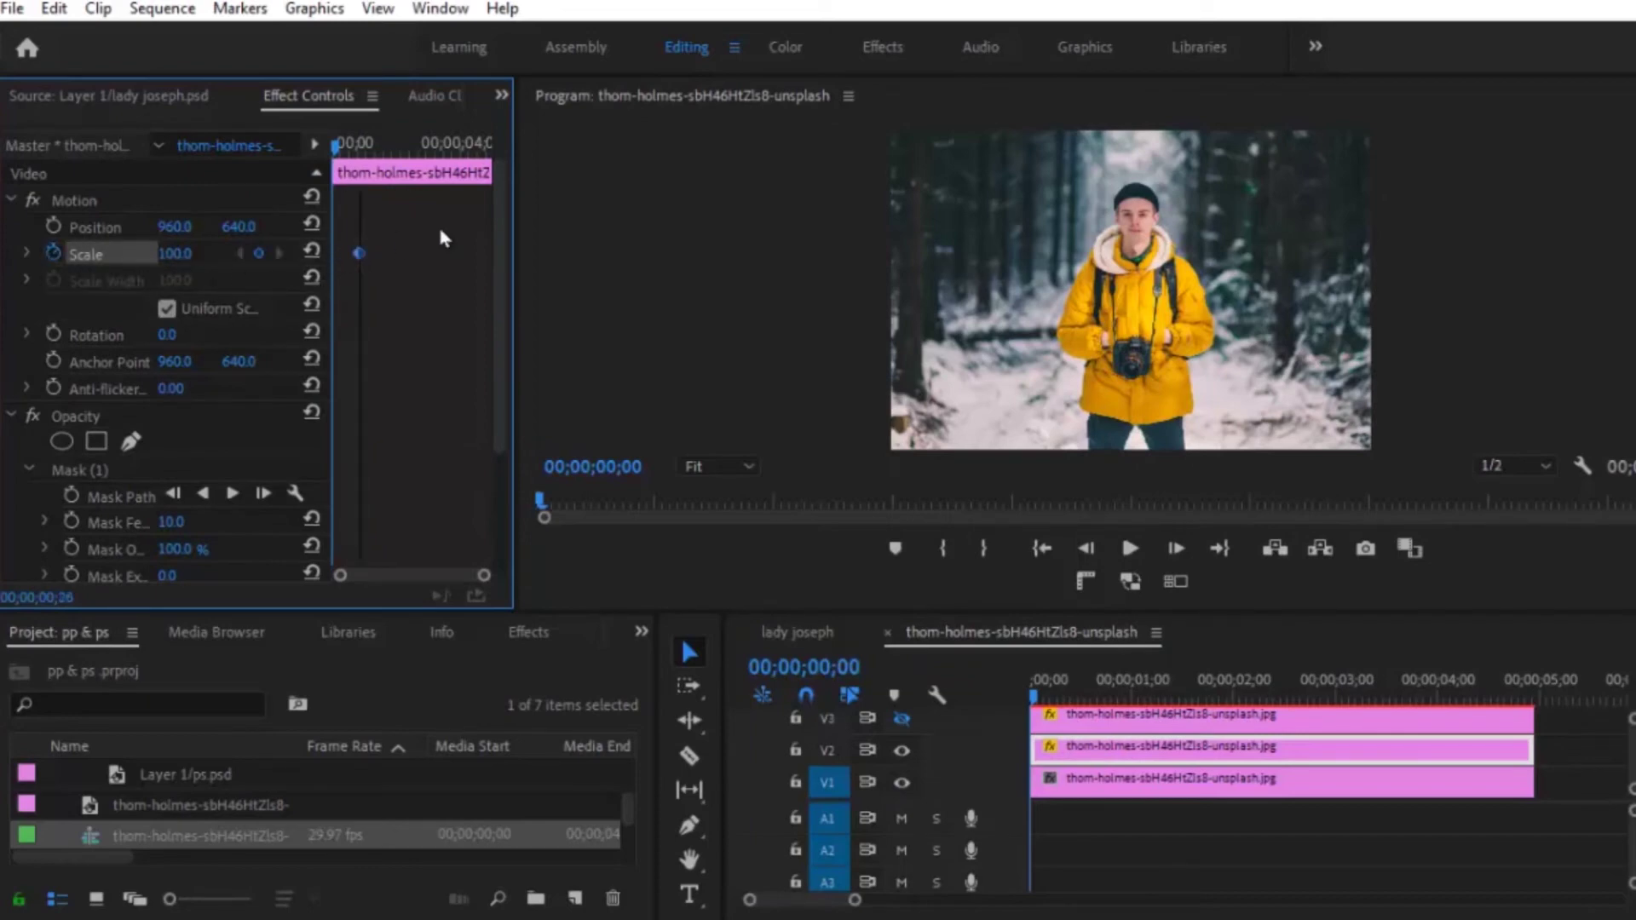
left_click(196, 247)
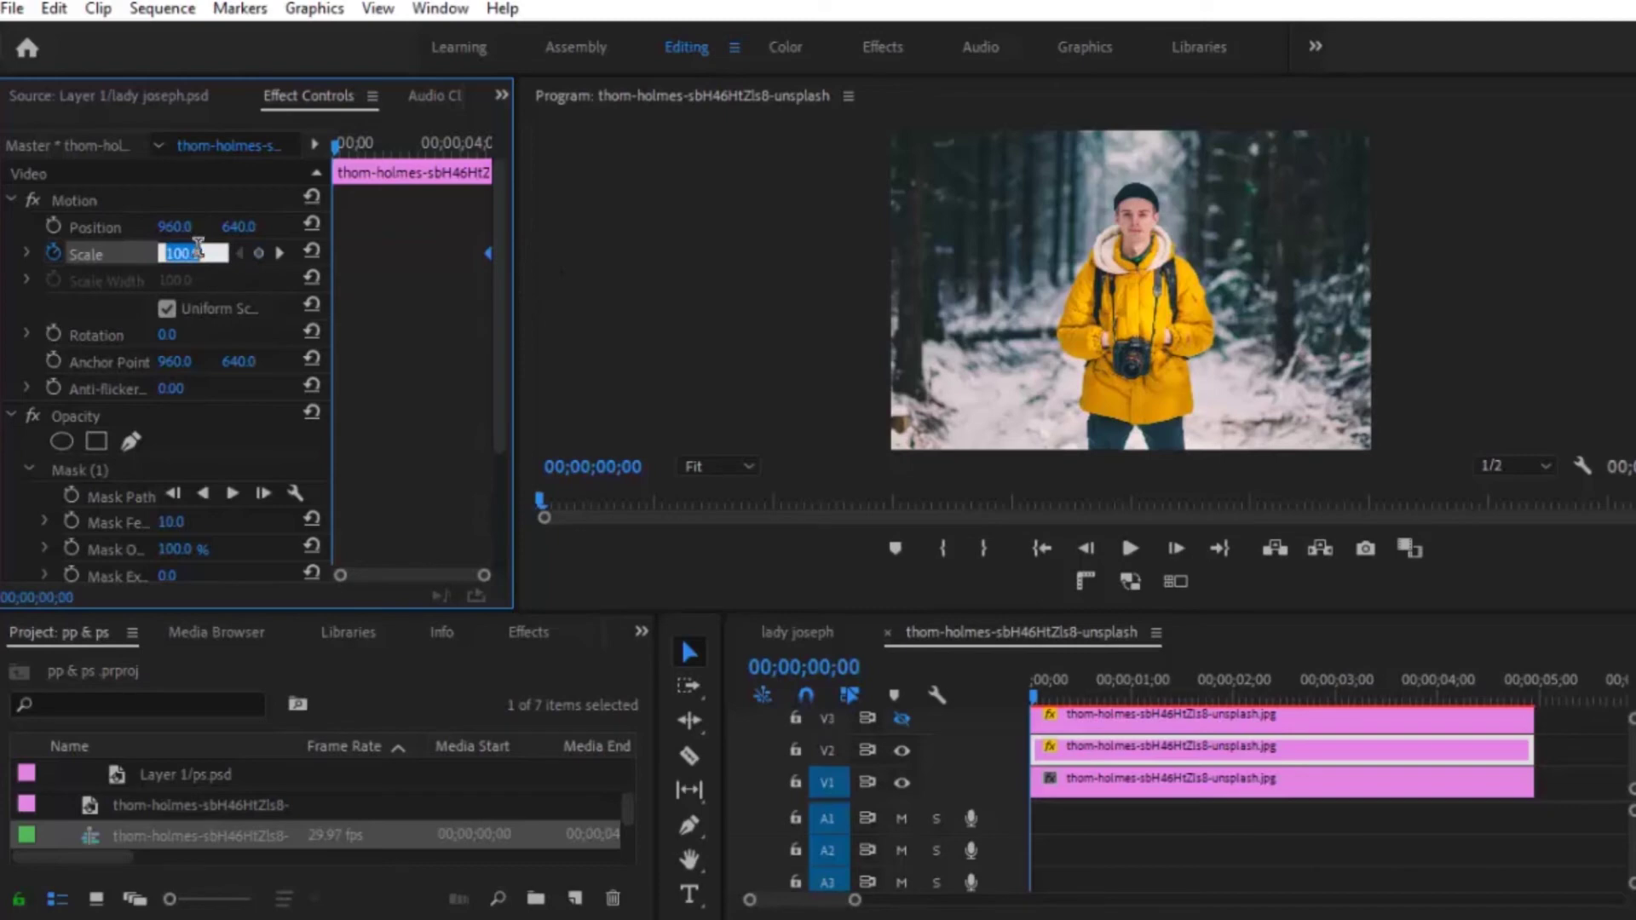
type("110")
left_click(405, 284)
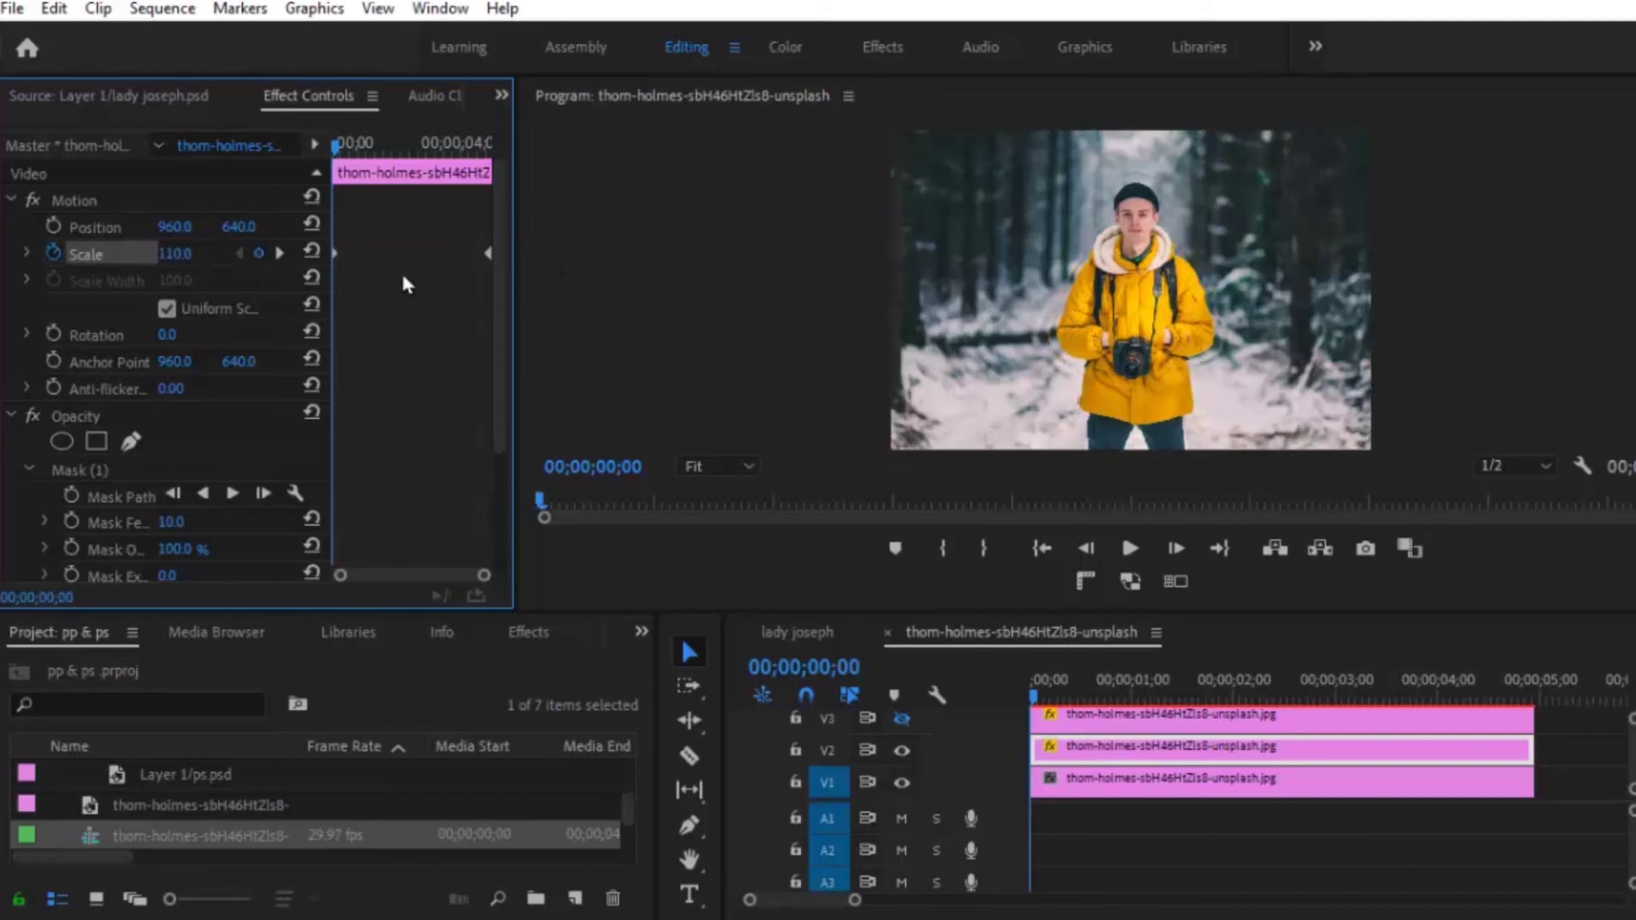
Show track V3 and set a Scale keyframe of 120 at the start of the V3 clip
left_click(906, 715)
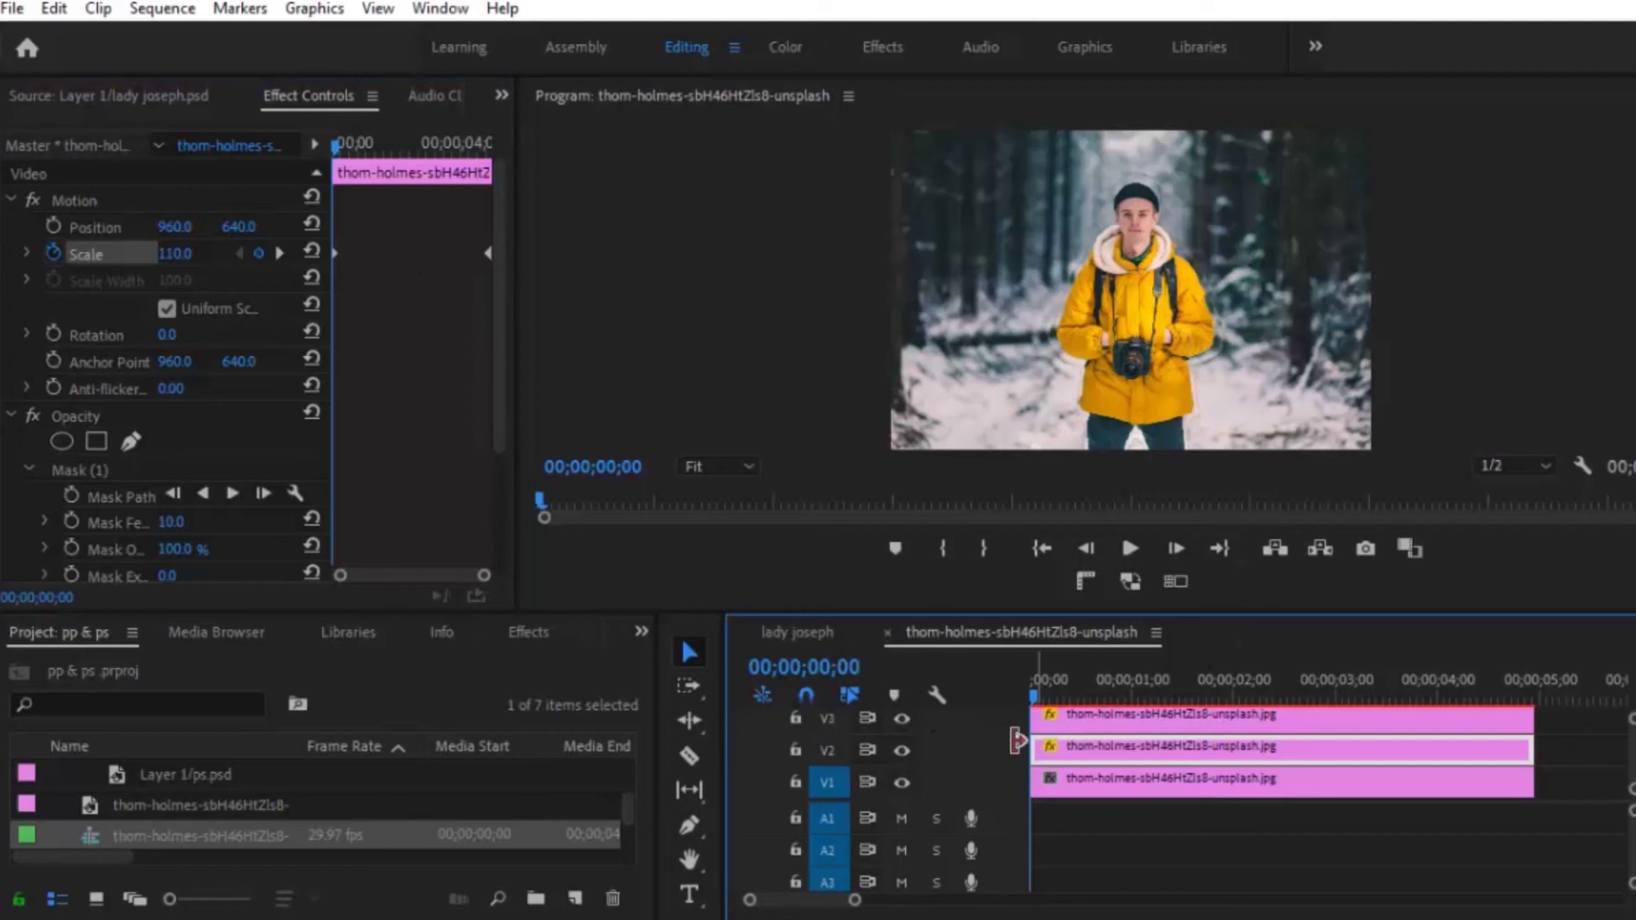
left_click(1129, 723)
left_click(170, 266)
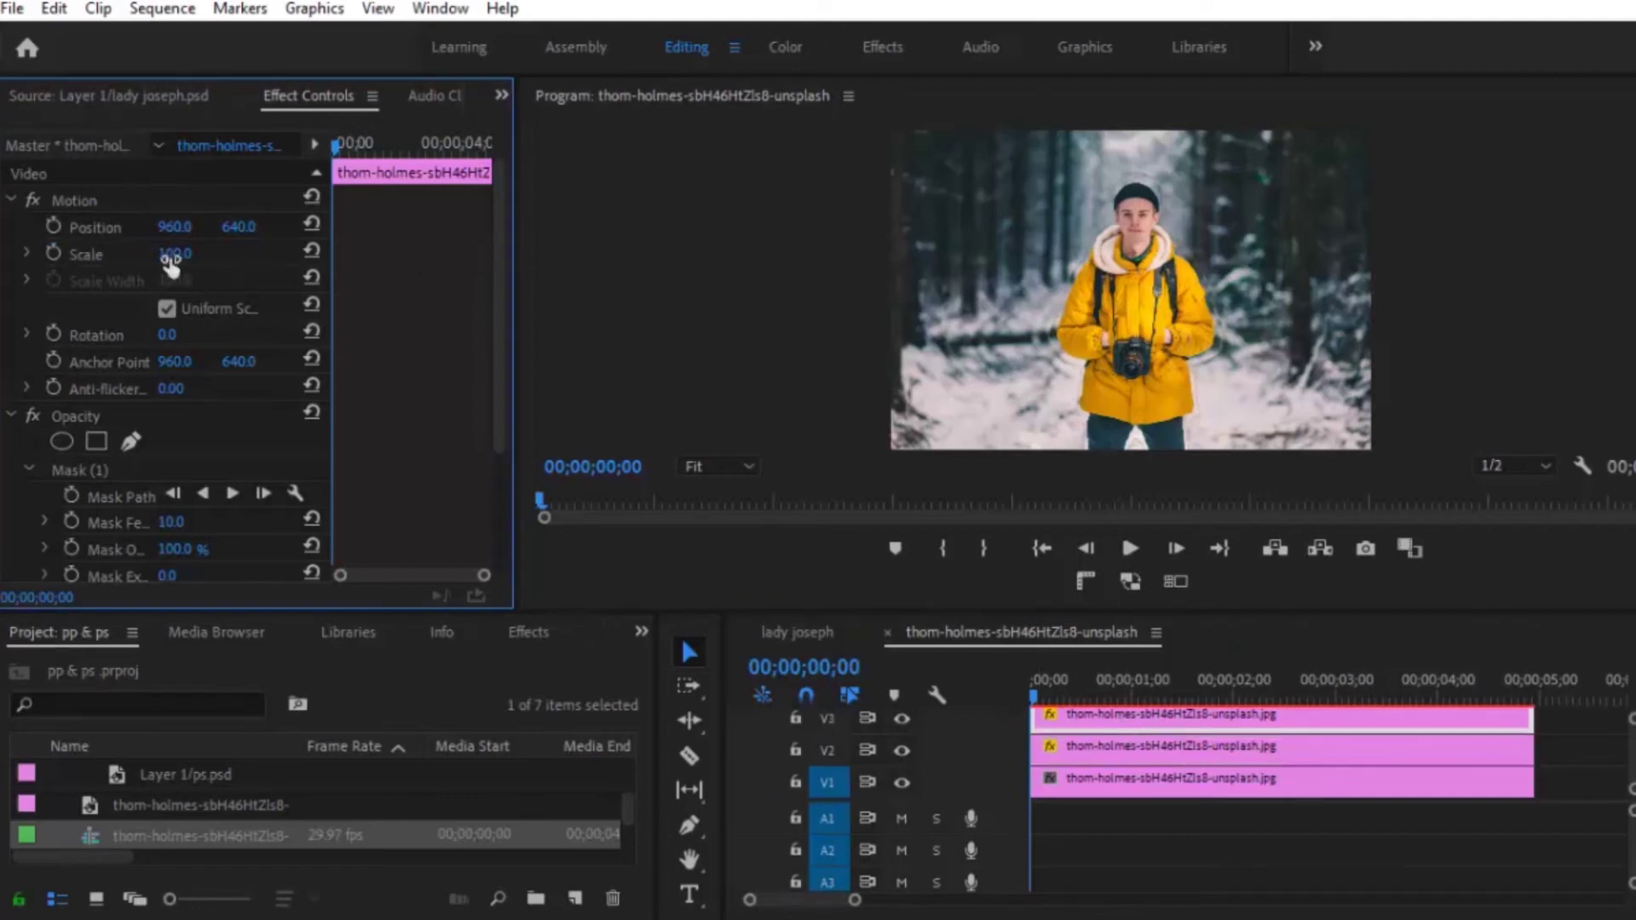
left_click(170, 260)
type("120")
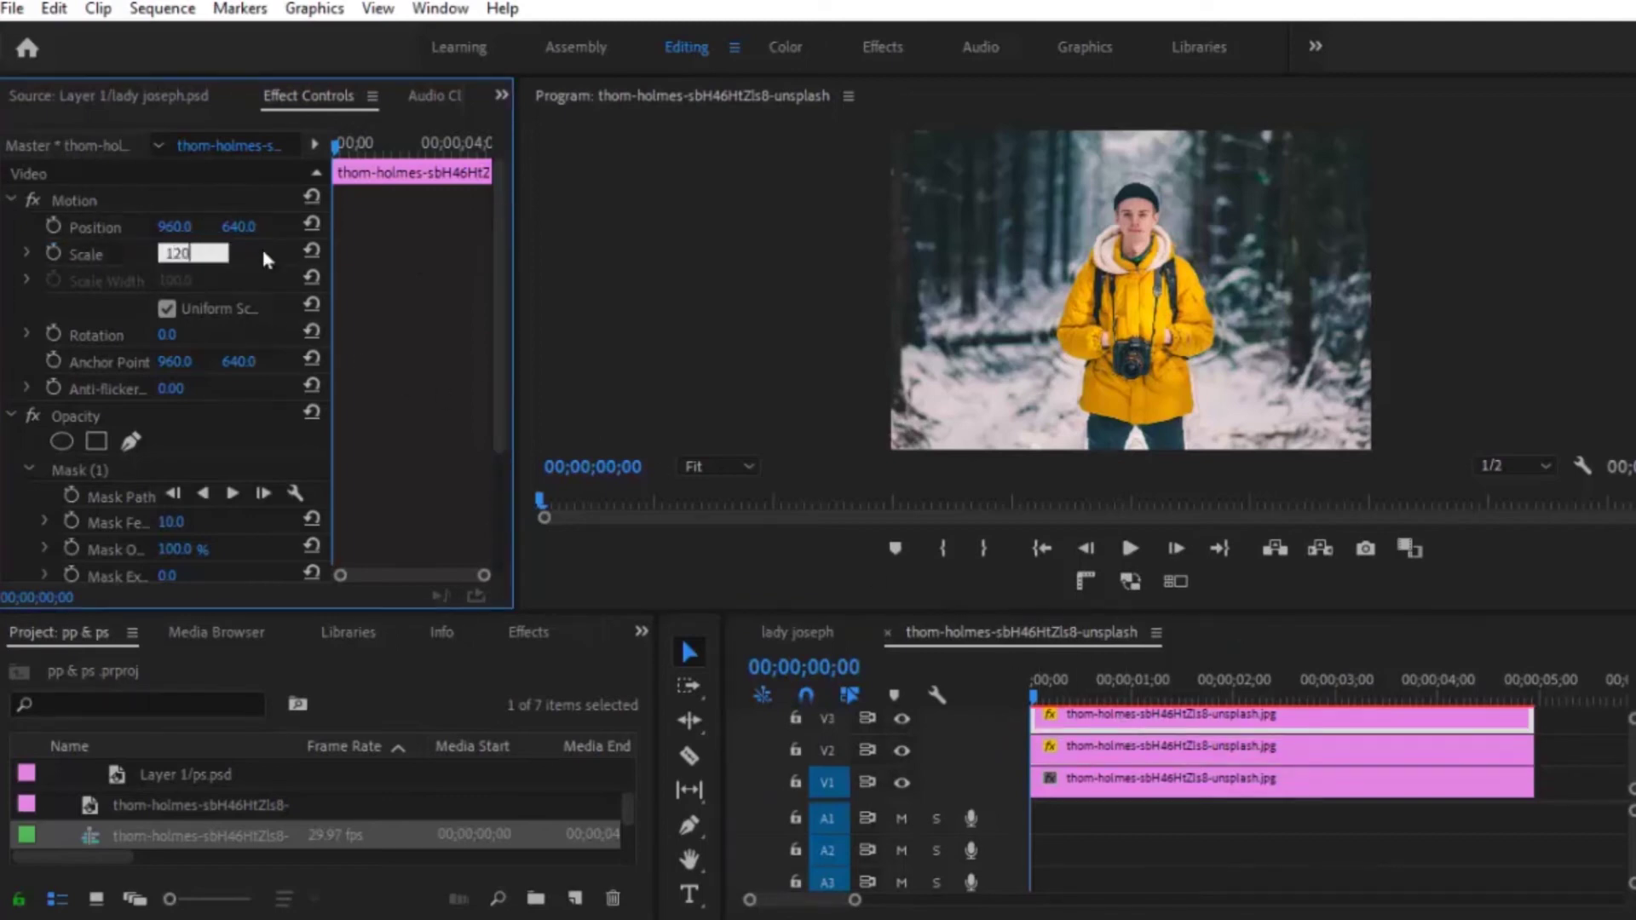
left_click(388, 260)
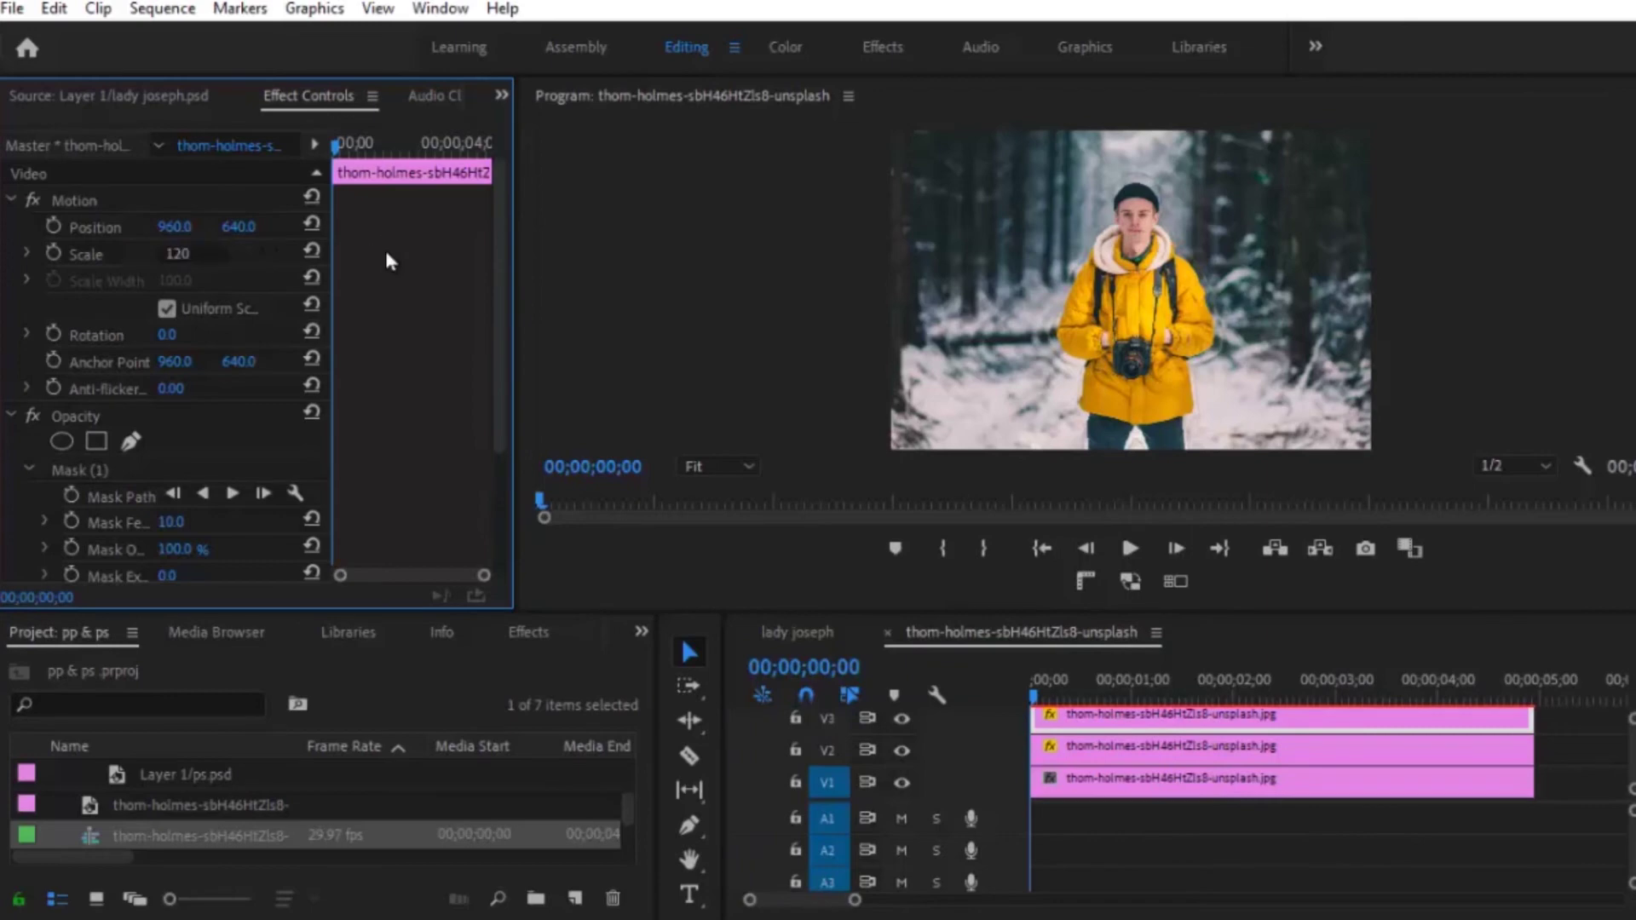
left_click(53, 254)
Add a second Scale keyframe of 110 to the V3 clip at 00;00;03;27
left_click_drag(363, 145, 460, 146)
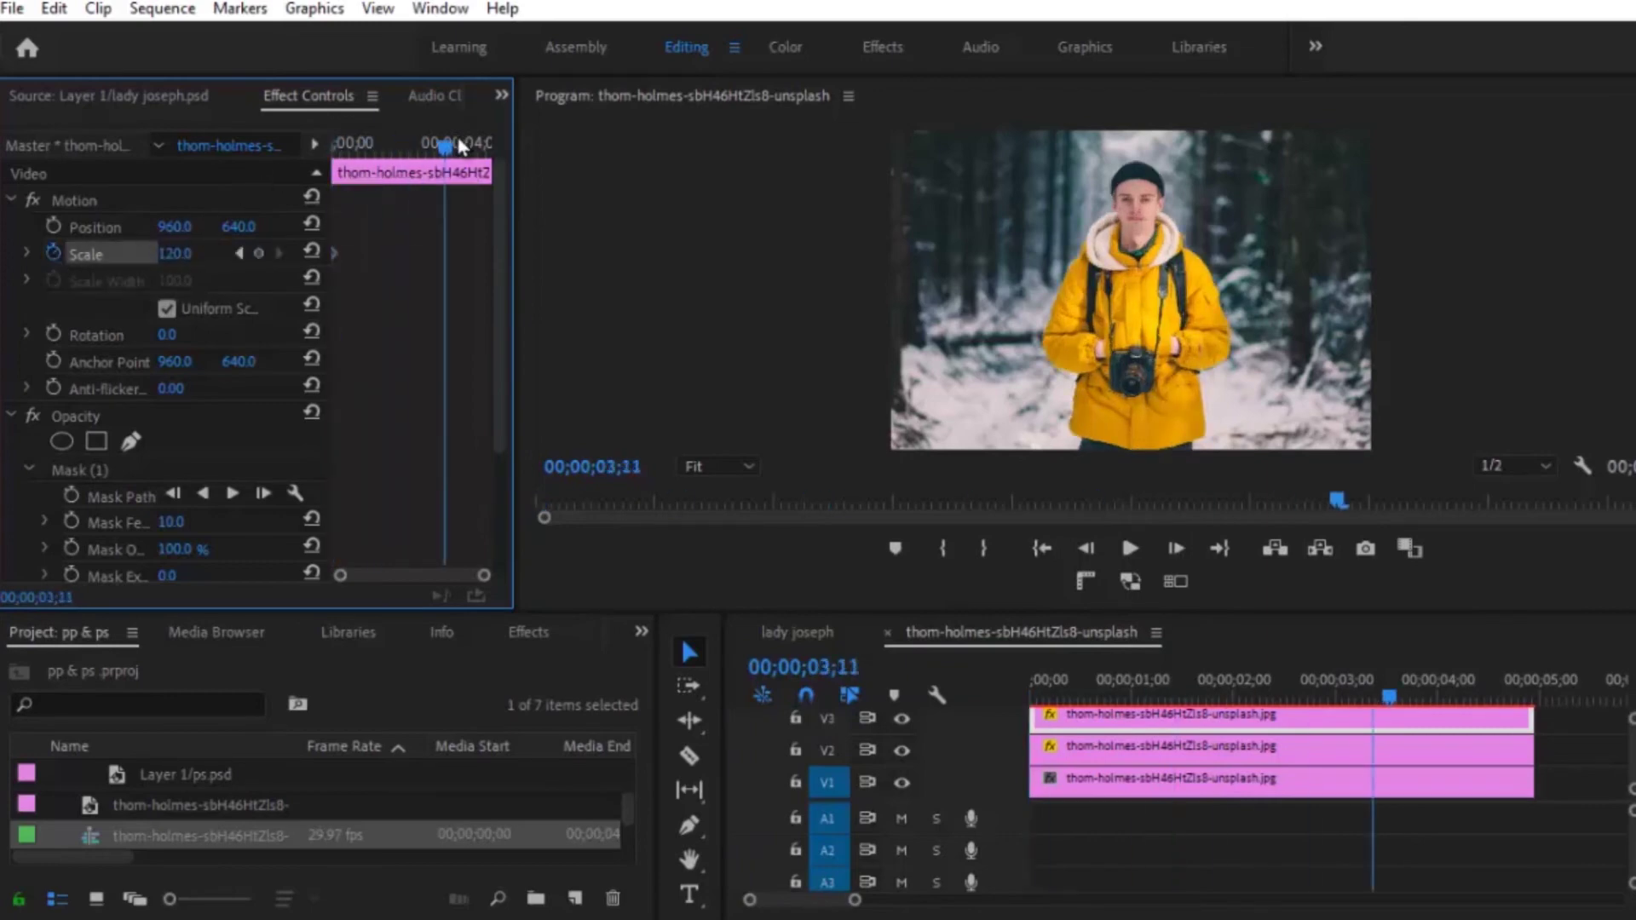
left_click(171, 254)
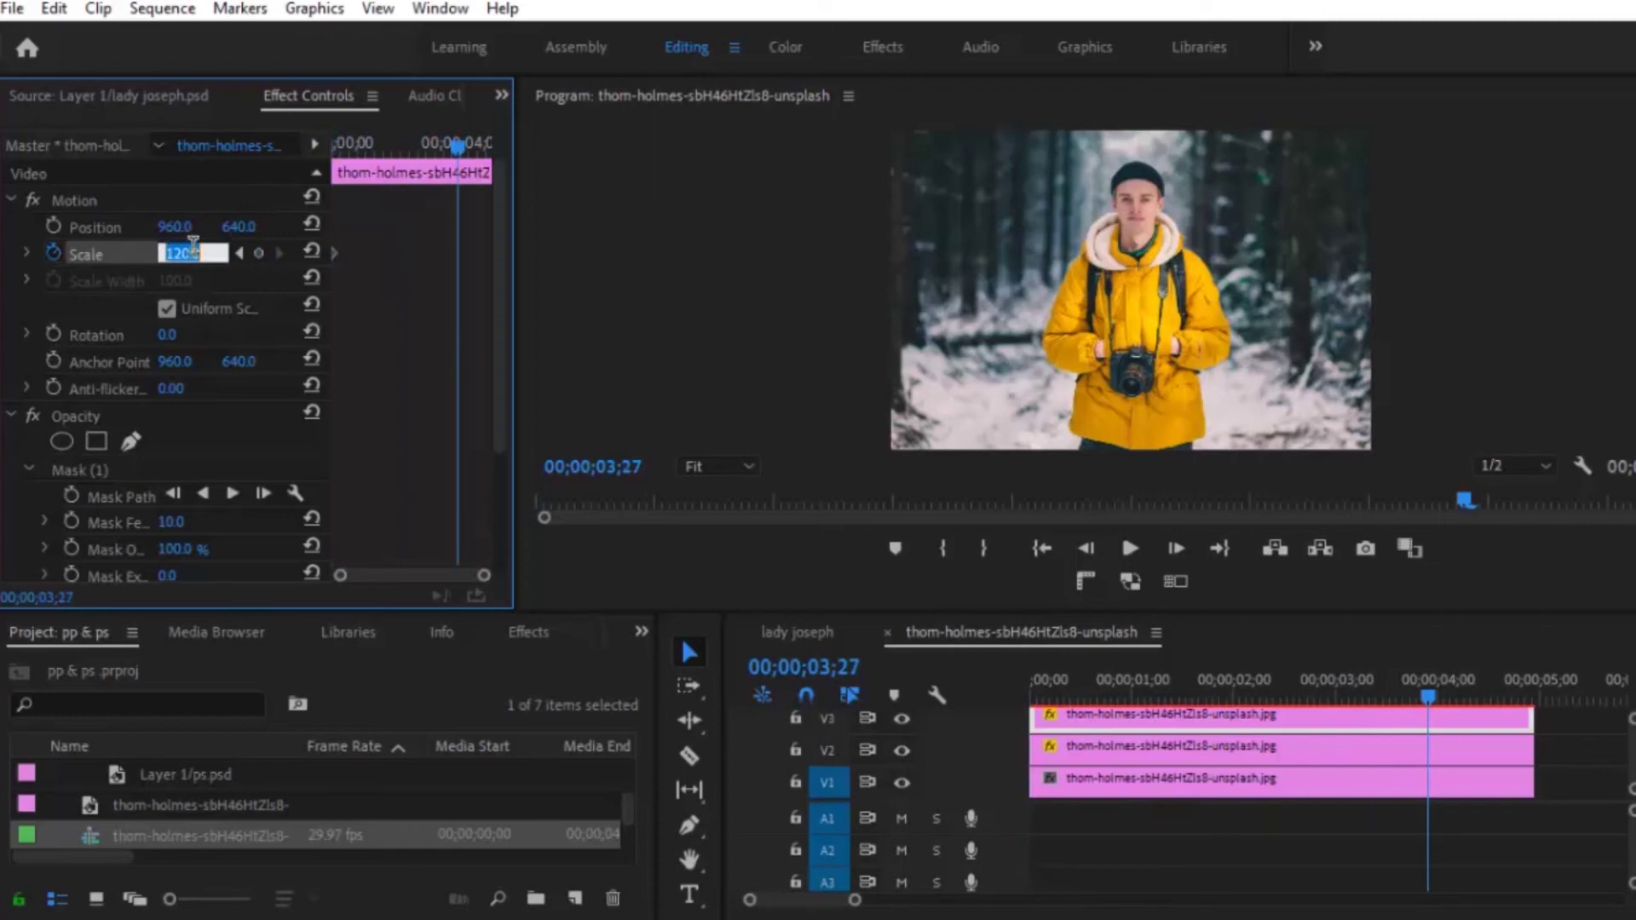
type("110")
key("Return")
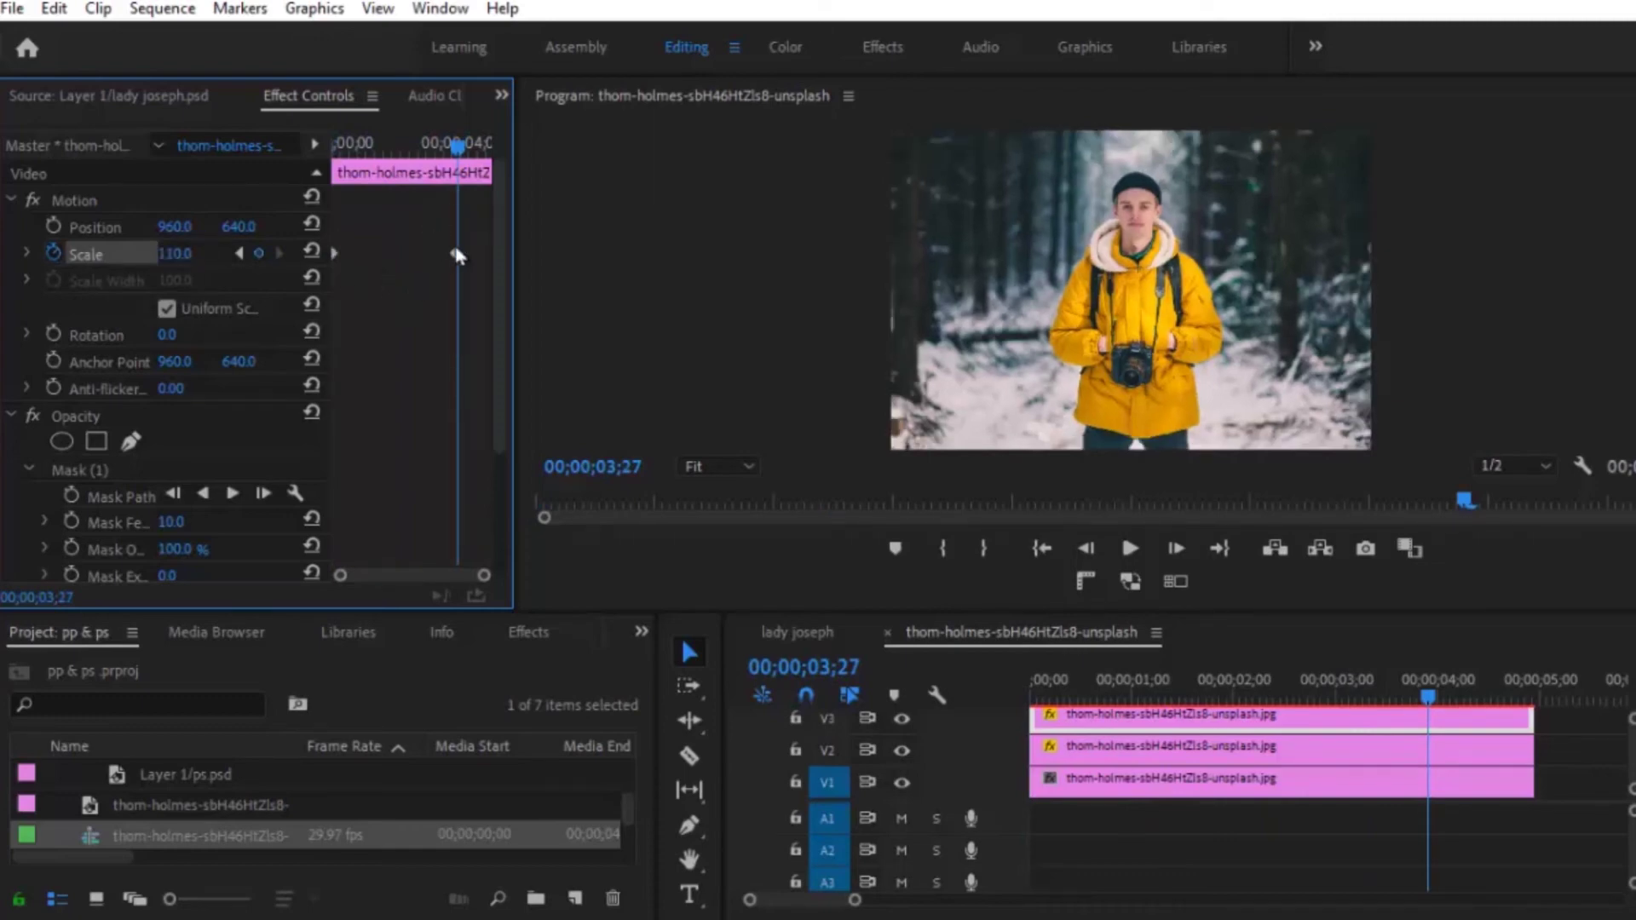
Enlarge the program preview and play the sequence from the start to check the parallax motion
key("Home")
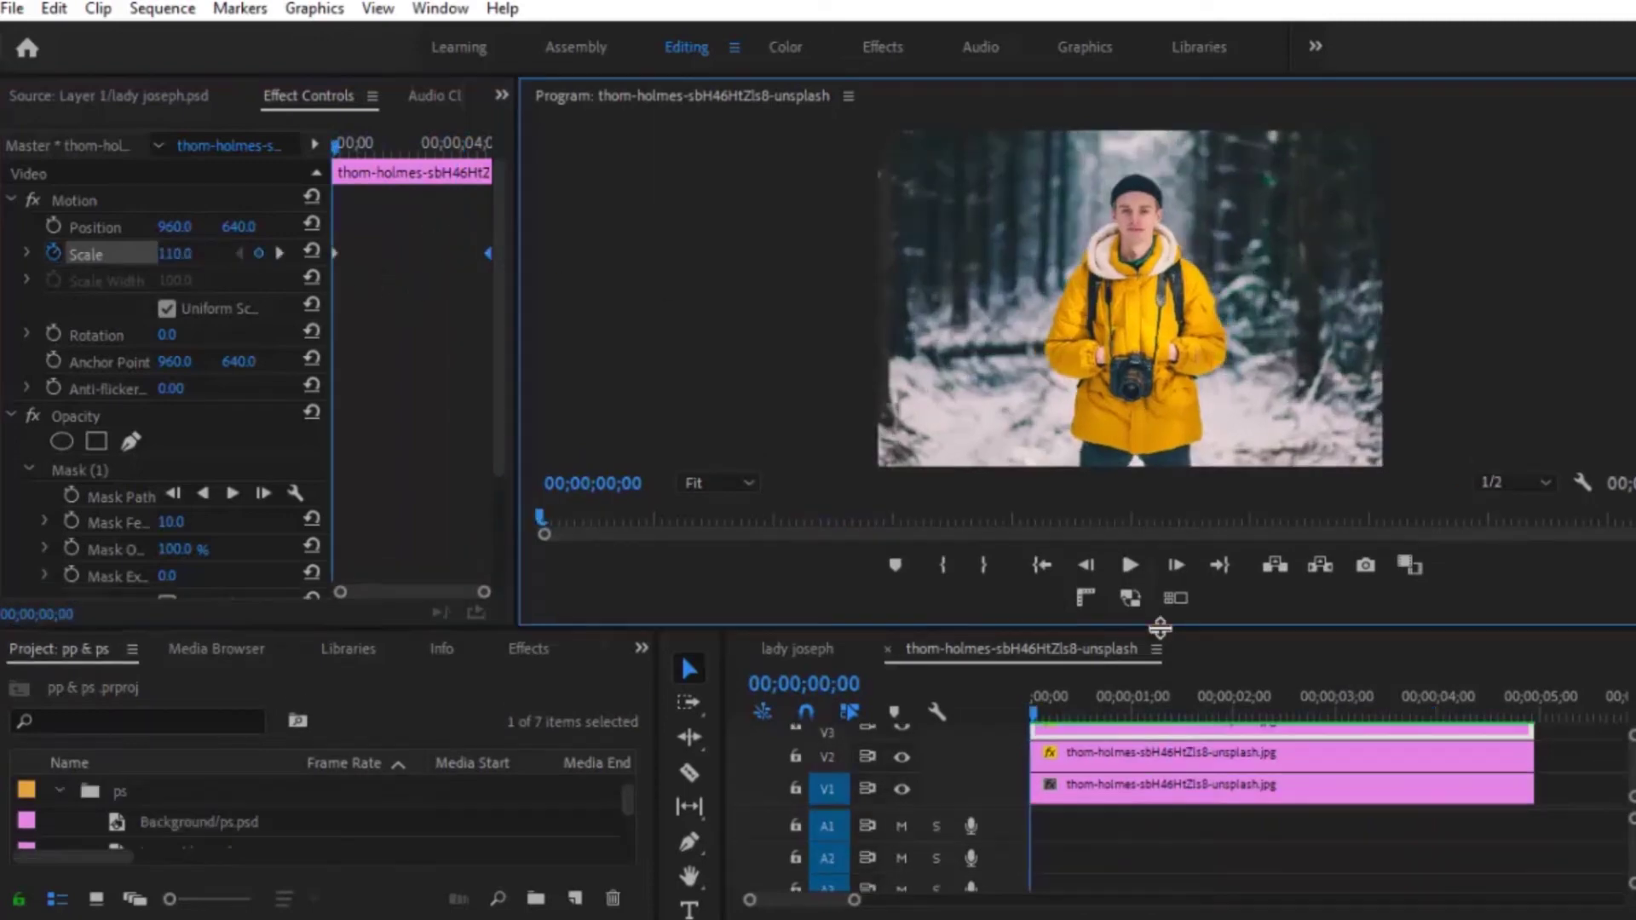
left_click_drag(1156, 617, 1189, 780)
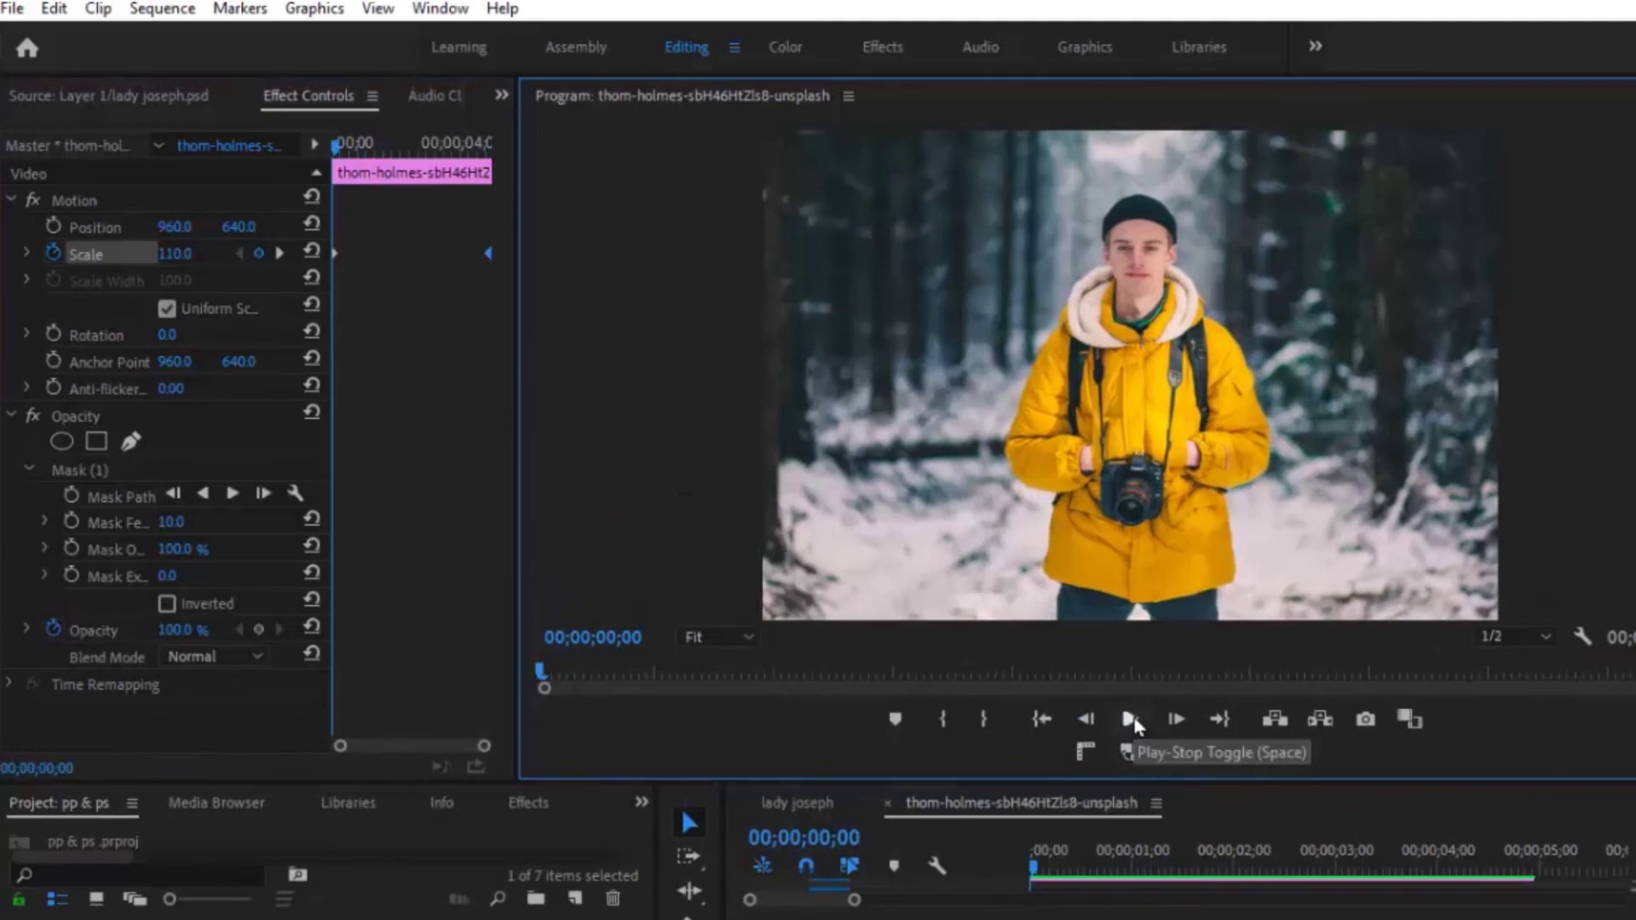
left_click(1131, 721)
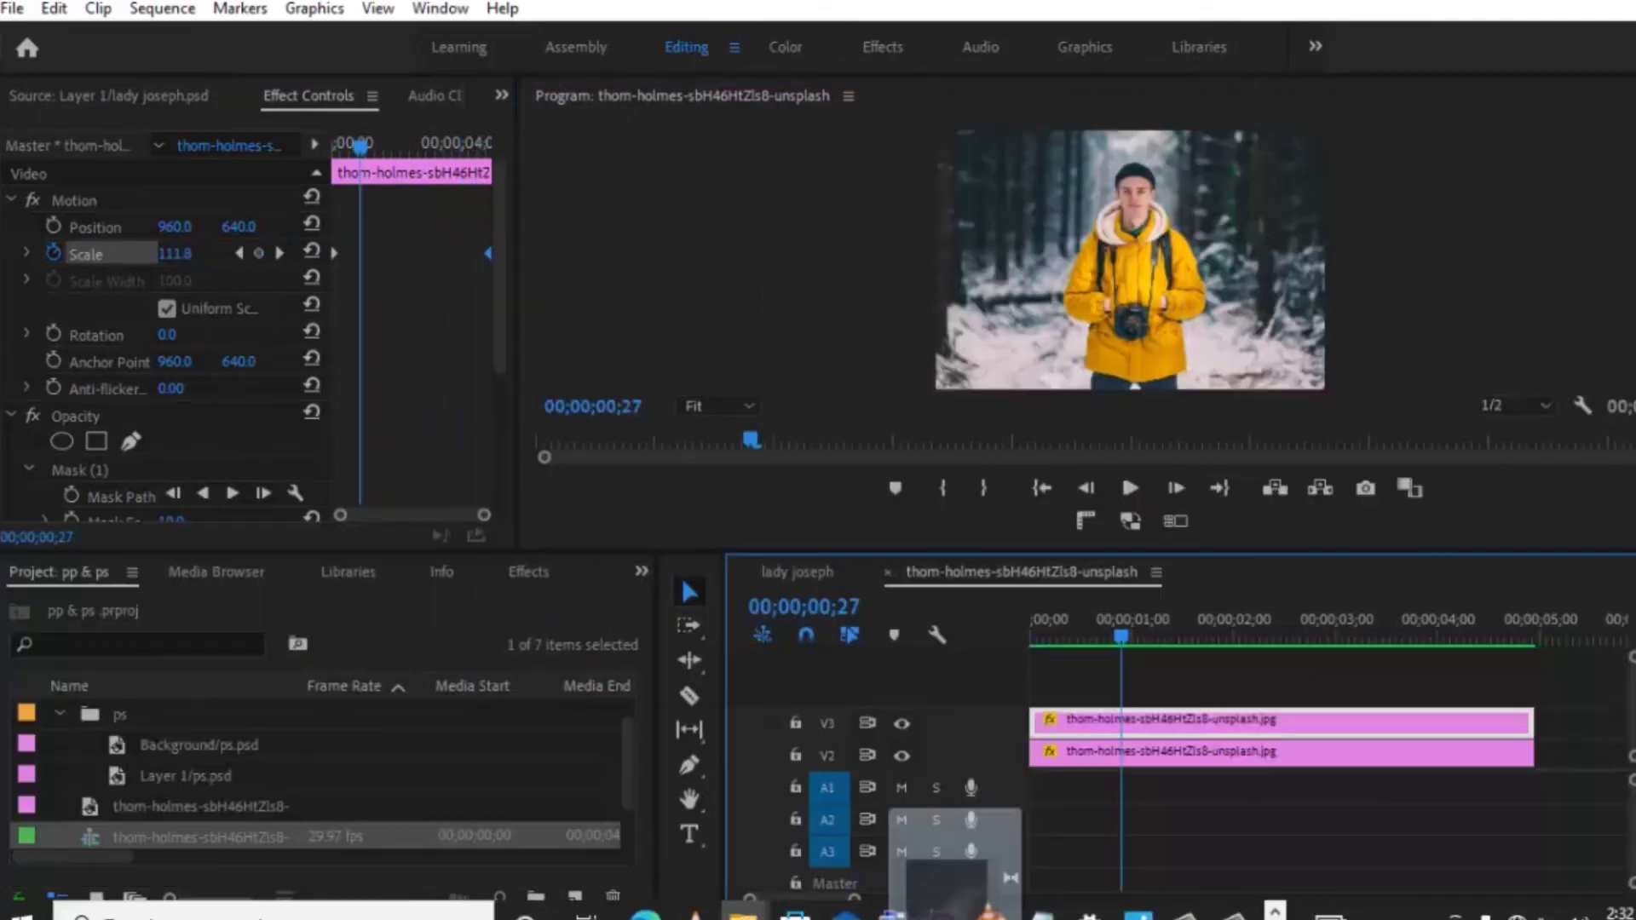
Place overlay 24.mp4 on track V4 at the start of the sequence, above the image clips
left_click_drag(1099, 720, 1000, 687)
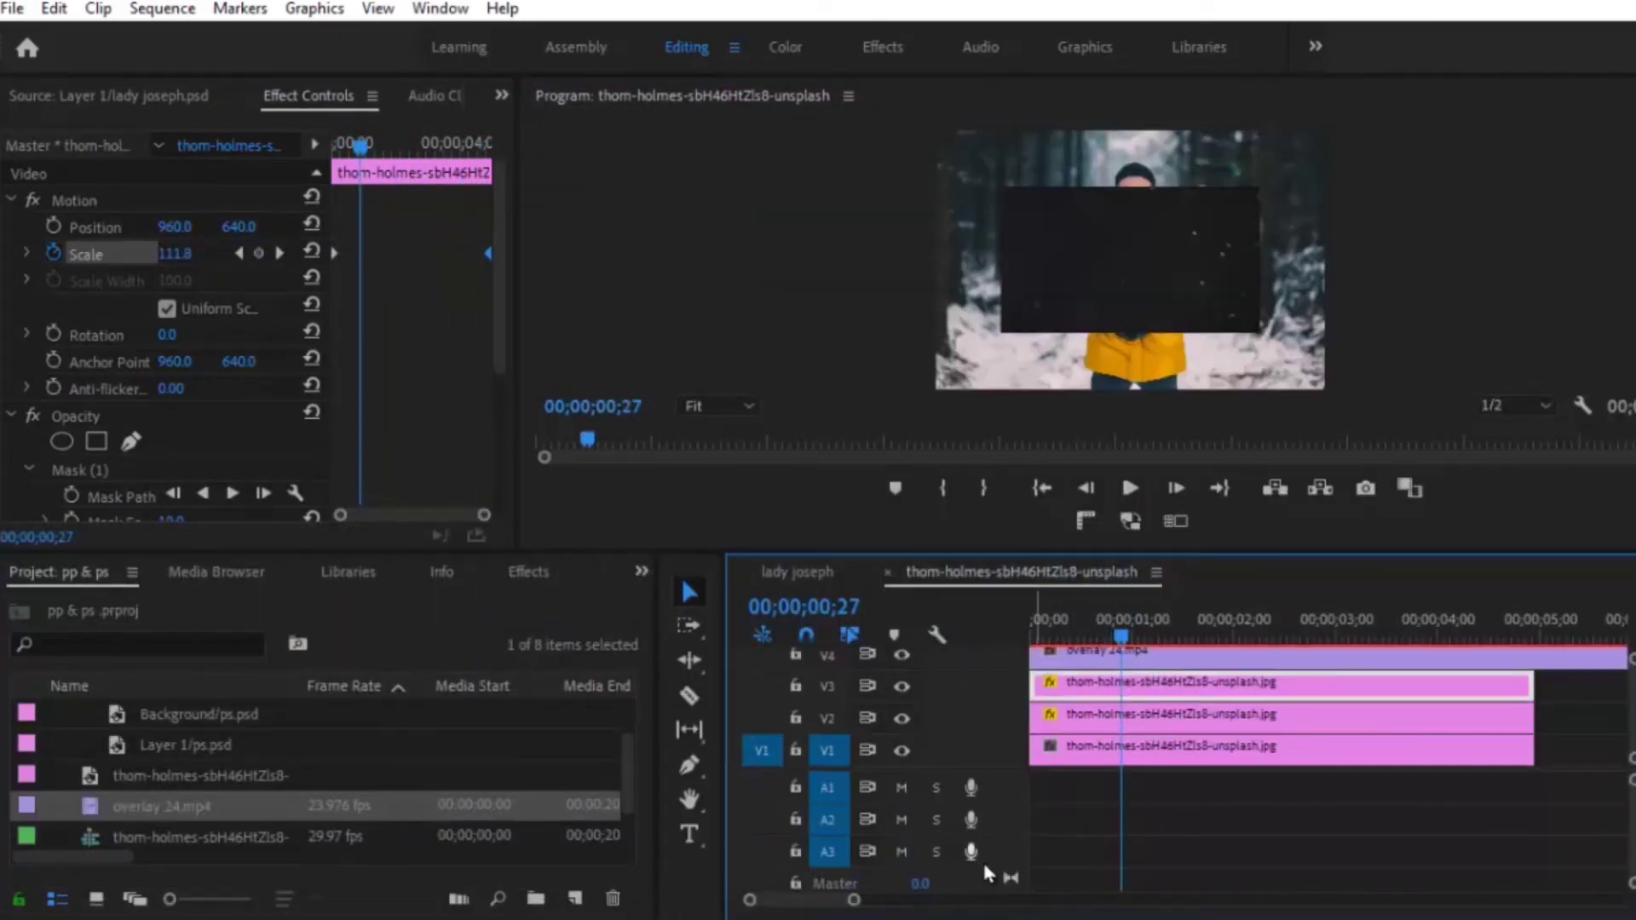
left_click_drag(854, 902, 869, 902)
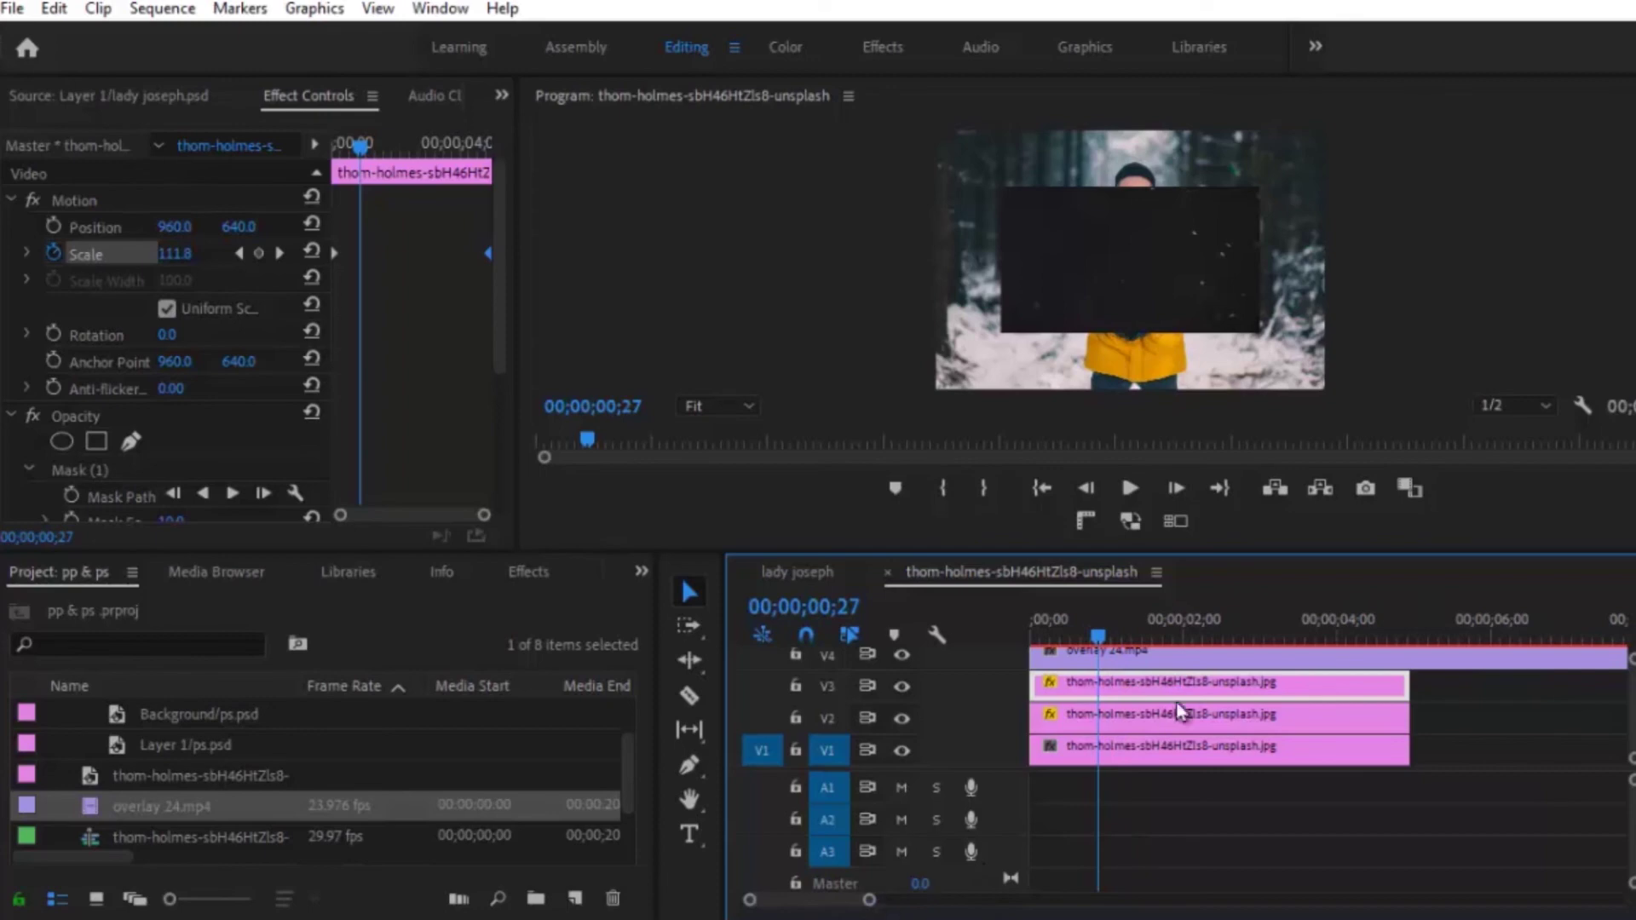
scroll(1275, 771, "up", 2)
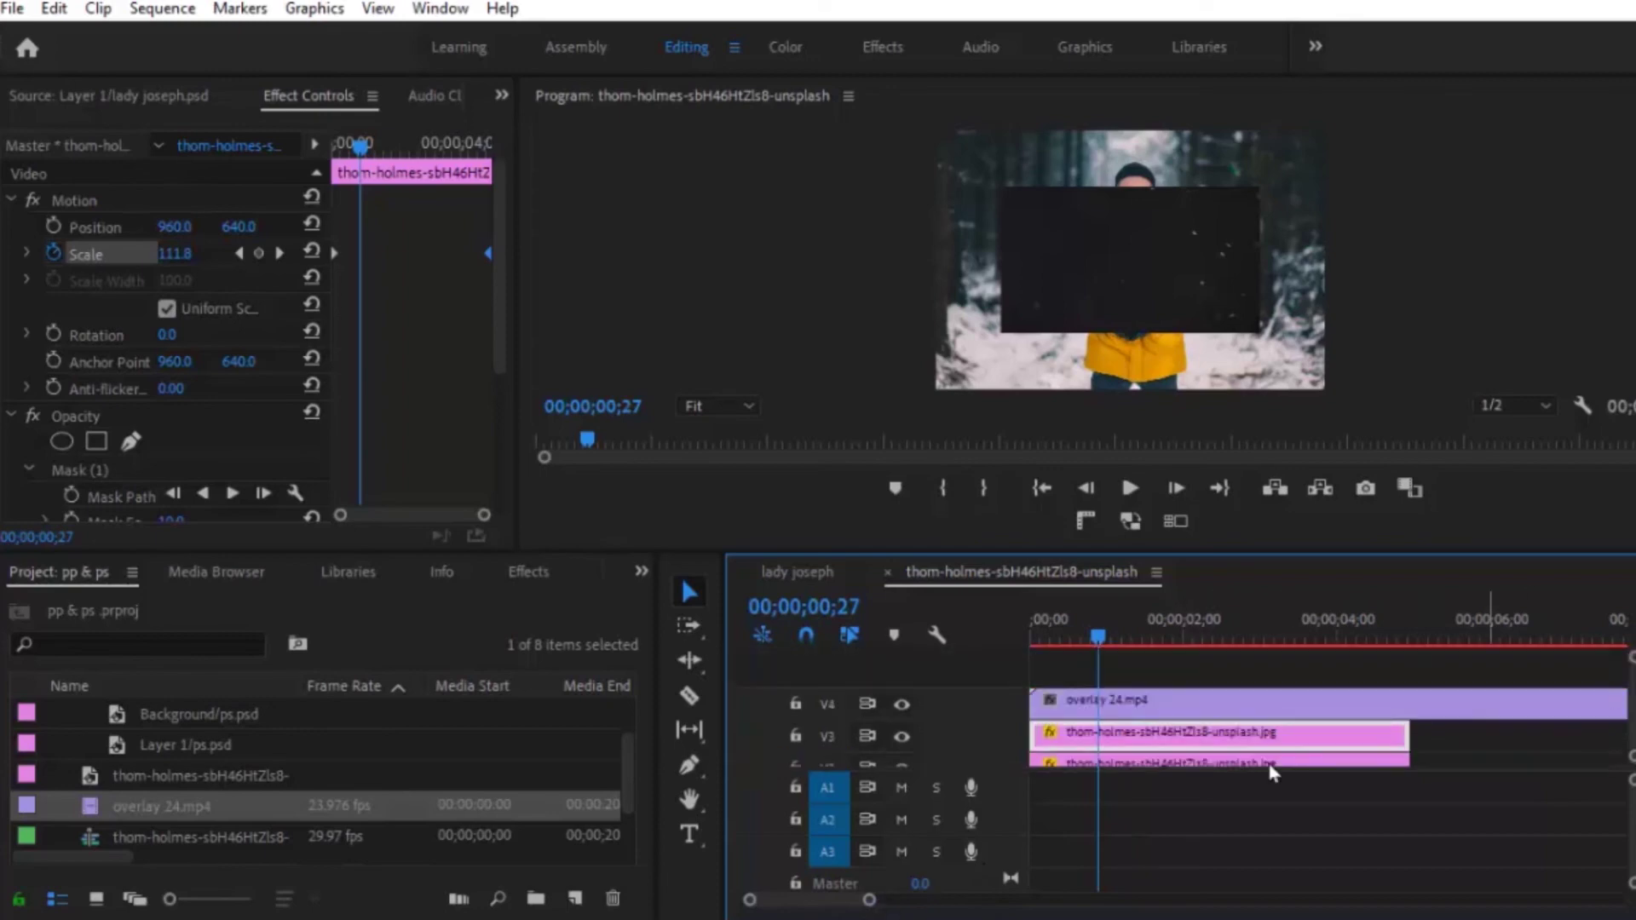
Fit overlay 24.mp4 to the frame size and increase its Scale to 191 so it covers the whole picture
right_click(1246, 707)
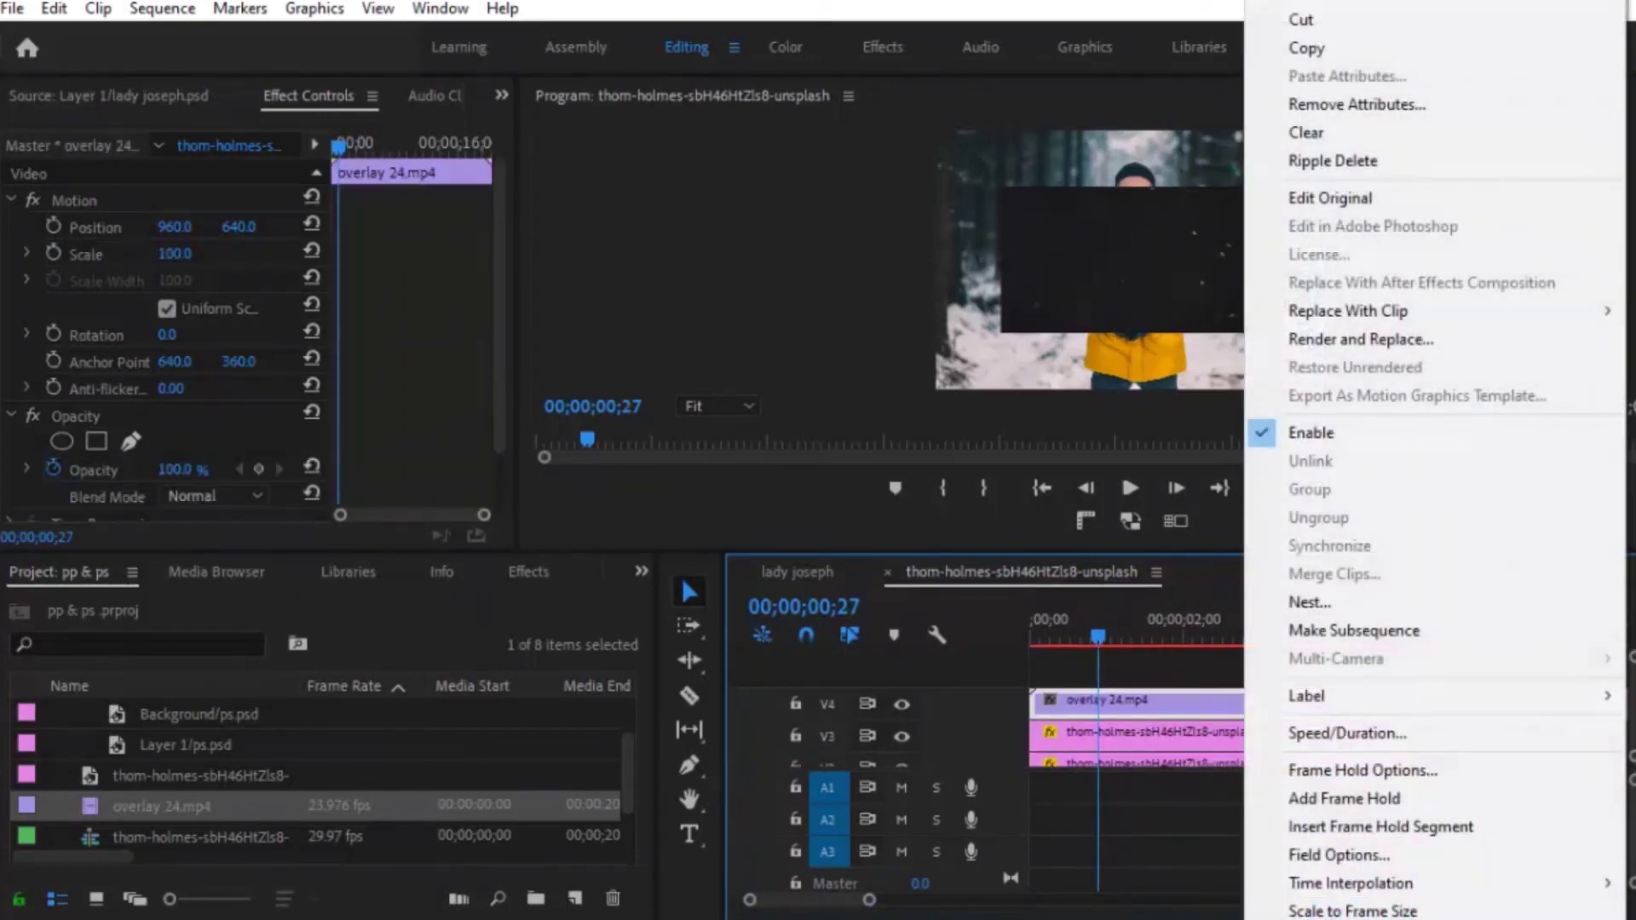
scroll(1433, 467, "down", 1)
left_click(1309, 911)
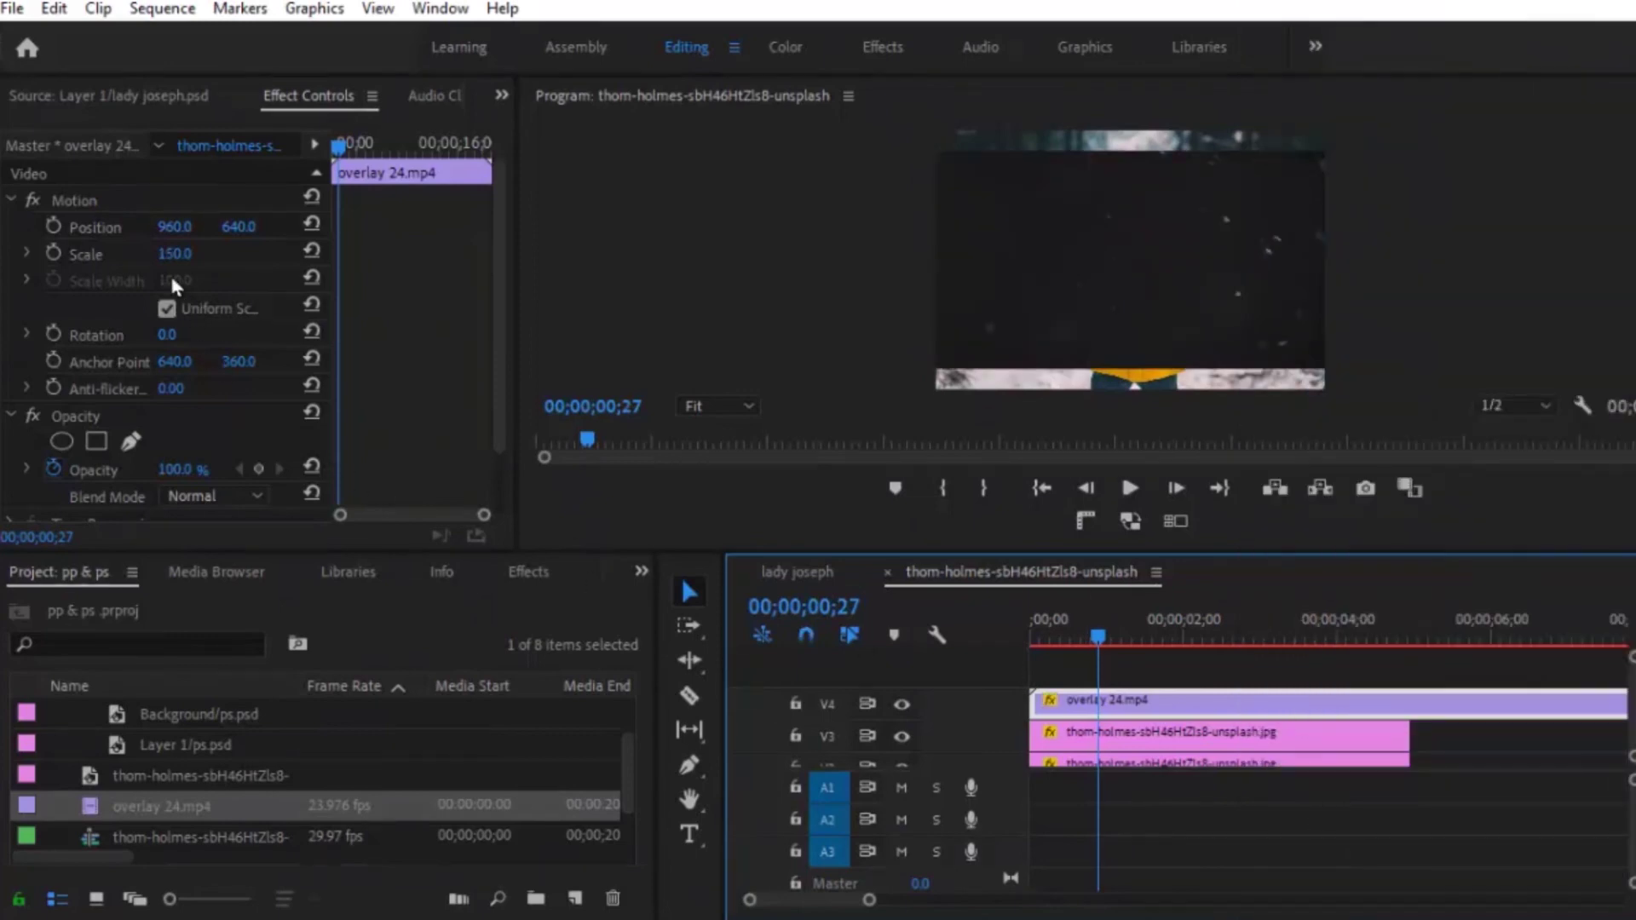
left_click_drag(174, 254, 181, 195)
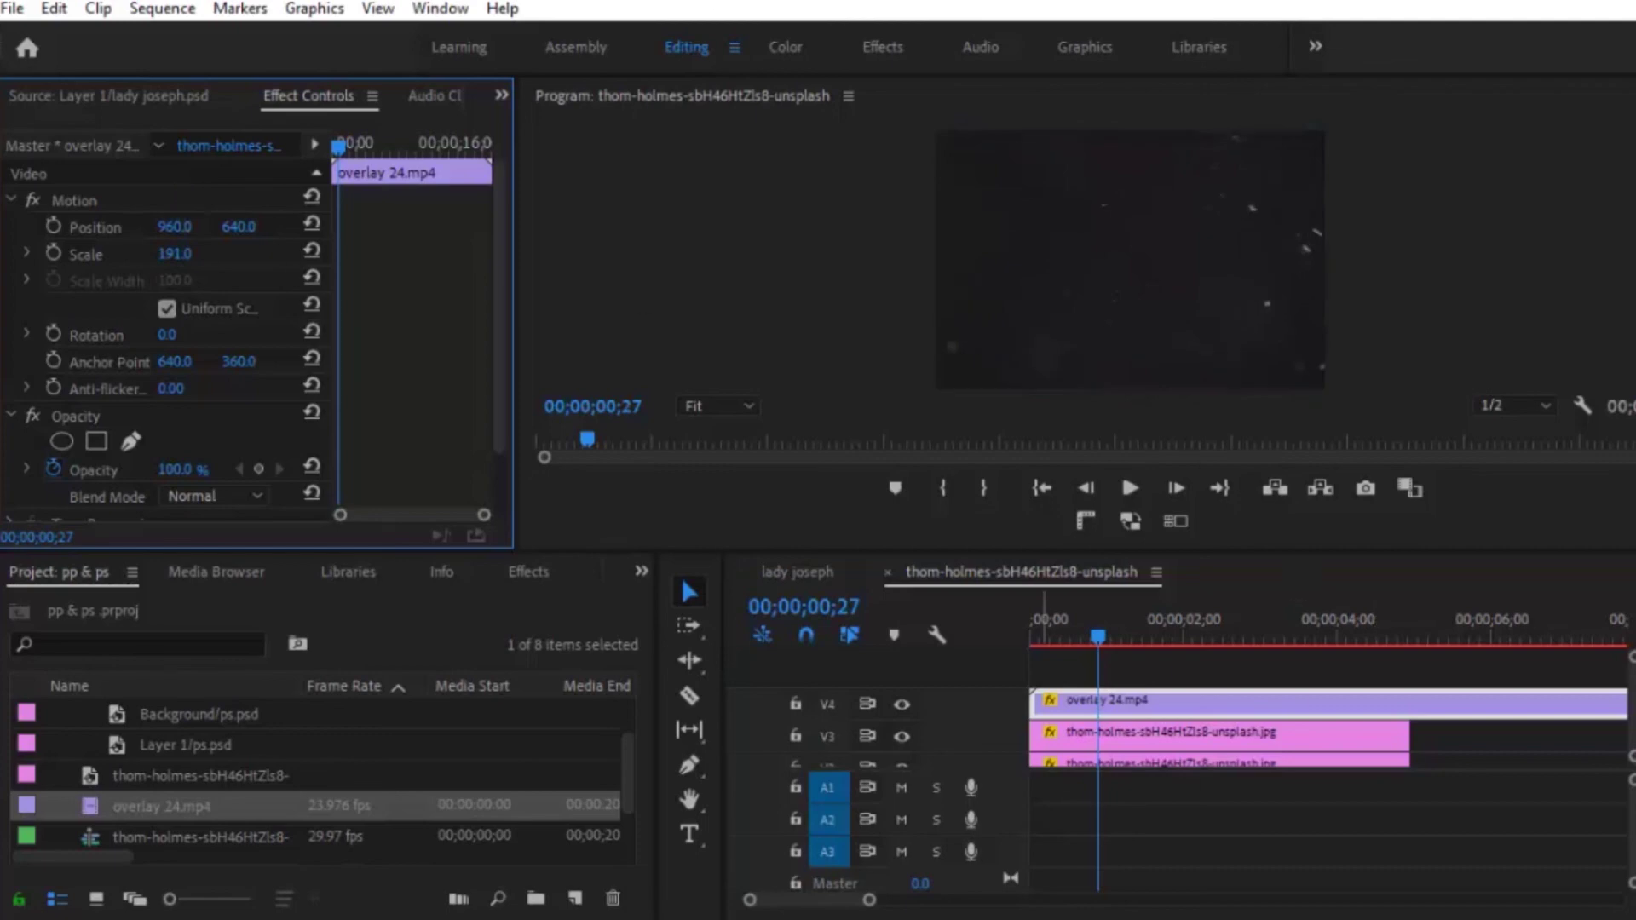
Trim overlay 24.mp4 to end with the image clips and set its blend mode to Screen
left_click_drag(875, 905, 969, 899)
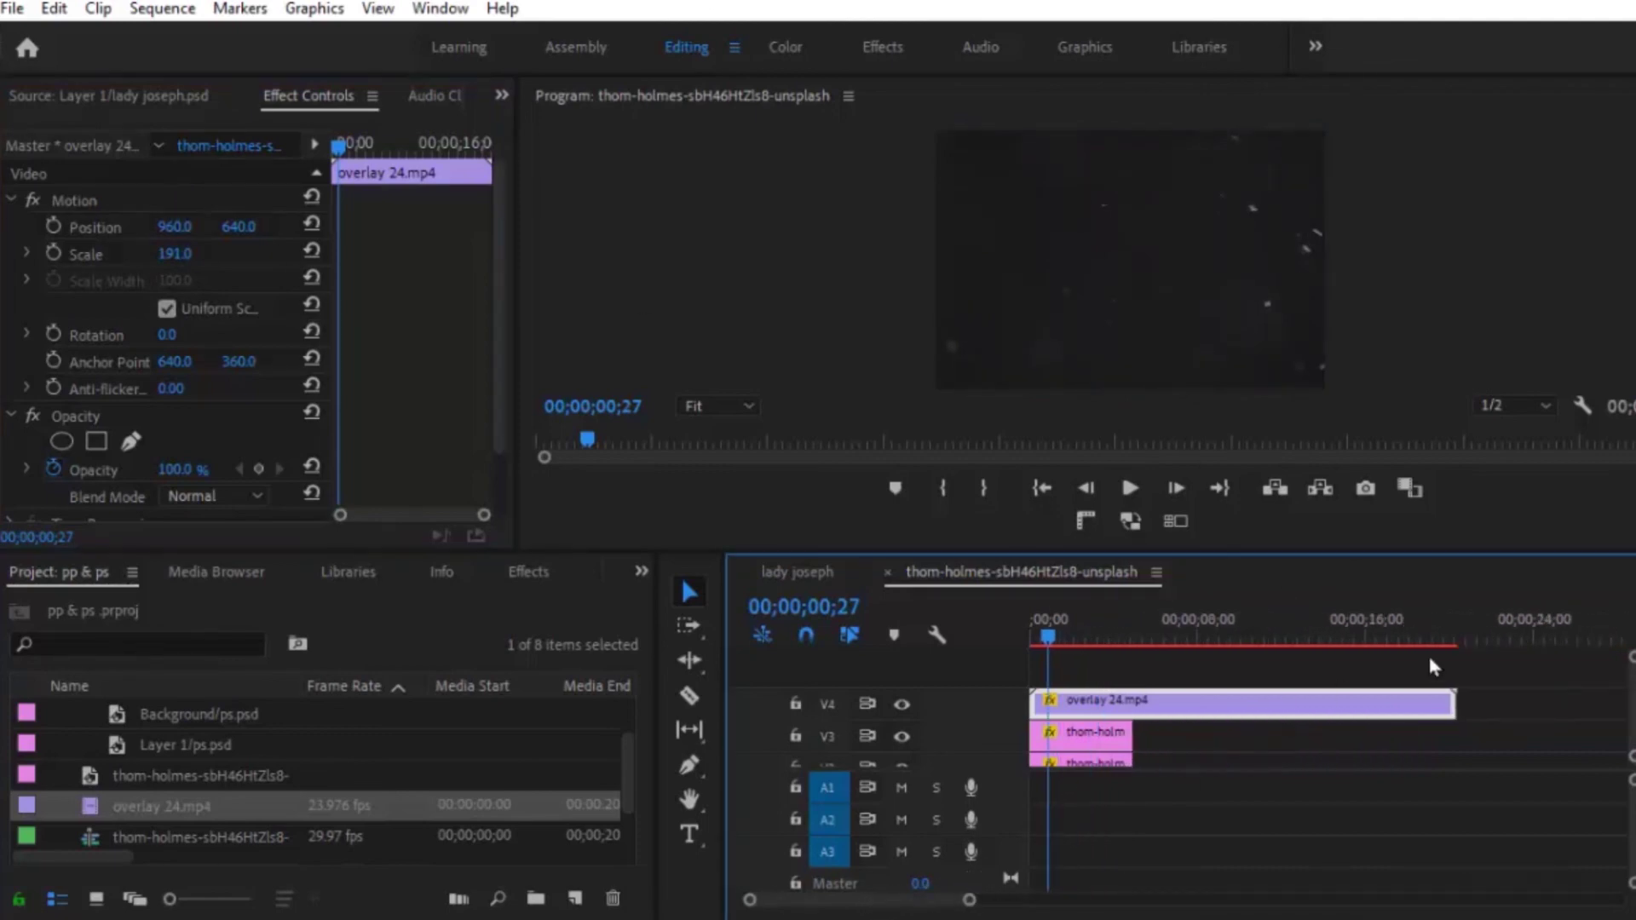
left_click_drag(1454, 701, 1123, 744)
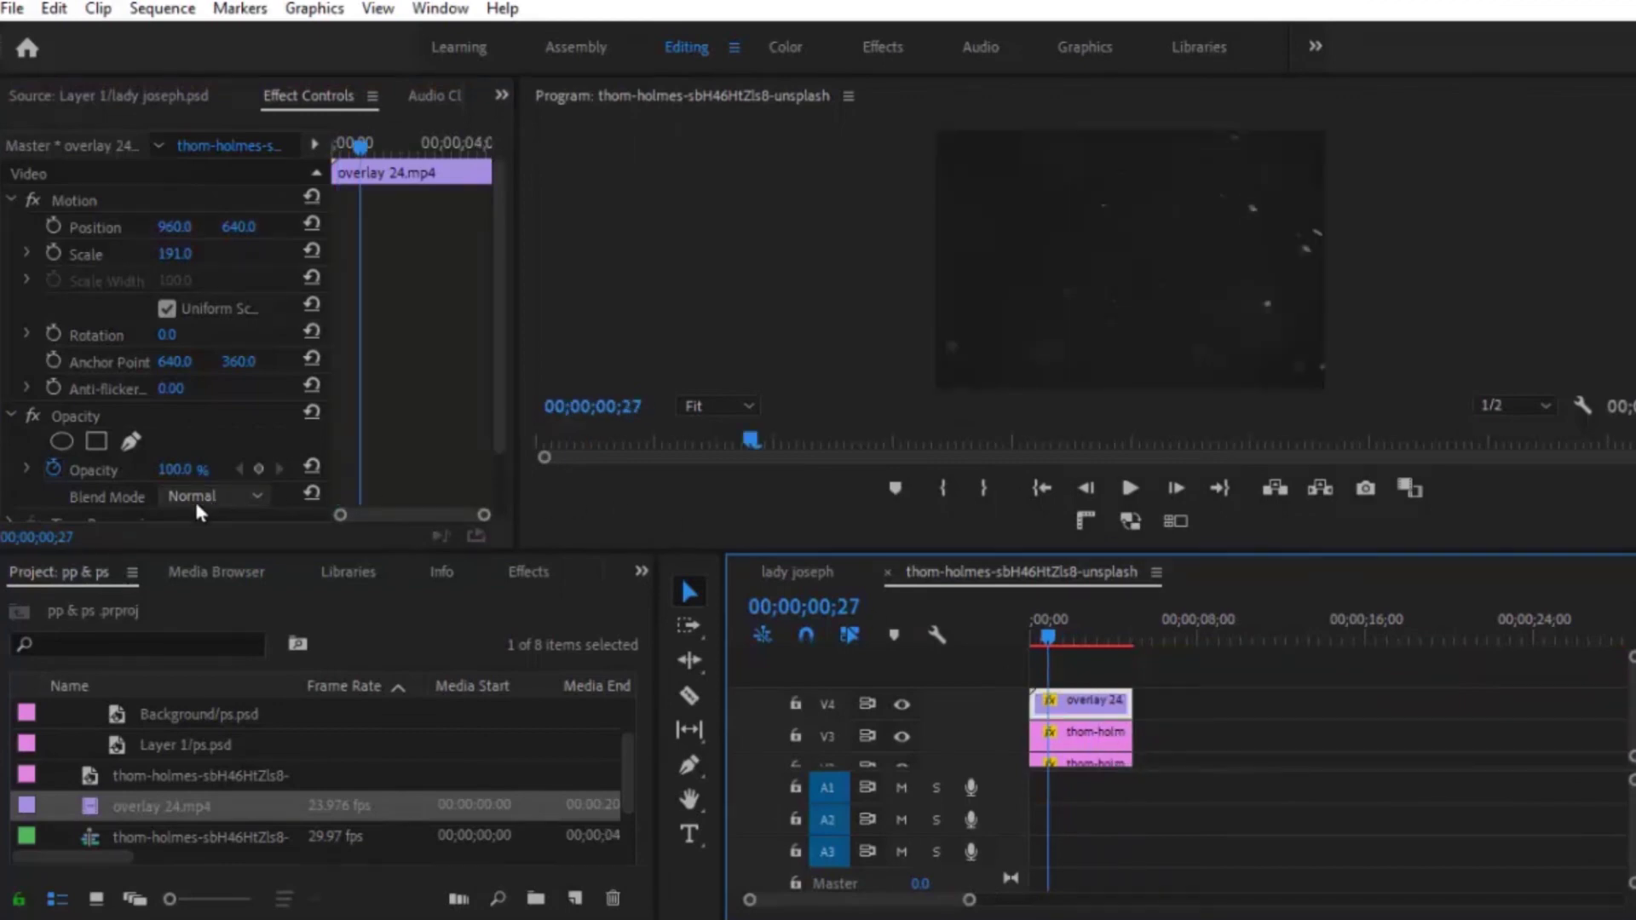
left_click(197, 503)
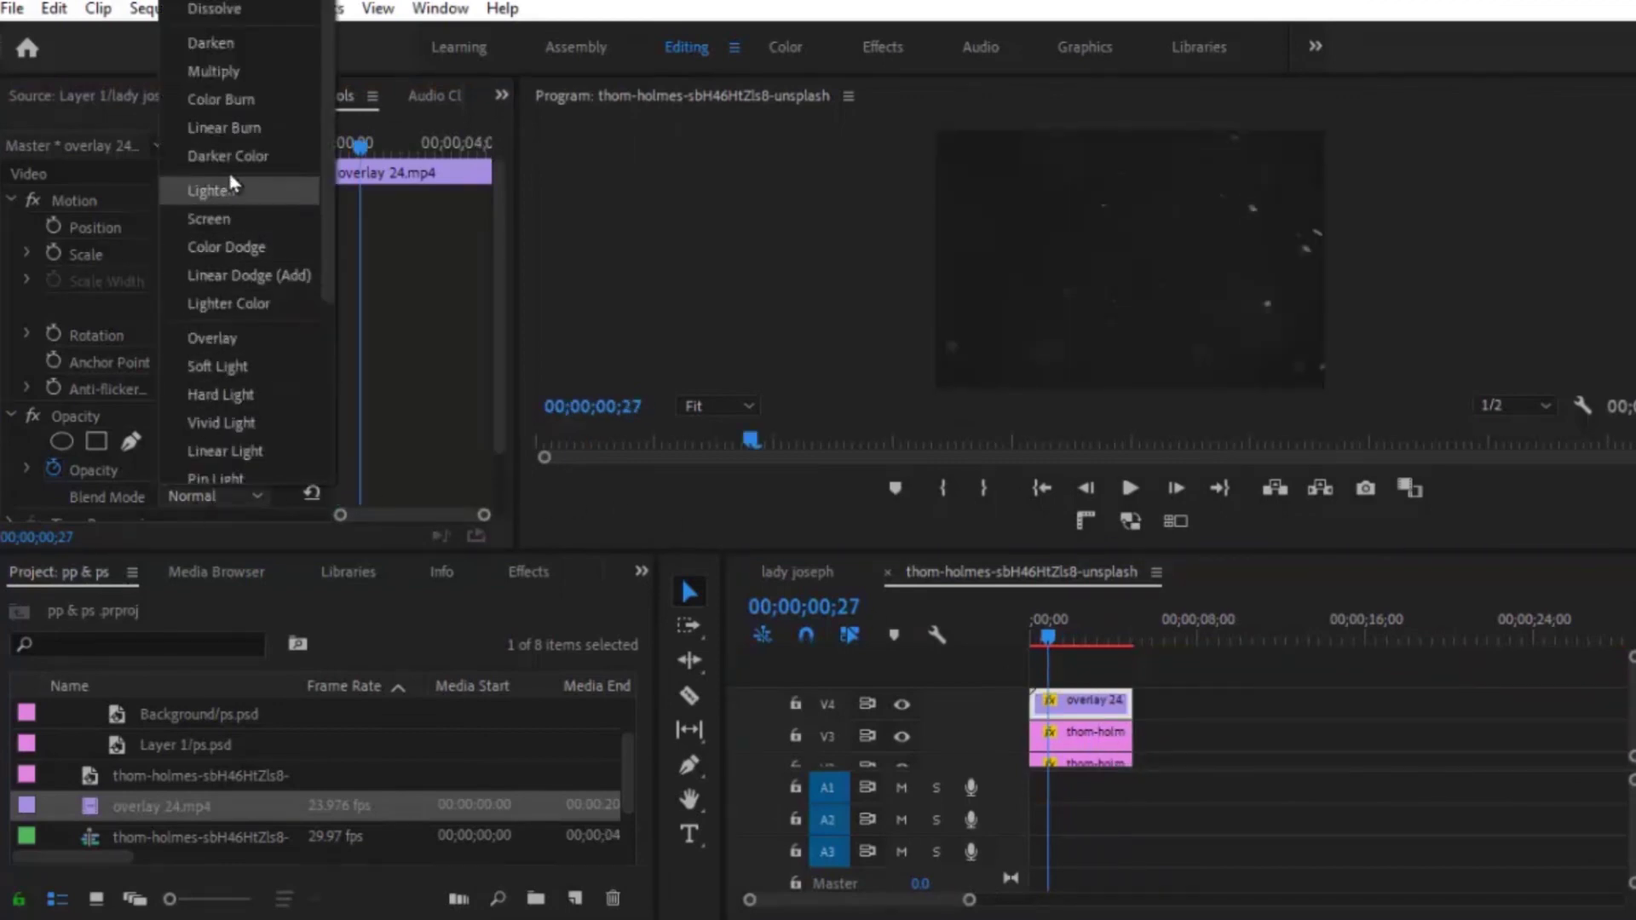
left_click(228, 219)
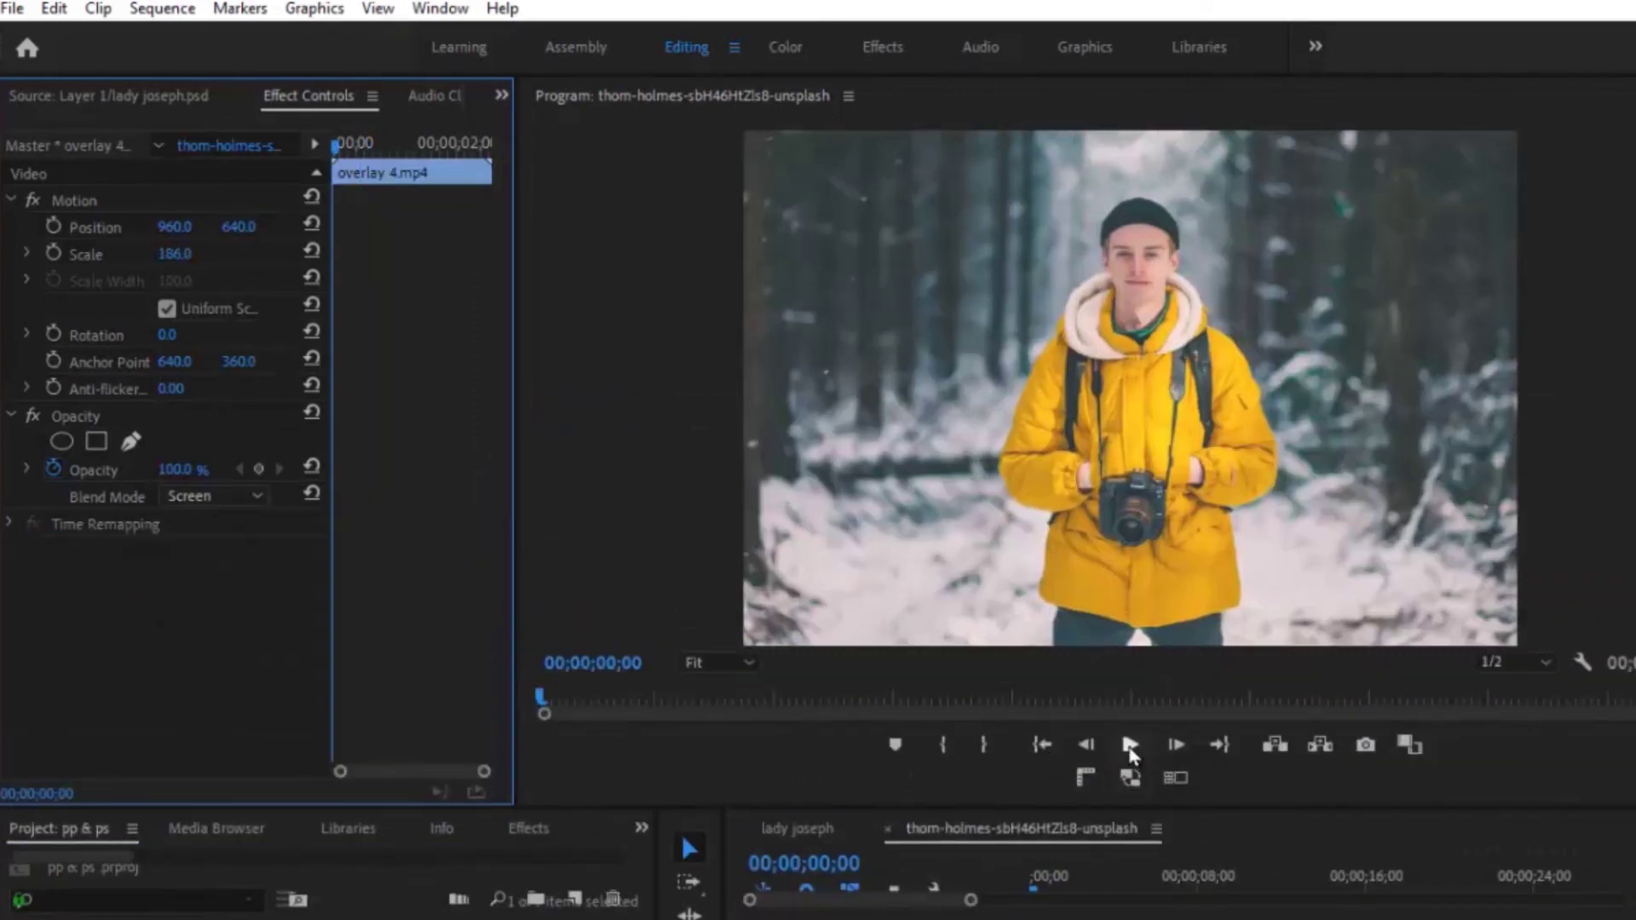
Play the sequence from the start to preview the parallax with the blended overlays
left_click(1130, 747)
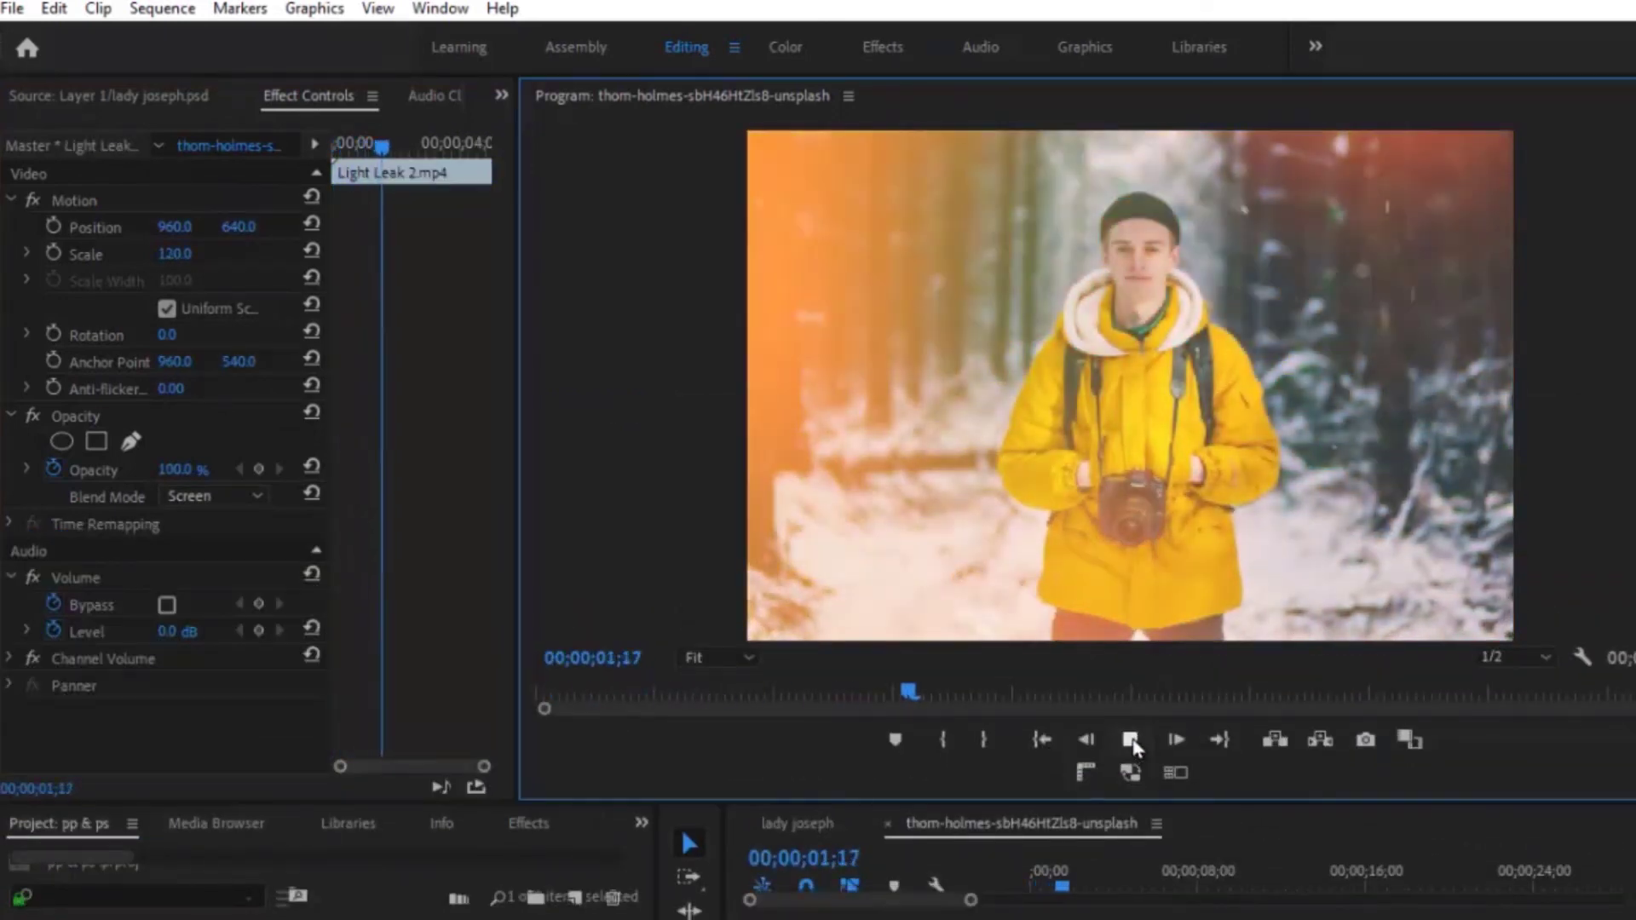